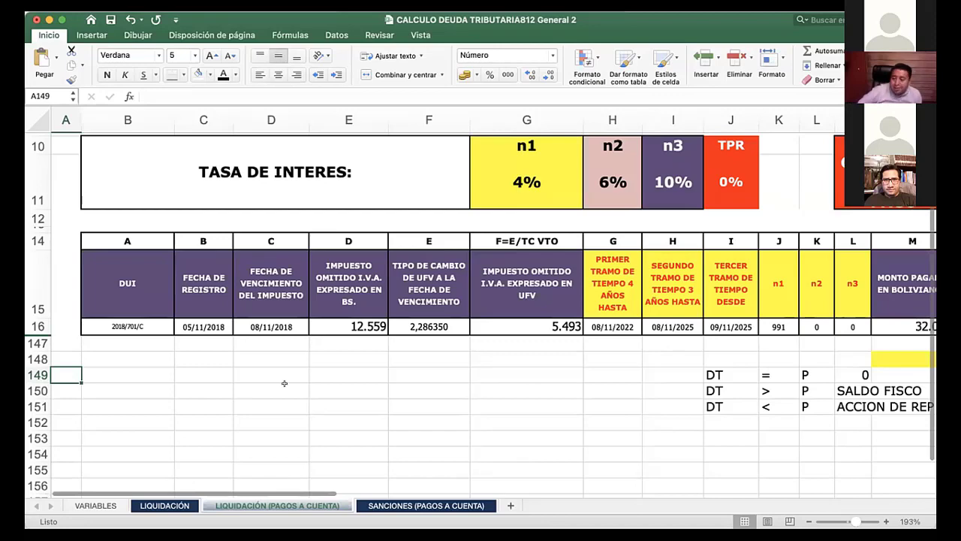
Open the VARIABLES sheet and select the first date in the FECHA column, 01/01/1986
key("ctrl+Page_Up")
key("ctrl+Page_Up")
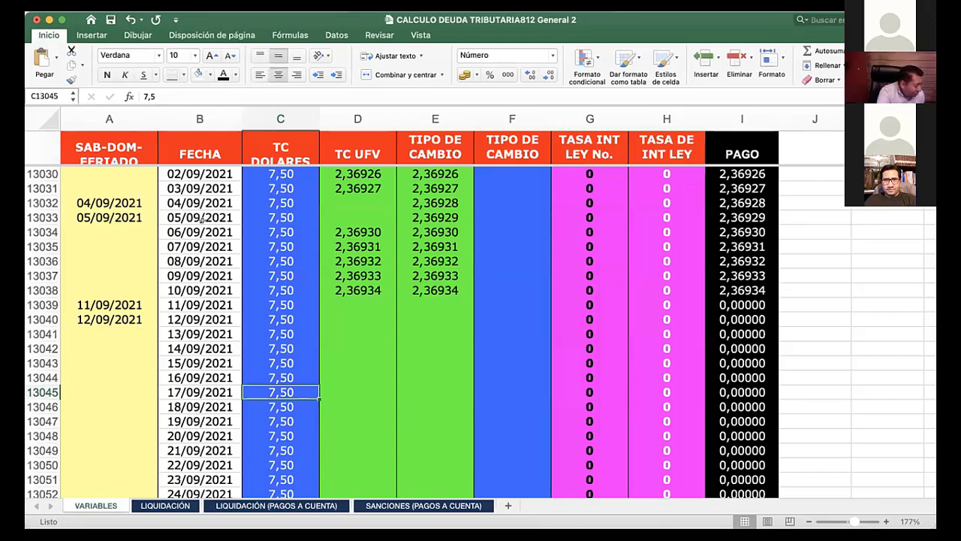
scroll(201, 218, "up", 20)
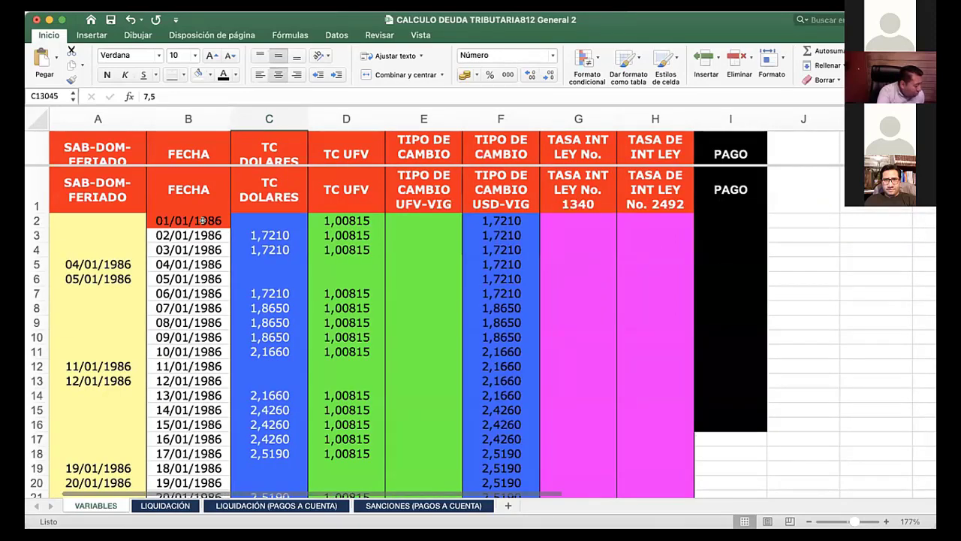
left_click(203, 220)
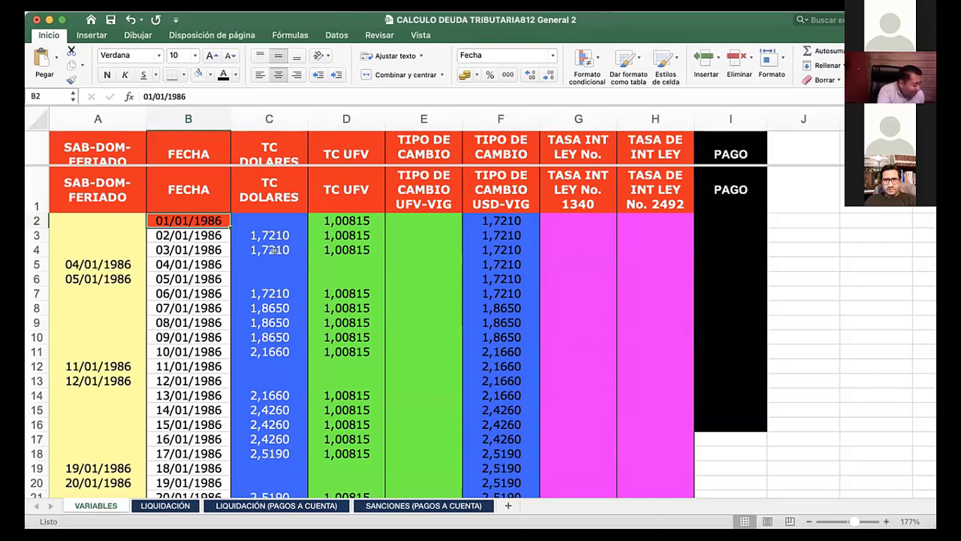
Examine the daily dollar and UFV exchange rates and the interest rate columns from 1986 through early 2012
scroll(273, 251, "down", 1)
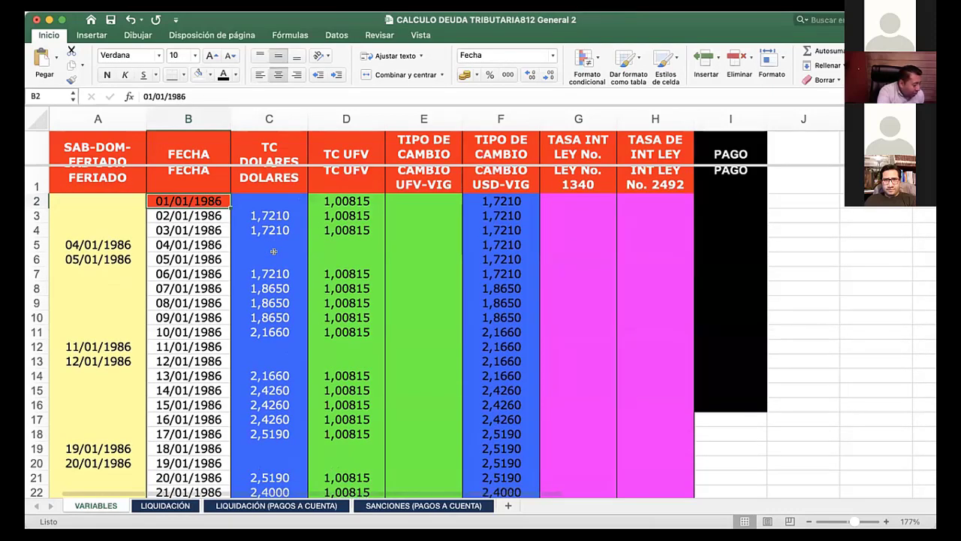
scroll(273, 251, "down", 3)
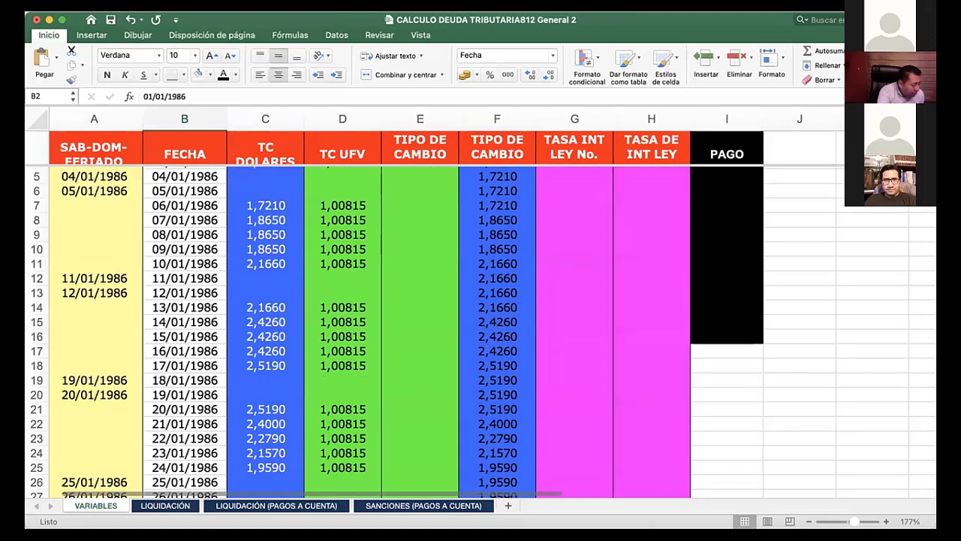
scroll(273, 251, "down", 20)
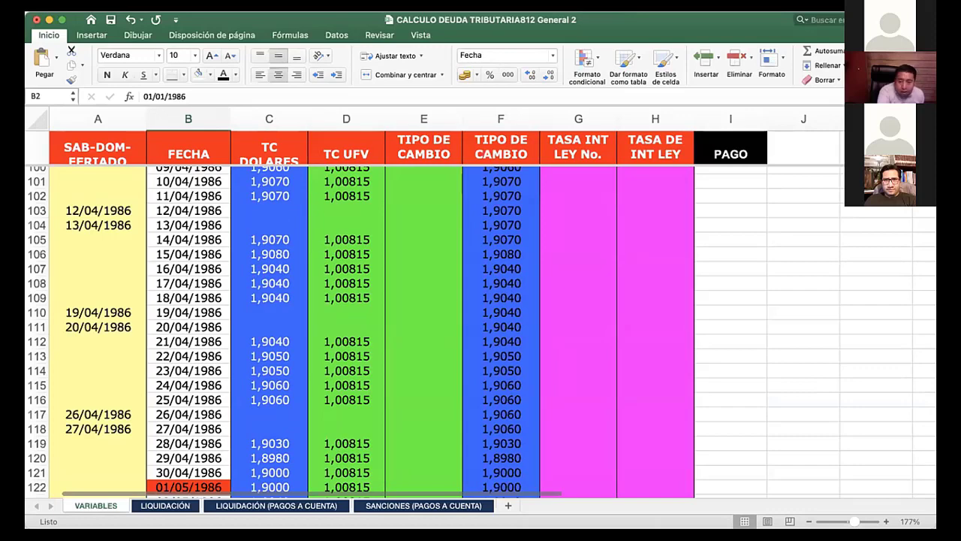
scroll(273, 251, "down", 20)
scroll(436, 330, "down", 7)
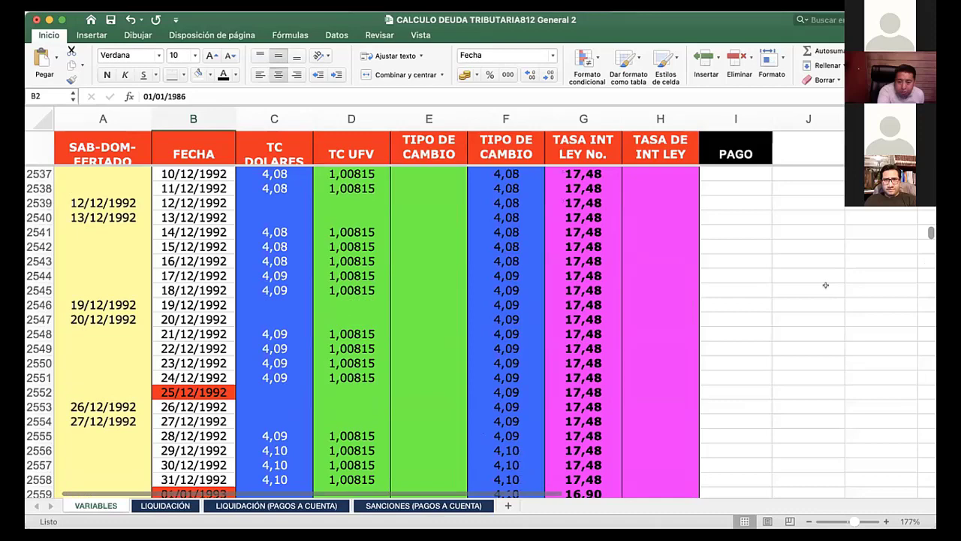
scroll(896, 240, "down", 20)
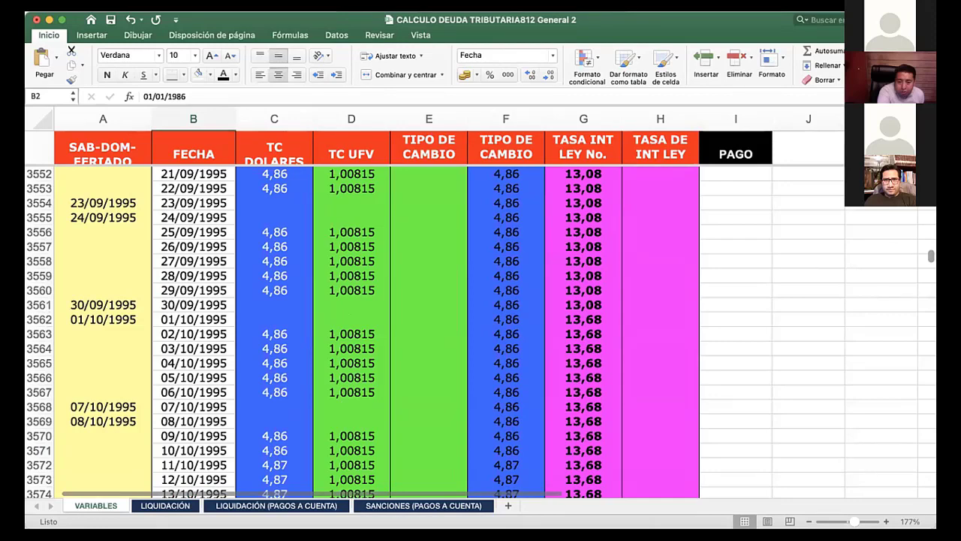
scroll(921, 353, "down", 20)
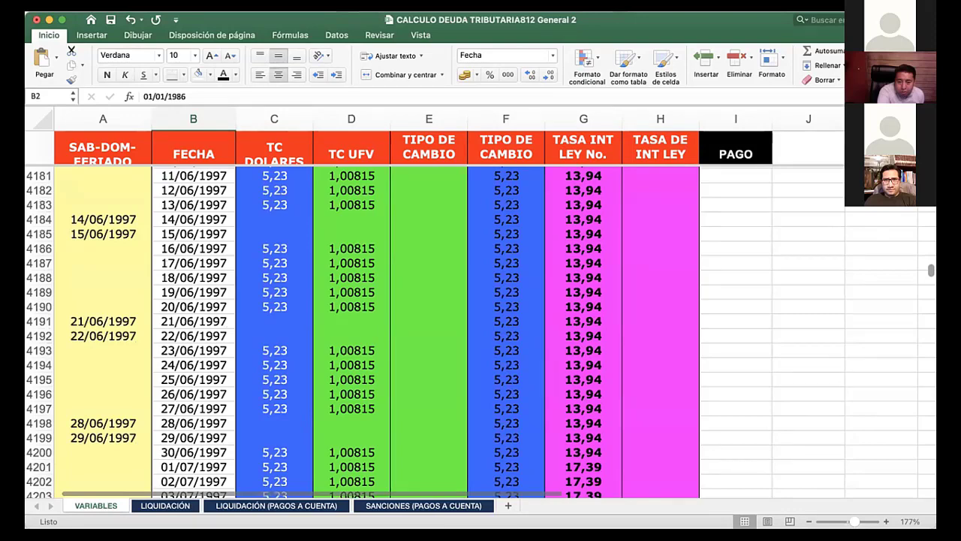
scroll(599, 347, "down", 20)
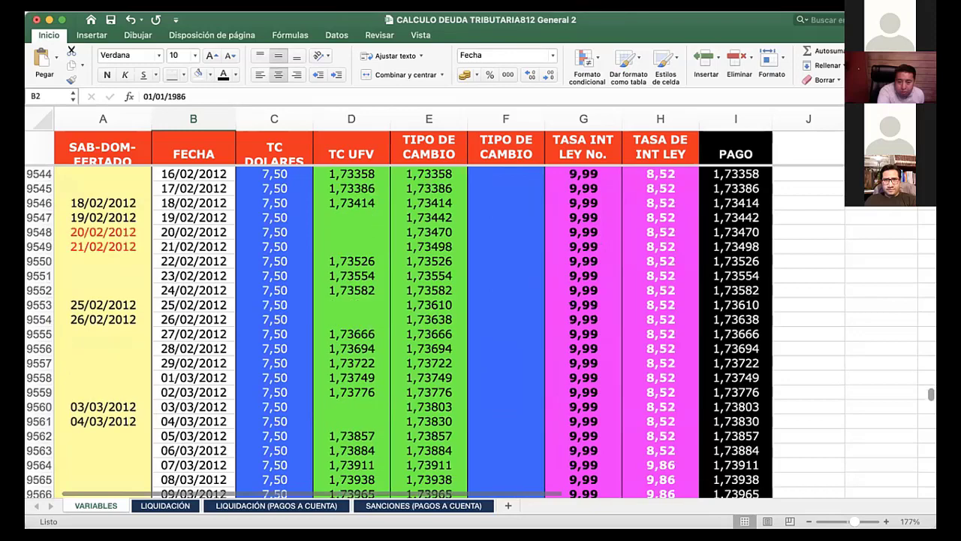
Locate the 26/12/2002 row in the rate table and select its TC UFV cell
left_click(598, 348)
scroll(599, 347, "up", 20)
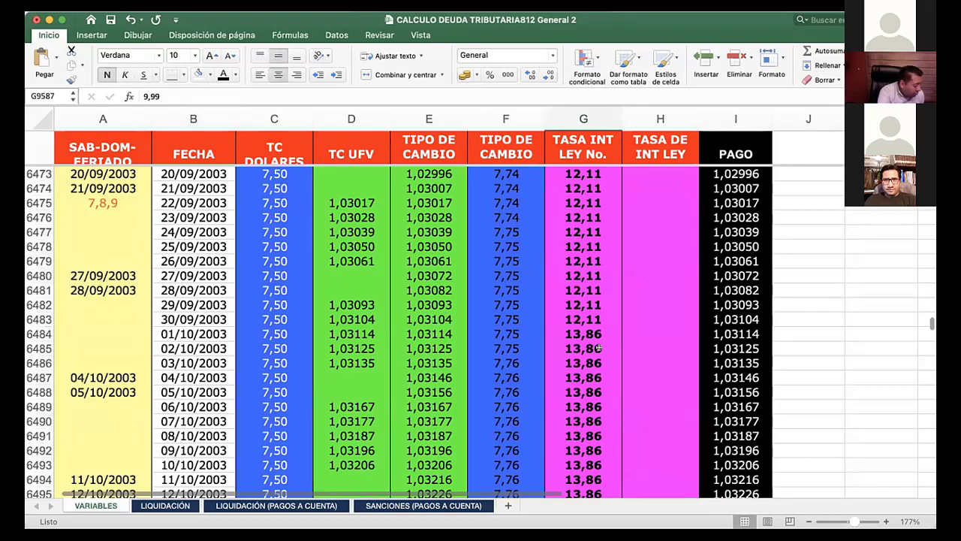
scroll(599, 348, "up", 10)
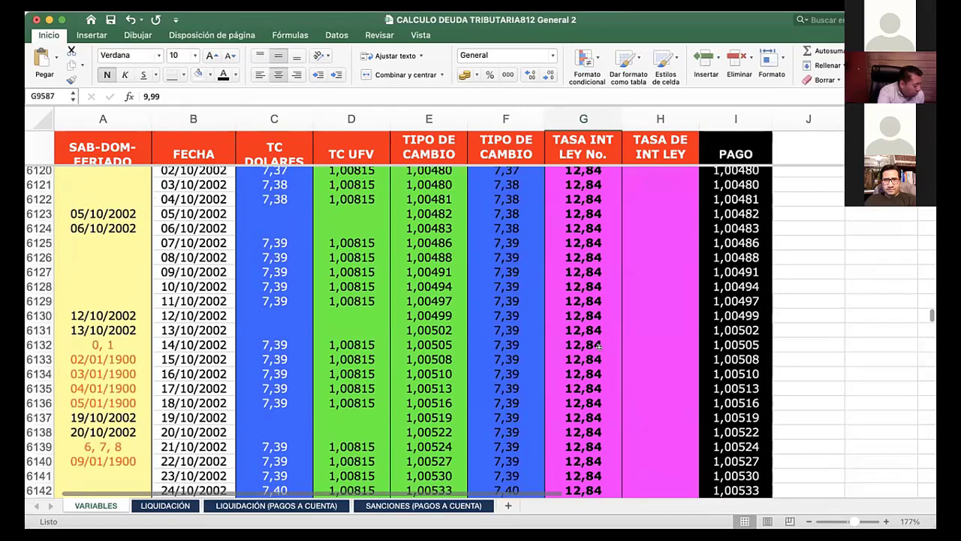
scroll(599, 346, "down", 18)
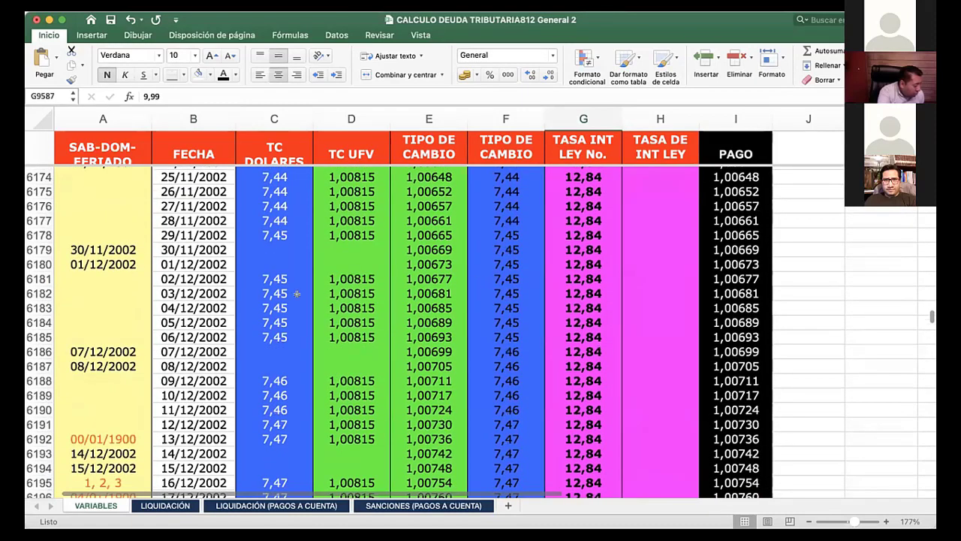
scroll(207, 266, "down", 3)
scroll(207, 265, "down", 5)
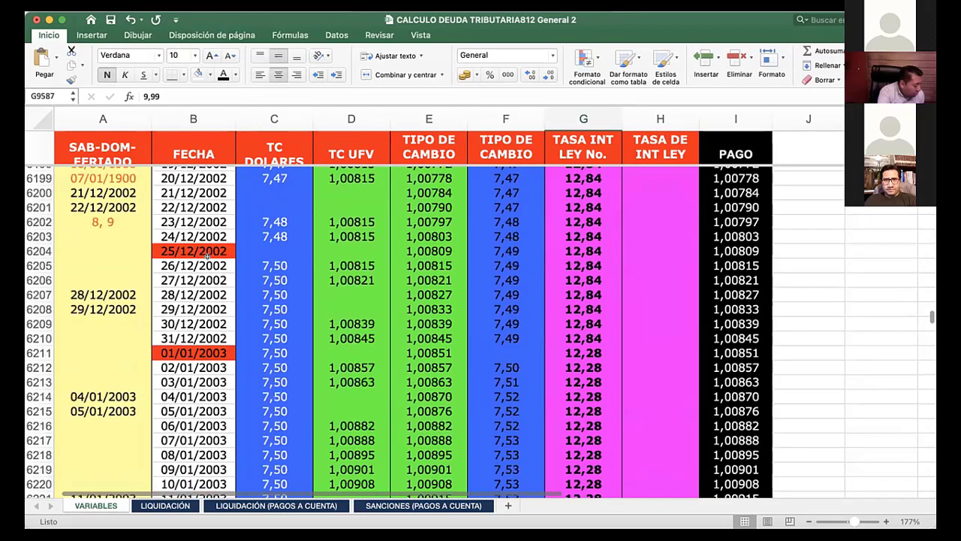
left_click(275, 265)
key("Right")
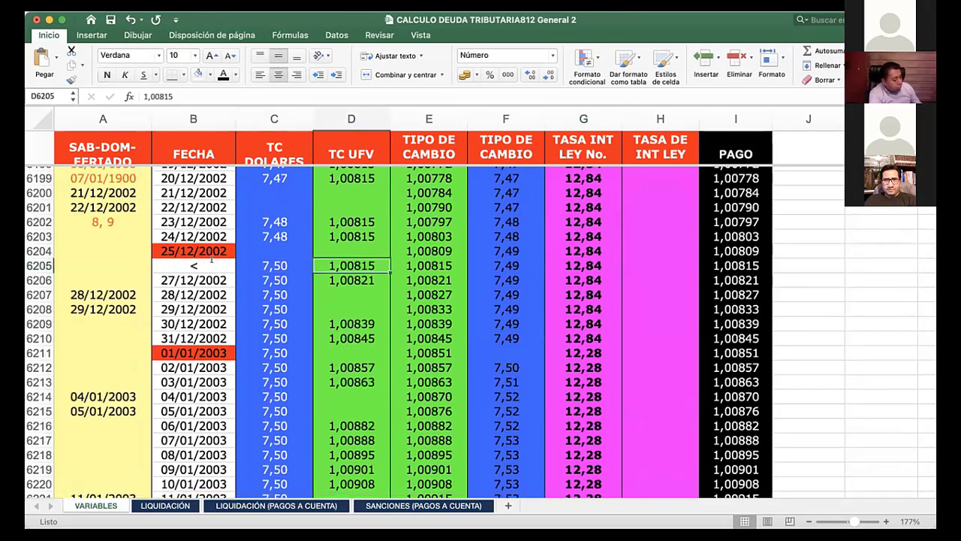
Select the whole 26/12/2002 row of the table, from the SAB-DOM-FERIADO column through the PAGO column
key("Left")
key("Home")
key("shift+Right")
key("shift+Right")
key("shift+Right")
key("shift+Right")
key("shift+Right")
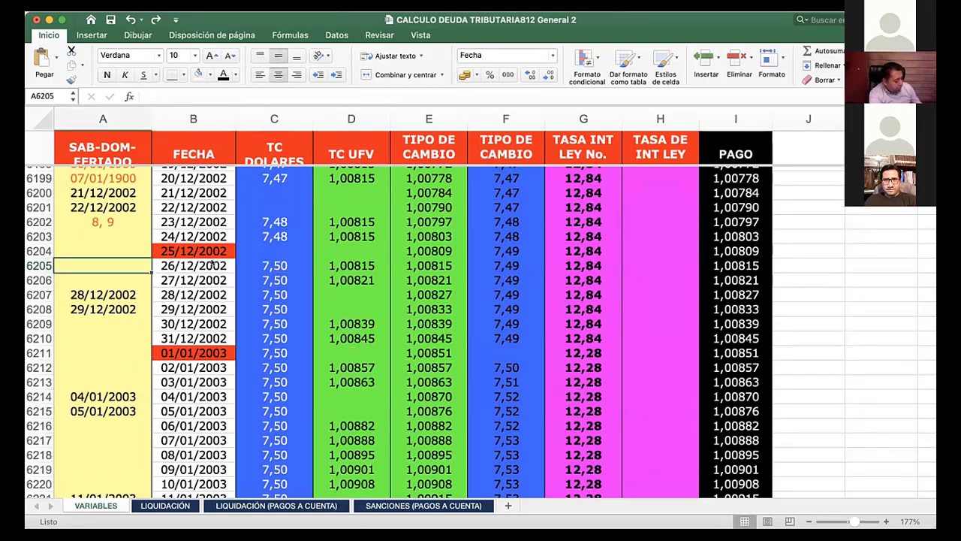
key("shift+Right")
key("shift+Right")
key("shift+Right")
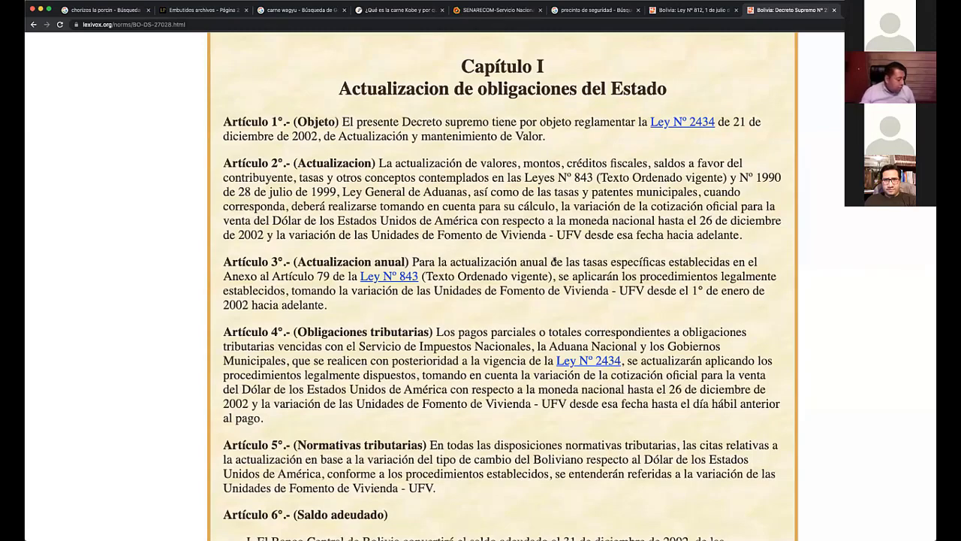
Examine the recitals and title of Decreto Supremo Nº 27028 on the Lexivox page in the browser
scroll(553, 261, "up", 5)
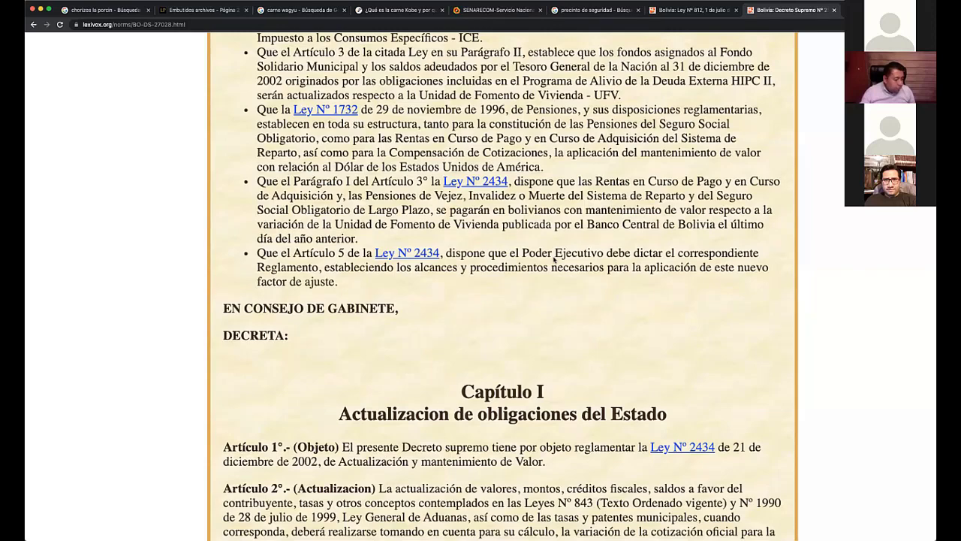
scroll(554, 260, "up", 1)
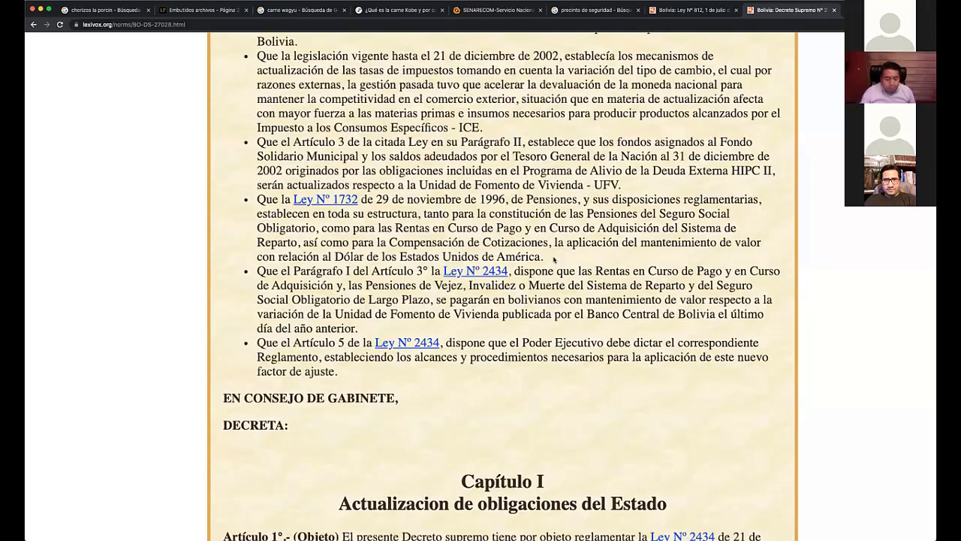
scroll(554, 259, "up", 7)
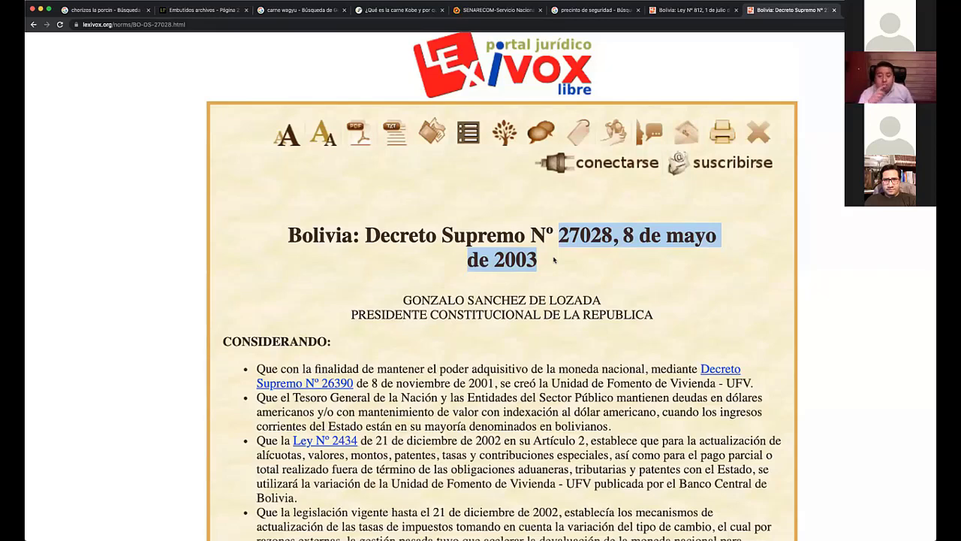
scroll(535, 259, "left", 2)
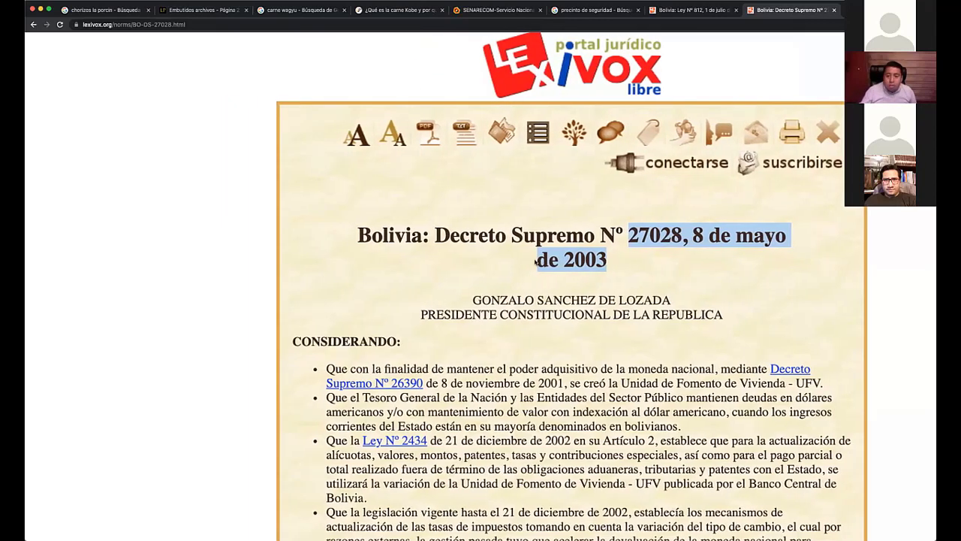
Read through the decree's articles and highlight the text of Artículo 4 (Obligaciones tributarias)
scroll(535, 259, "down", 3)
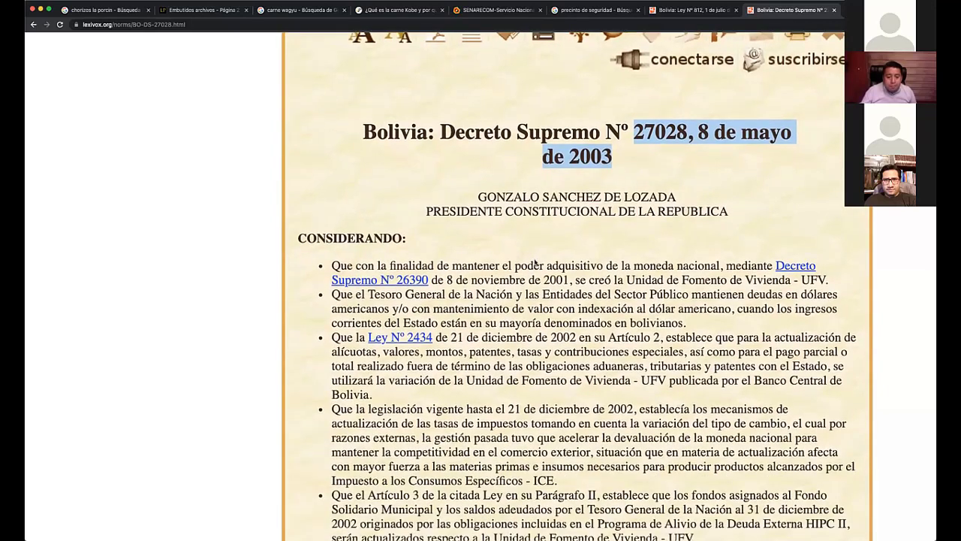
scroll(535, 262, "down", 10)
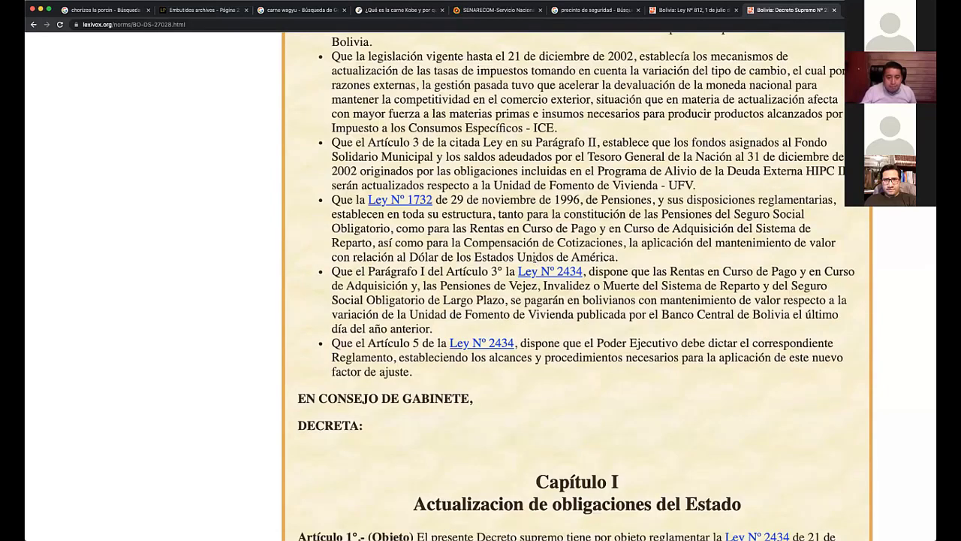
scroll(535, 259, "down", 15)
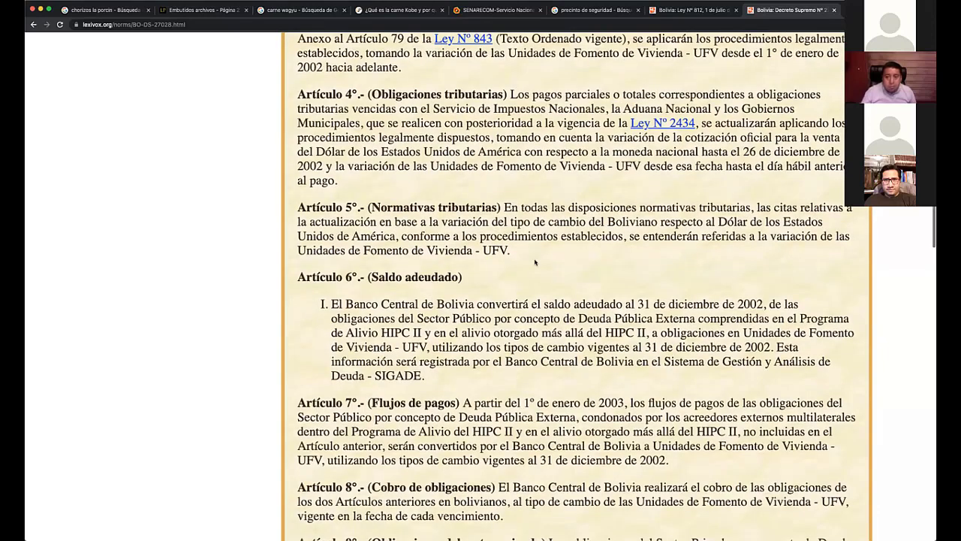
scroll(535, 261, "down", 7)
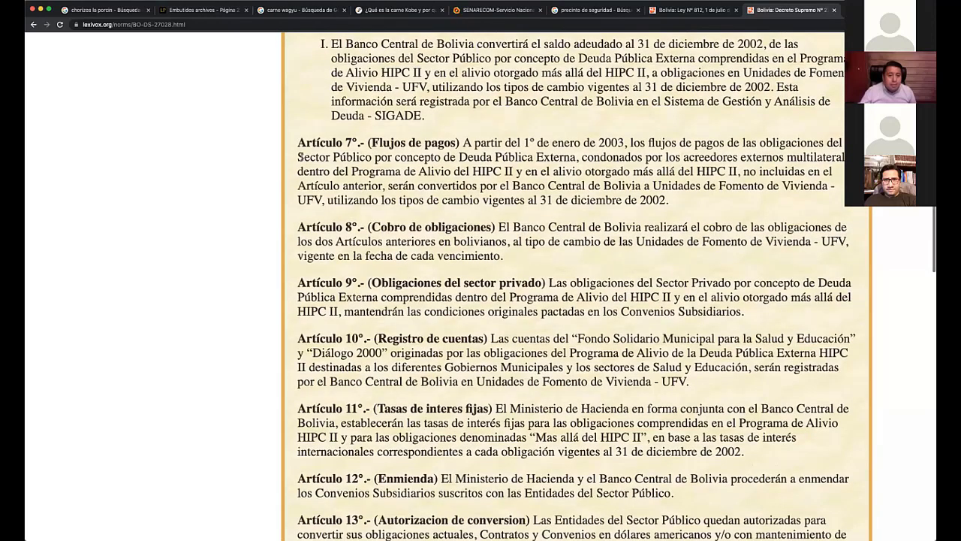
scroll(333, 242, "up", 9)
left_click_drag(299, 159, 384, 244)
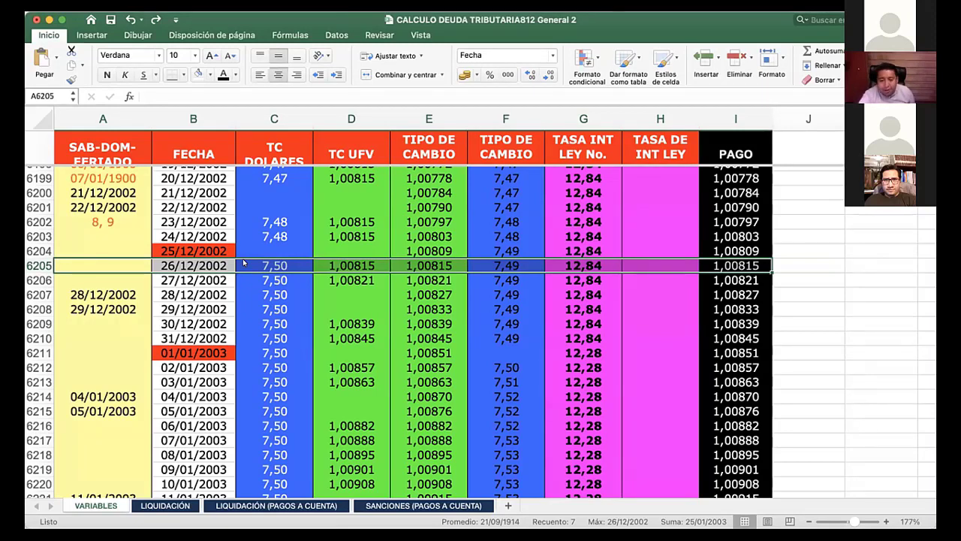
Back in Excel, examine the TC UFV rates from 26/12/2002 onward and select the empty TC UFV cell for 11/09/2021
left_click(369, 265)
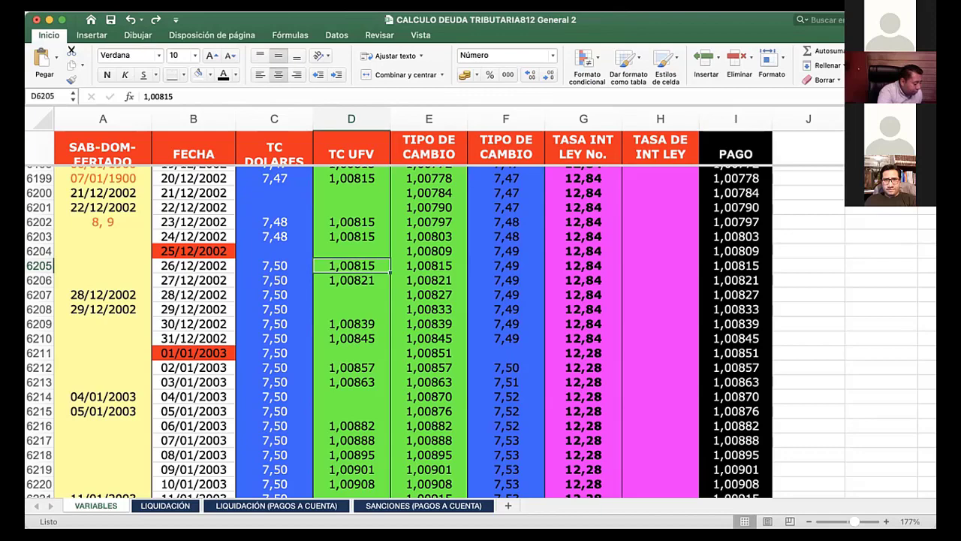
scroll(923, 333, "down", 20)
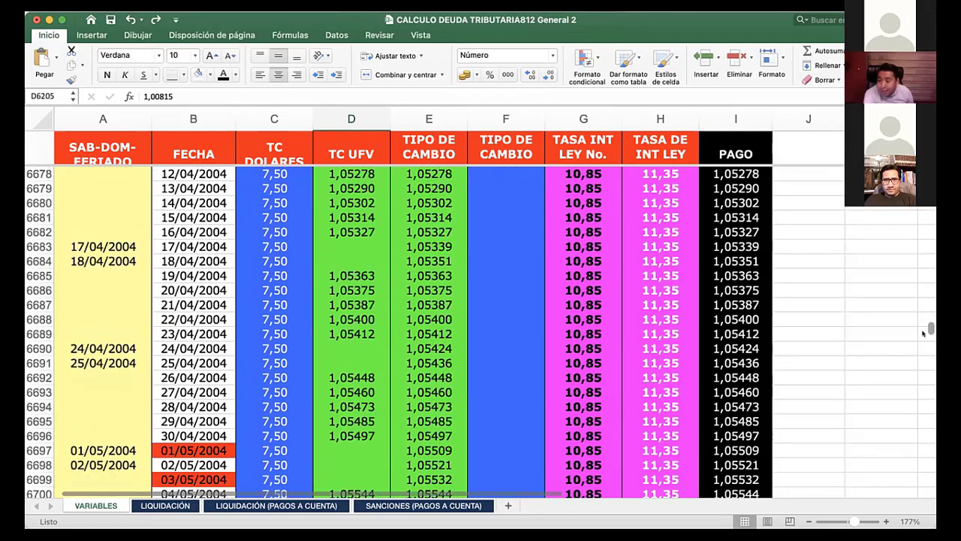
scroll(923, 332, "down", 10)
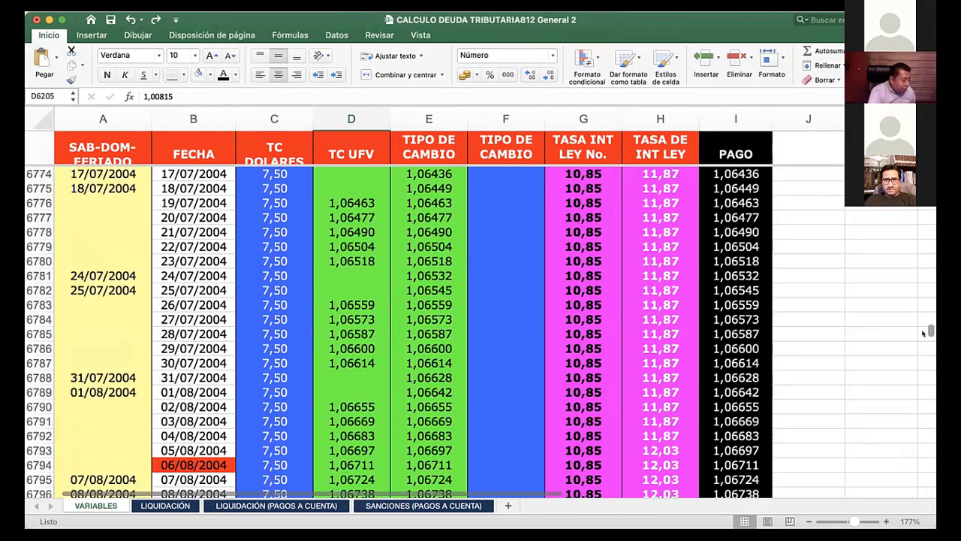
scroll(923, 333, "down", 12)
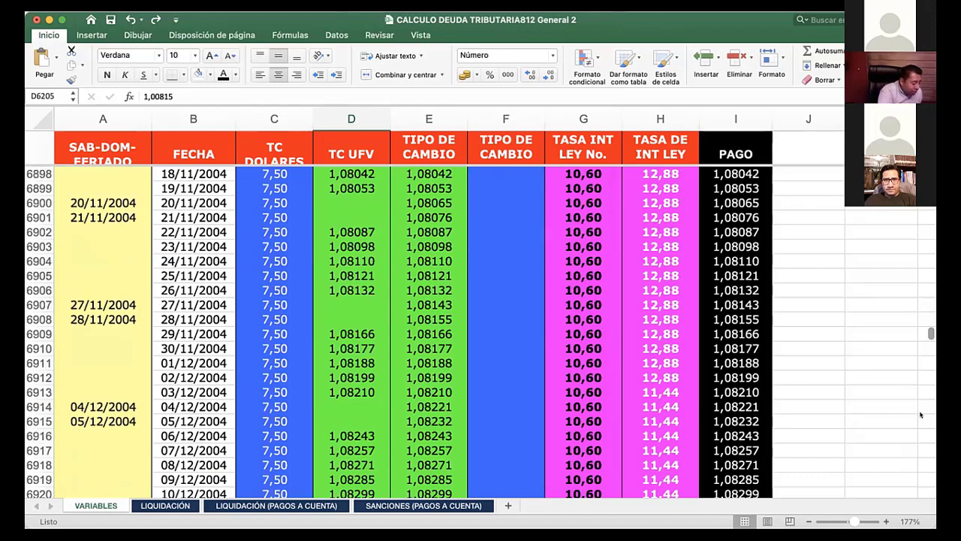
scroll(921, 443, "down", 20)
scroll(921, 463, "down", 15)
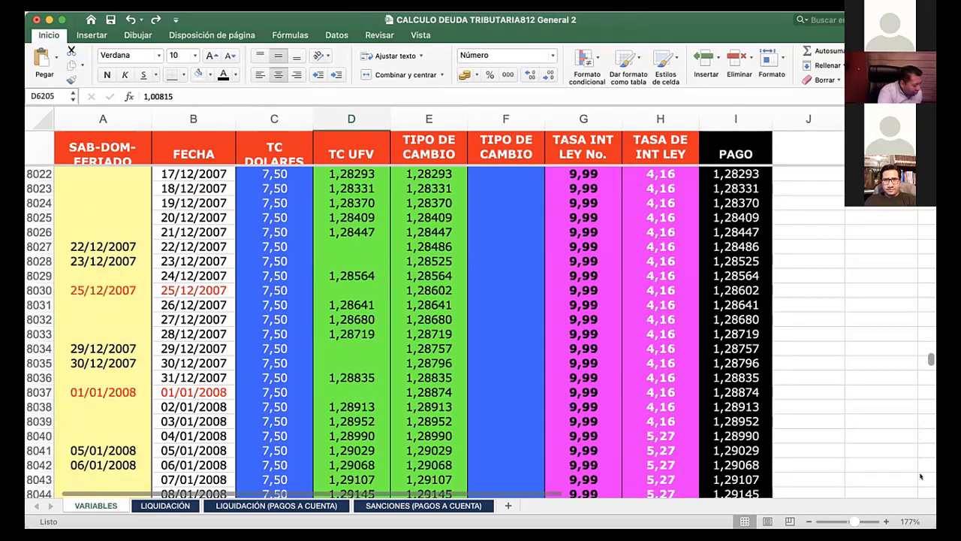
scroll(921, 470, "down", 20)
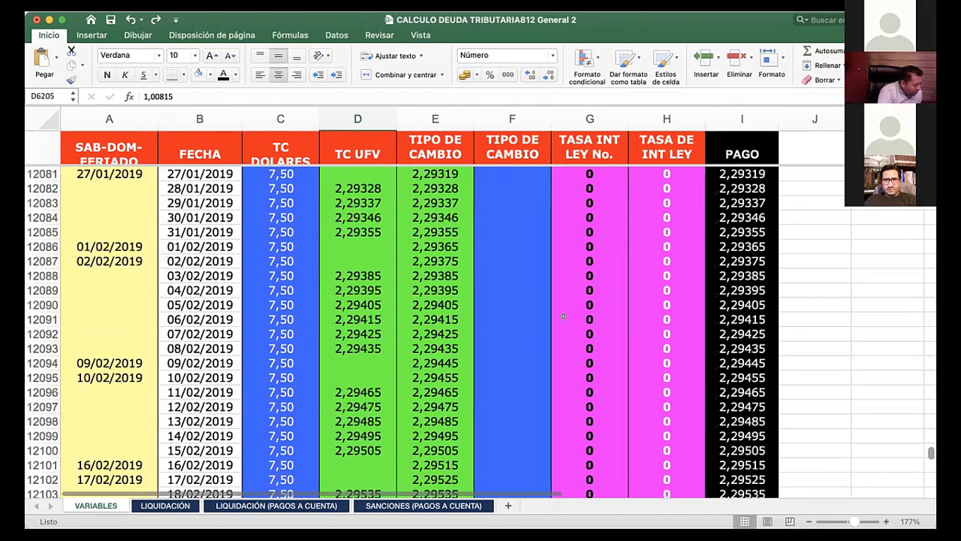
scroll(567, 321, "down", 8)
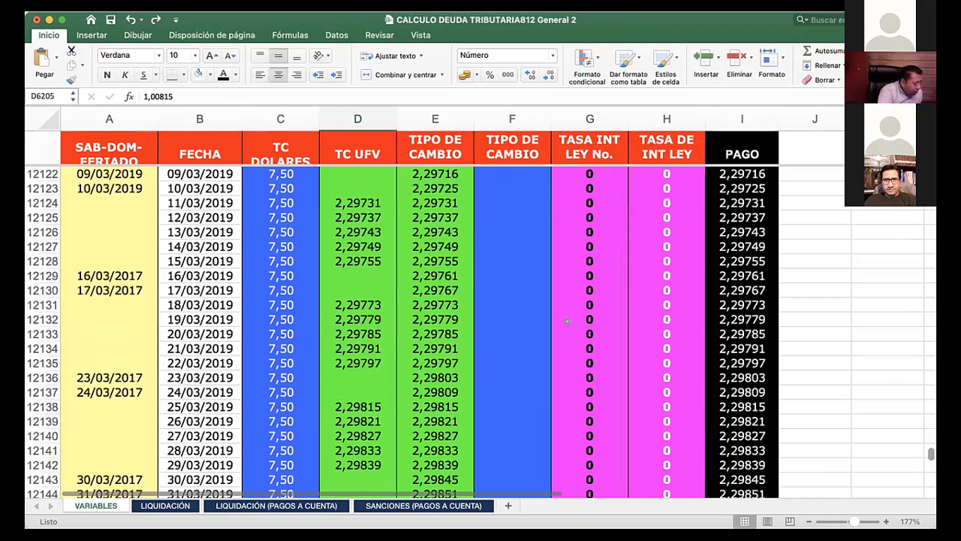
scroll(394, 278, "down", 20)
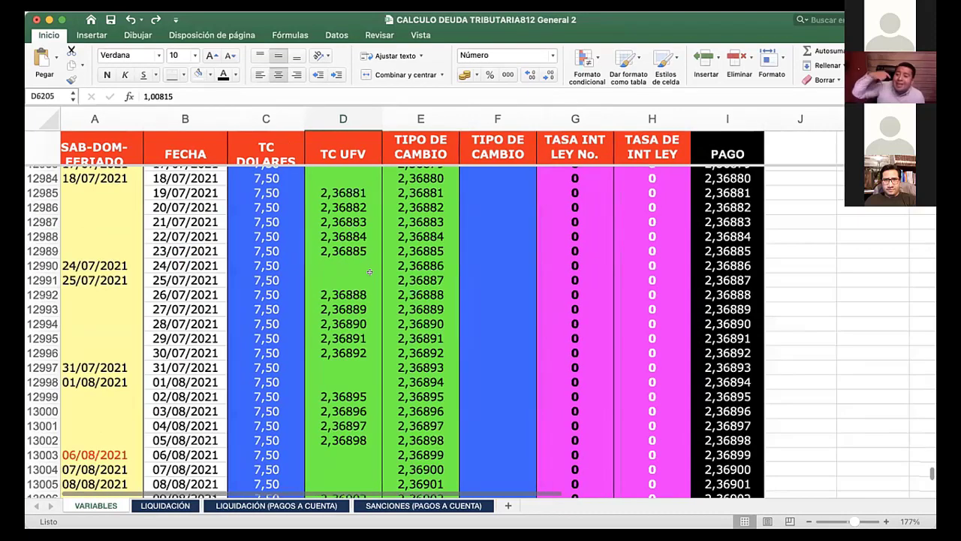
scroll(369, 272, "down", 9)
left_click(369, 274)
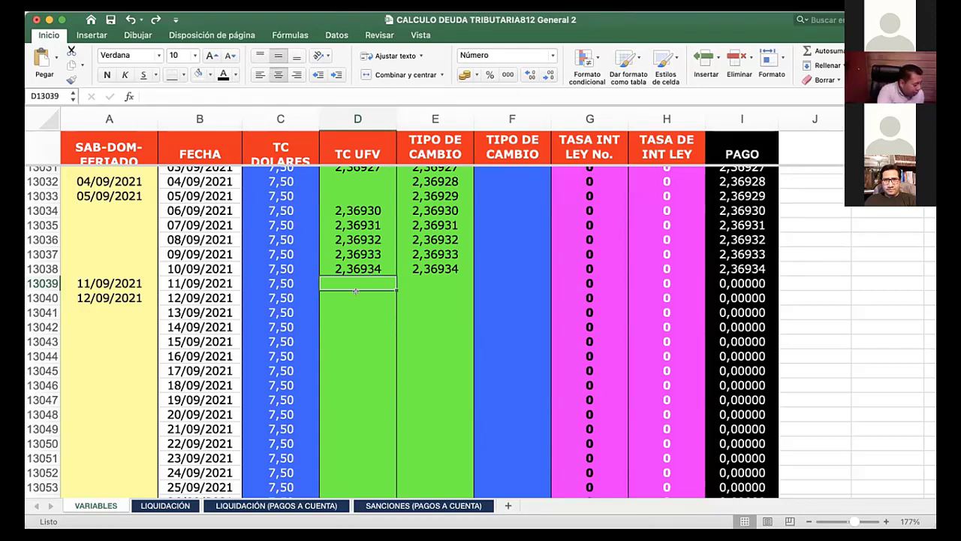
Look over the LIQUIDACIÓN and SANCIONES (PAGOS A CUENTA) sheets, finishing on the LIQUIDACIÓN (PAGOS A CUENTA) sheet
left_click(248, 504)
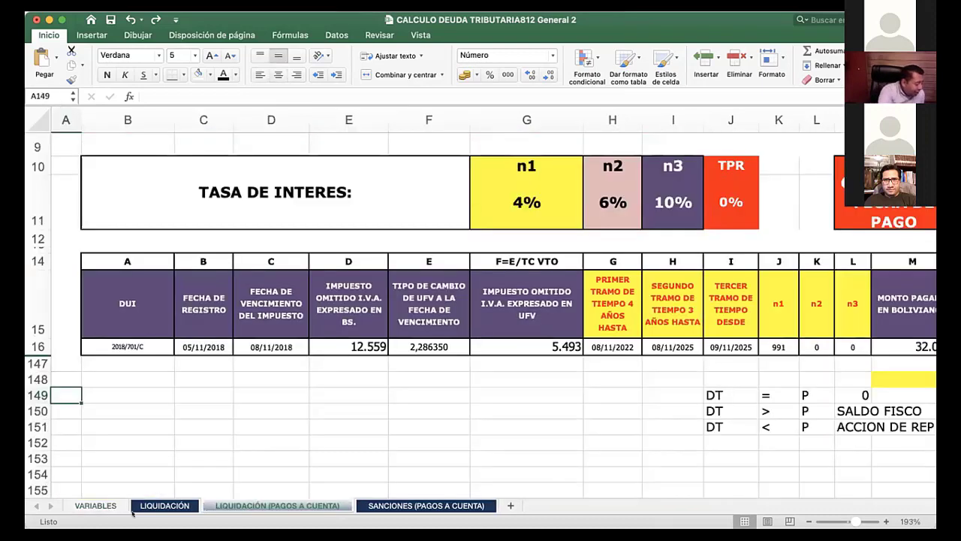
left_click(437, 505)
left_click(284, 508)
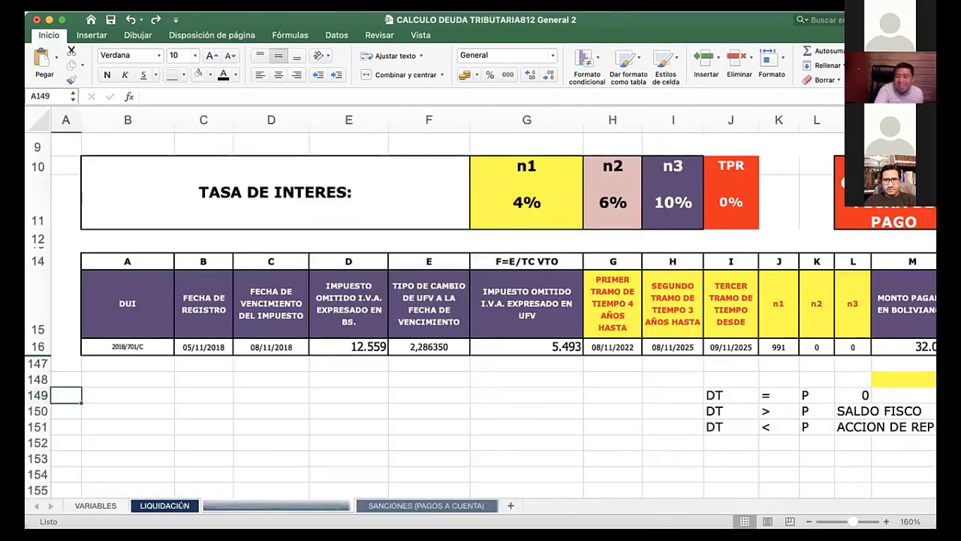
left_click(179, 505)
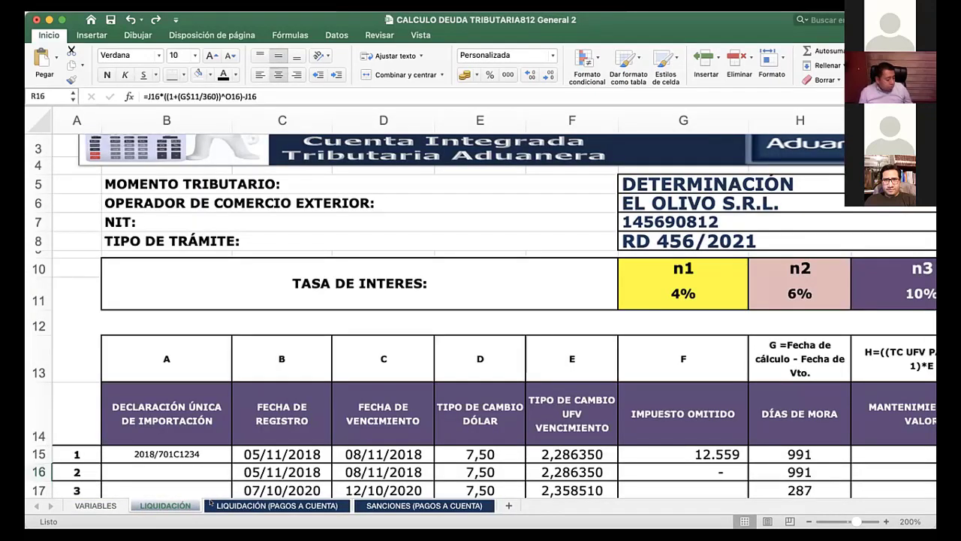
left_click(242, 504)
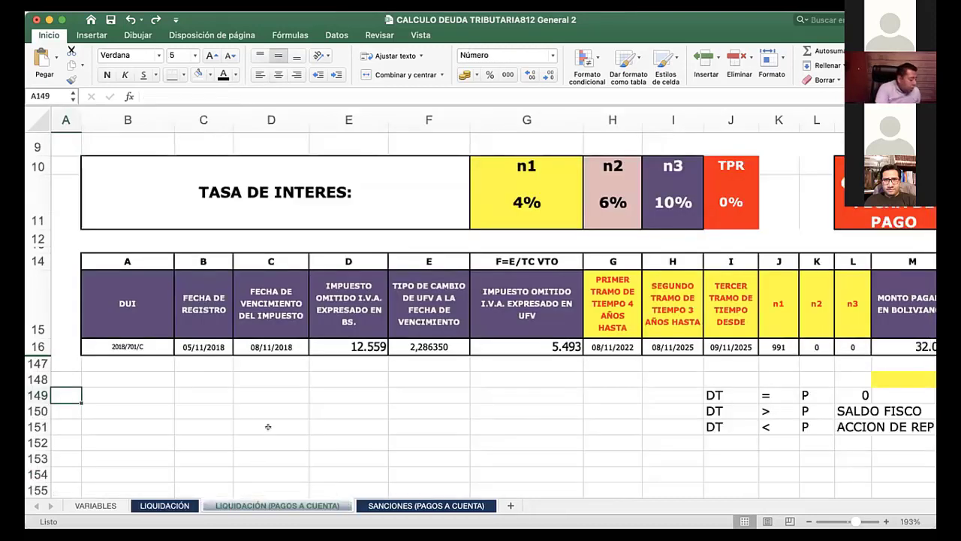
Examine the DUI column of the liquidation table, checking both its row 16 entry and its header
left_click(152, 340)
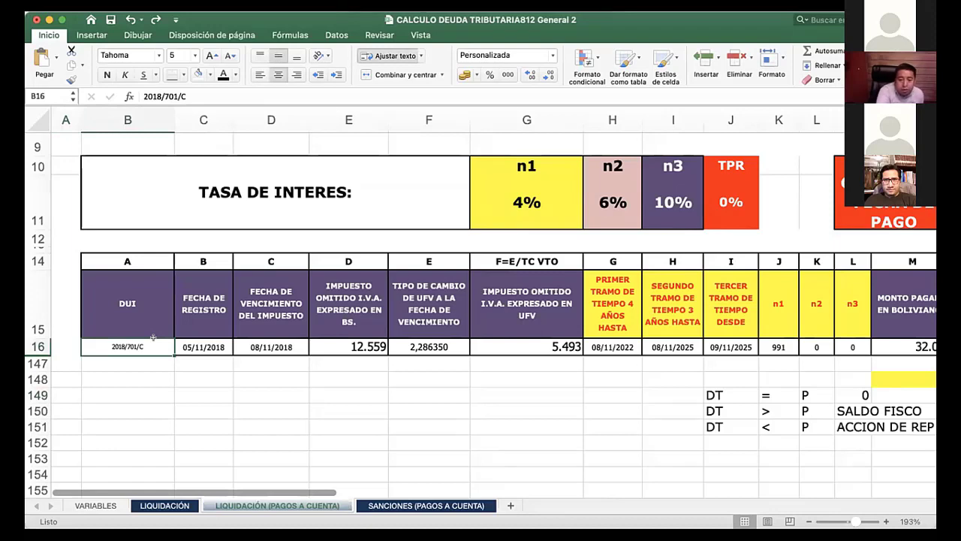
scroll(153, 338, "up", 2)
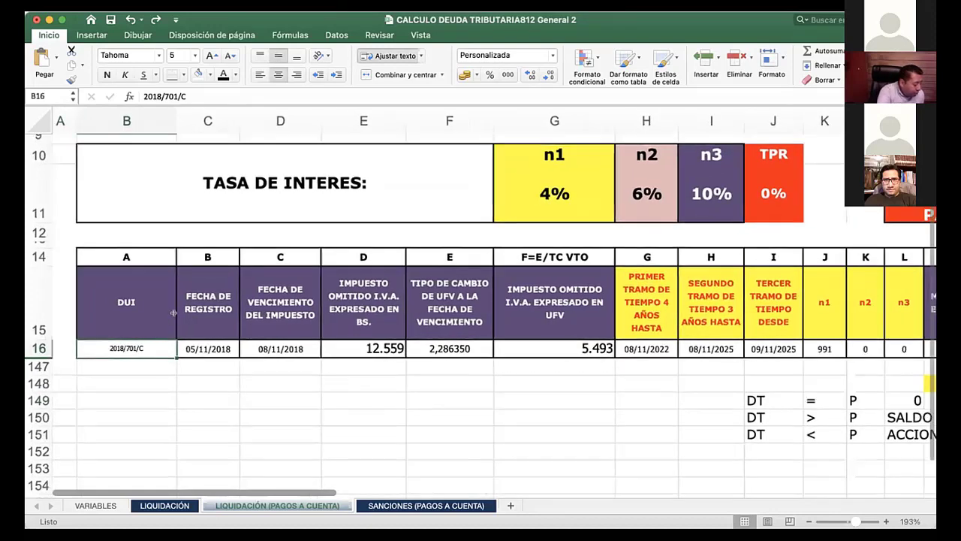
scroll(174, 313, "up", 3)
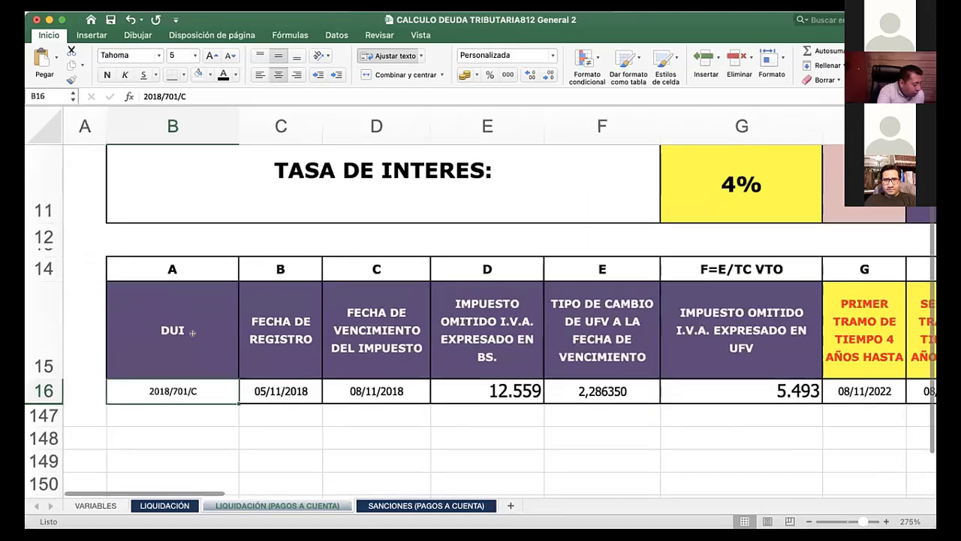
scroll(188, 337, "up", 1)
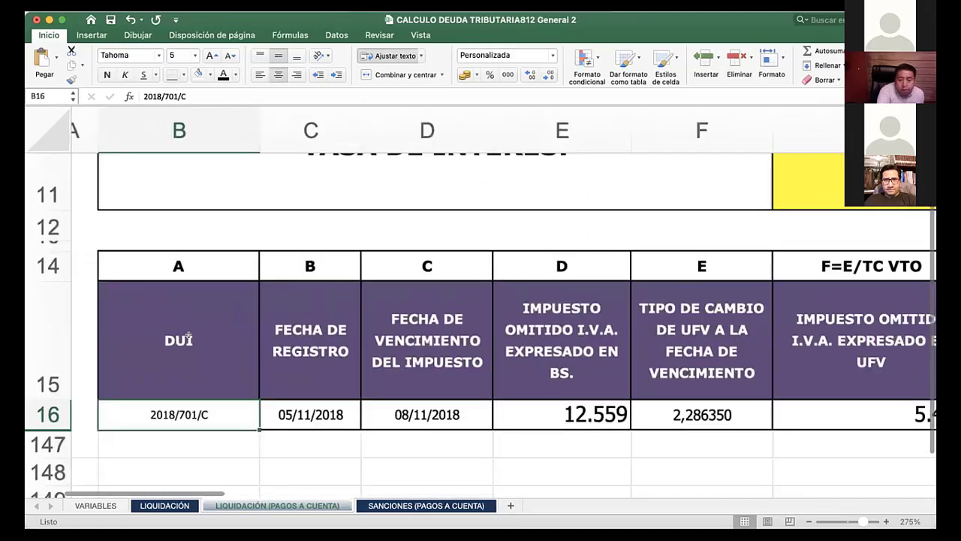
scroll(188, 337, "up", 2)
left_click(187, 336)
scroll(188, 336, "down", 1)
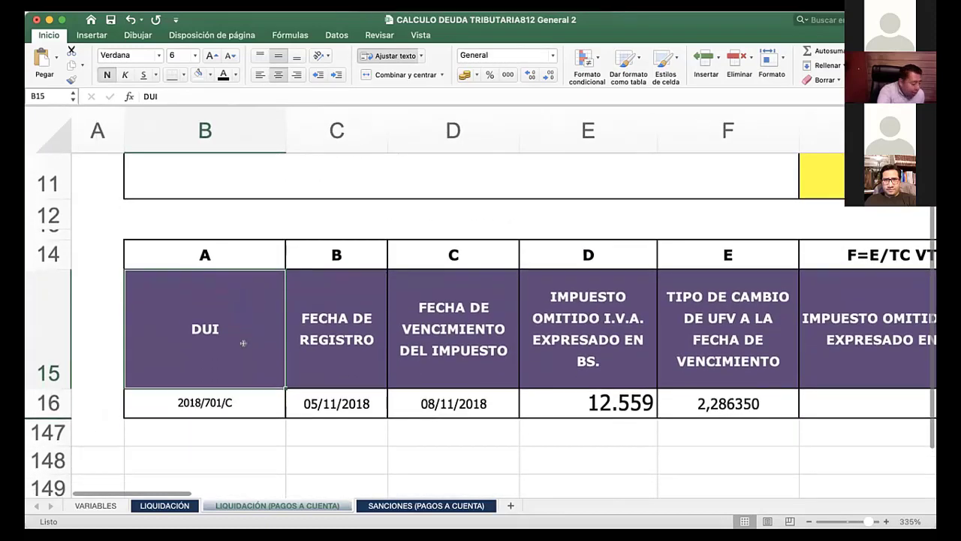
Check the FECHA DE REGISTRO and the FECHA DE VENCIMIENTO DEL IMPUESTO in row 16
left_click(296, 389)
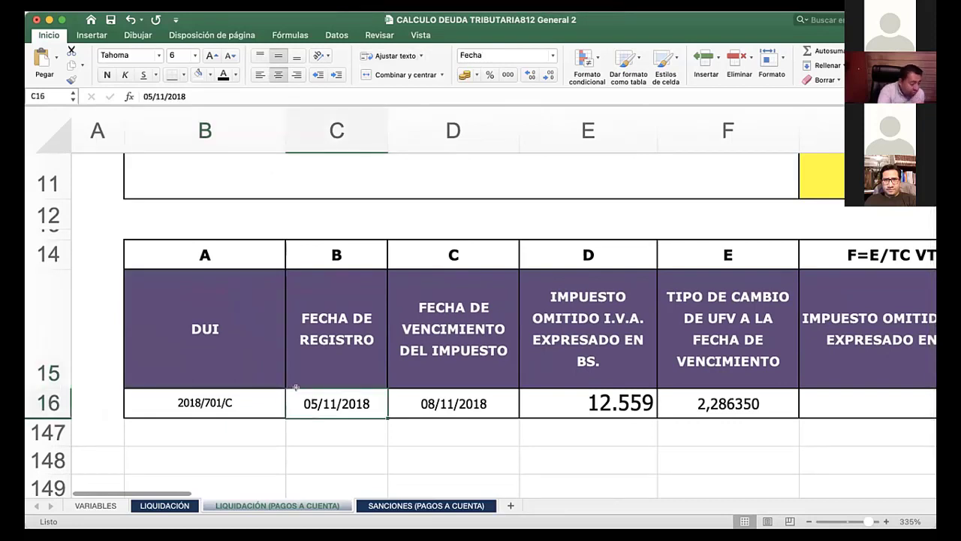
key("Right")
key("Left")
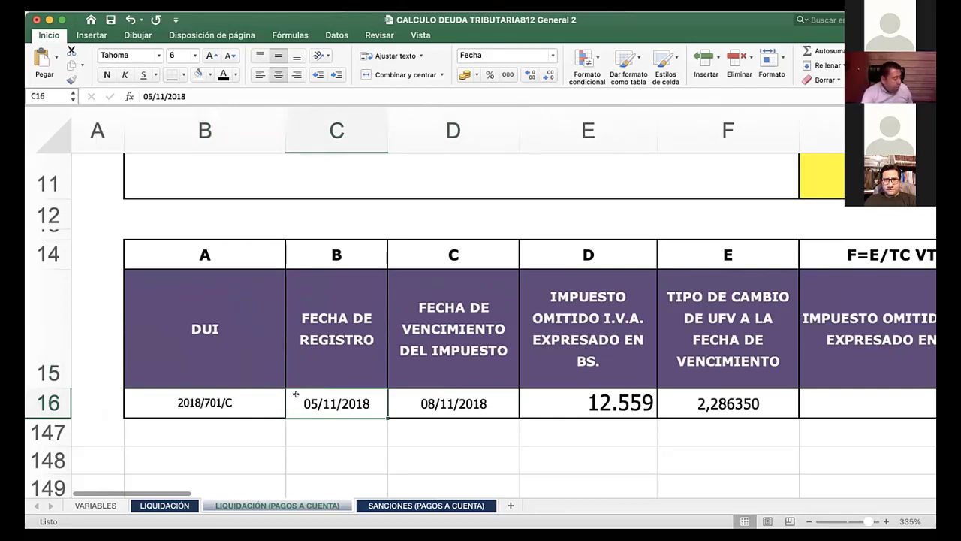
left_click(466, 404)
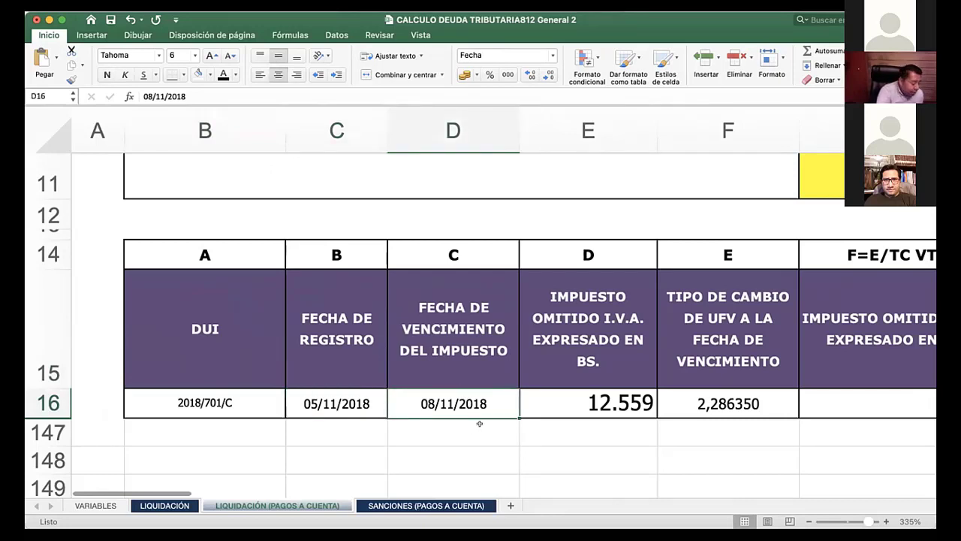
Inspect row 16's omitted I.V.A. in Bs., the UFV exchange rate at the due date, and the omitted I.V.A. in UFV
left_click(556, 397)
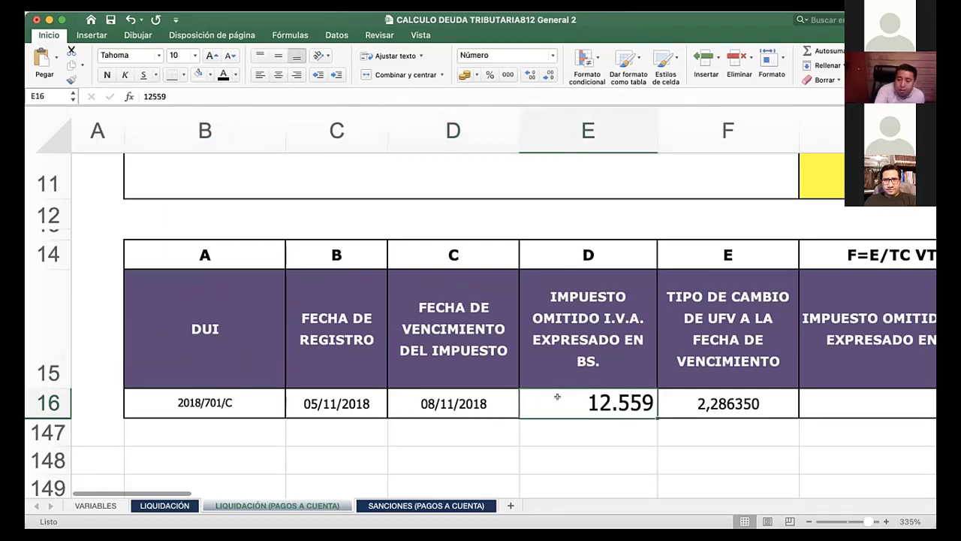
key("Right")
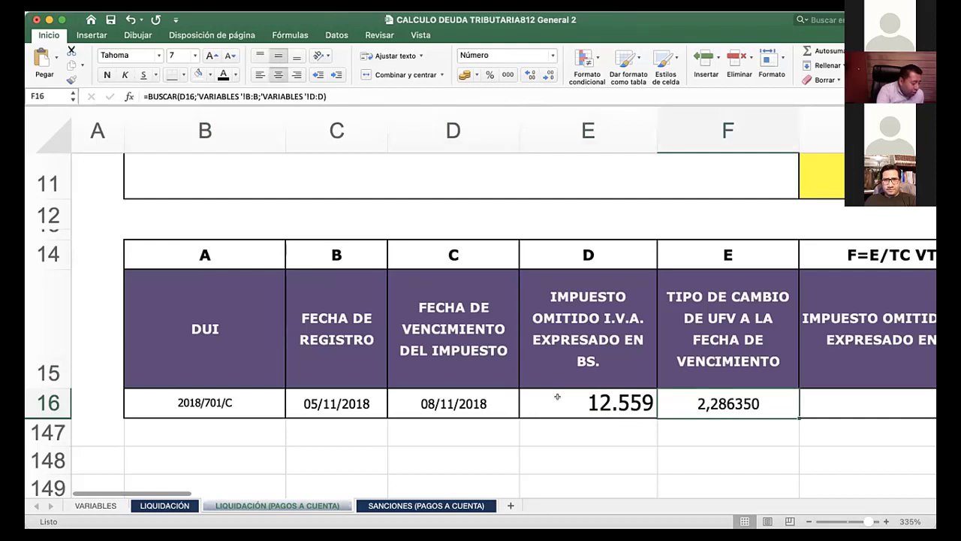
key("Left")
key("Right")
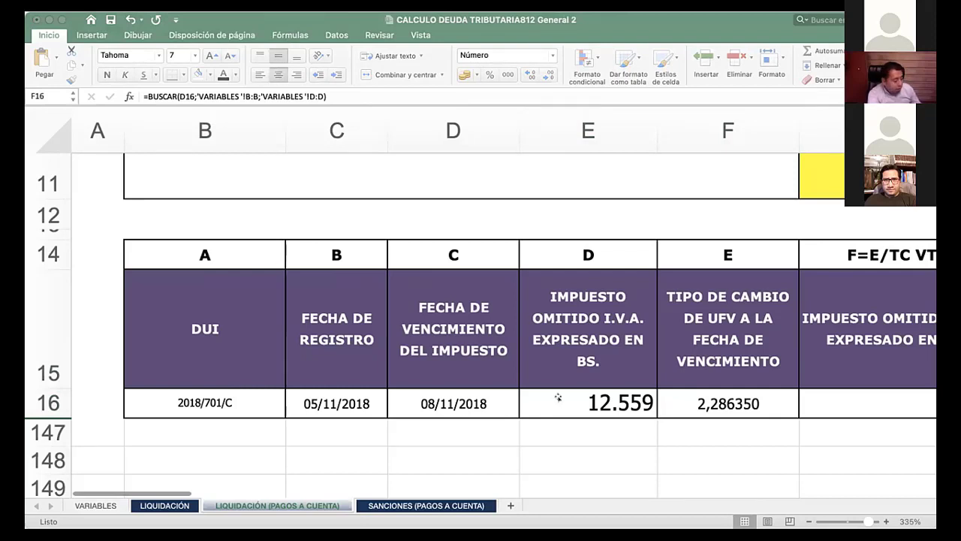
left_click(558, 404)
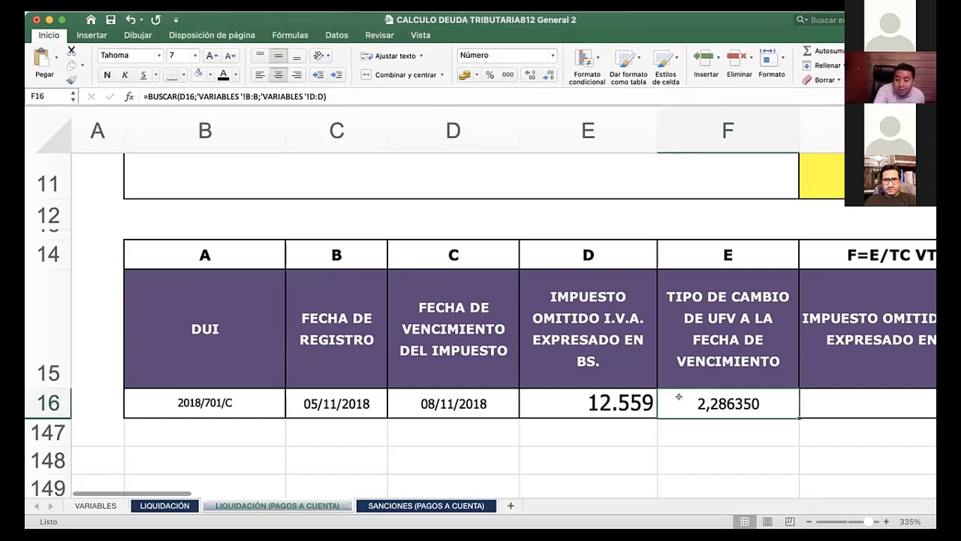
key("Right")
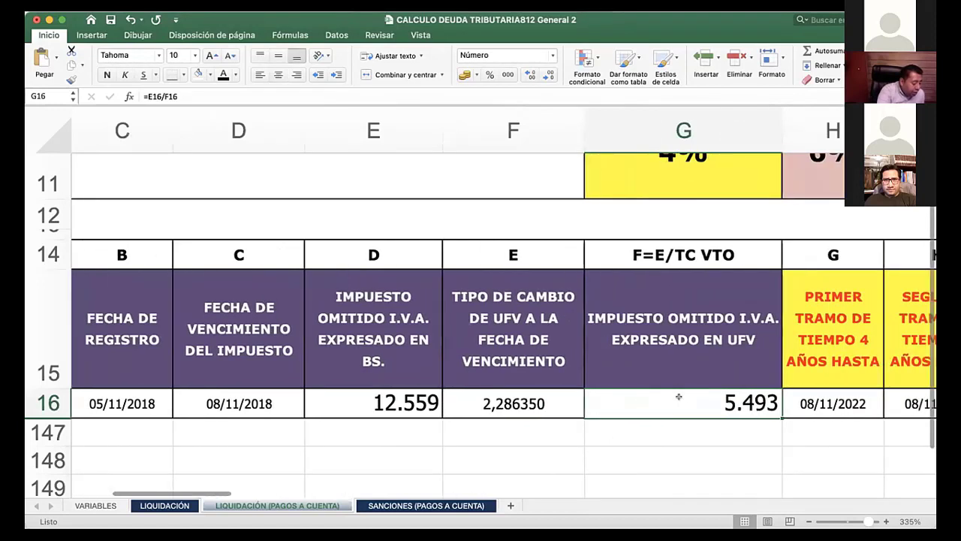
key("Left")
key("Right")
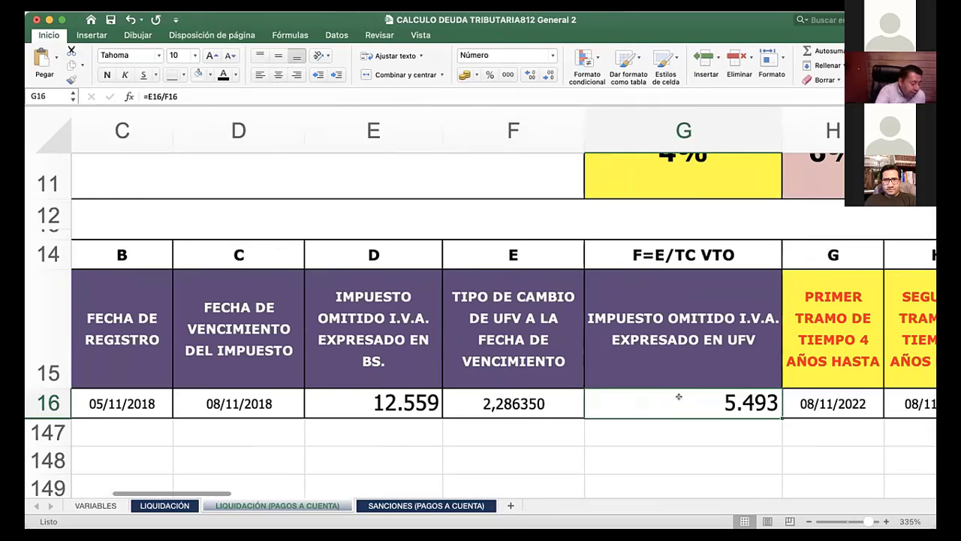
Set the MONTO PAGADO EN BOLIVIANOS in row 16 to 10.000
scroll(678, 397, "right", 3)
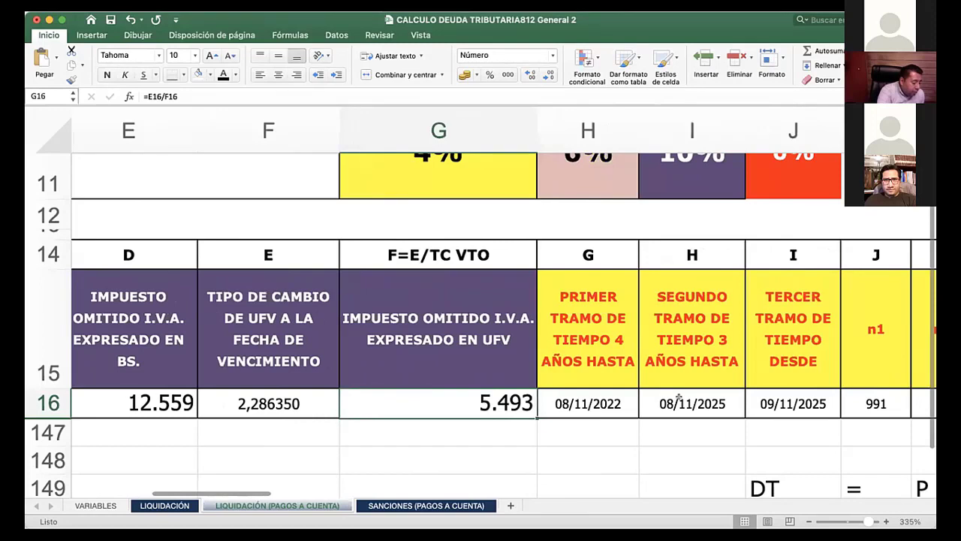
scroll(678, 398, "right", 3)
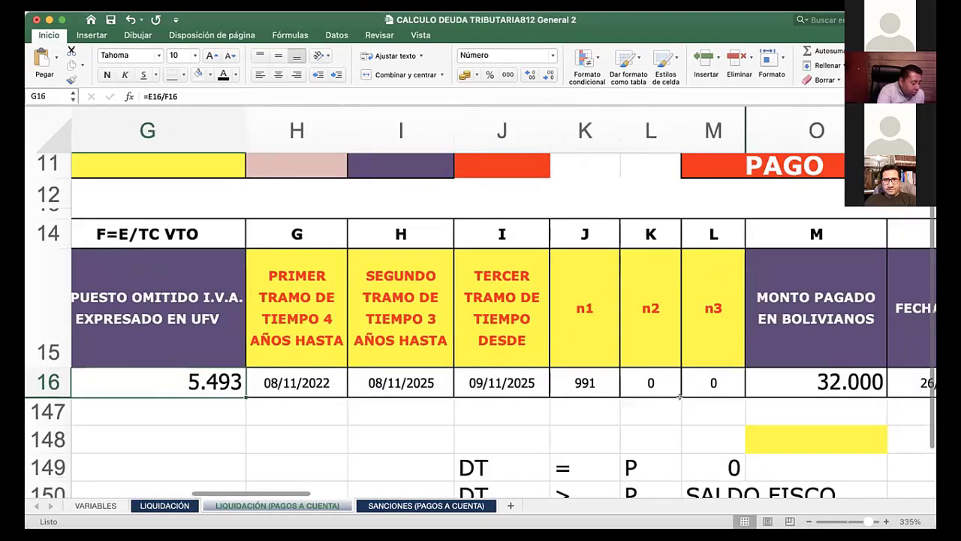
scroll(679, 397, "right", 2)
left_click(679, 398)
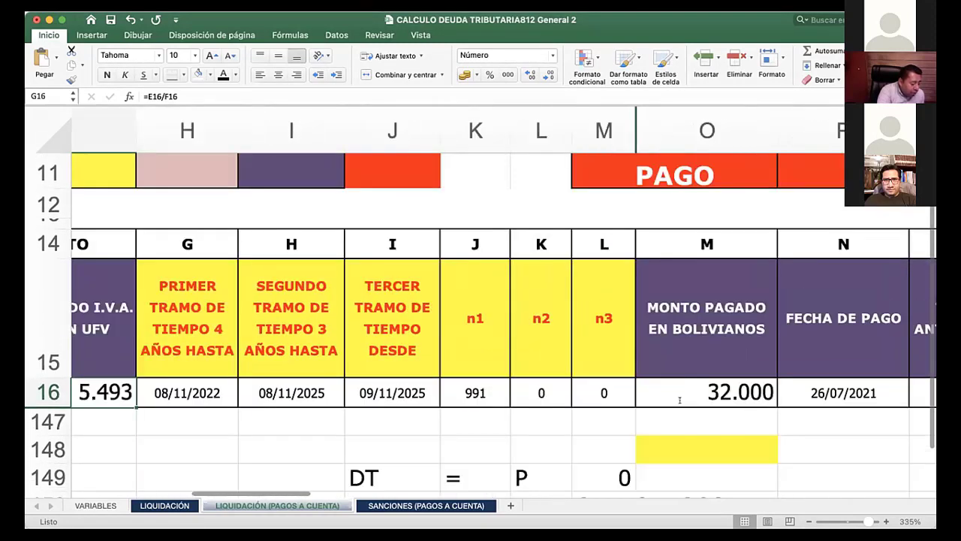
type("10.000")
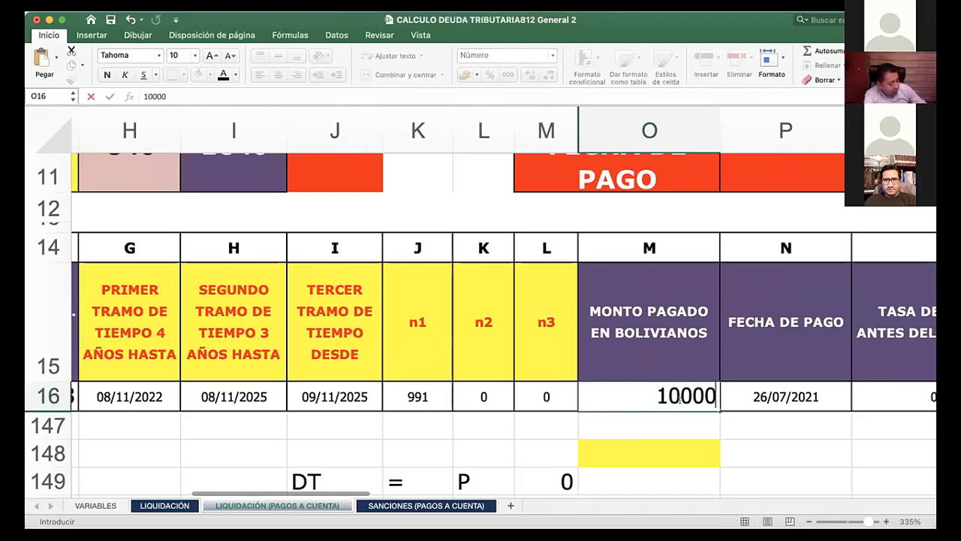
key("Return")
left_click(679, 398)
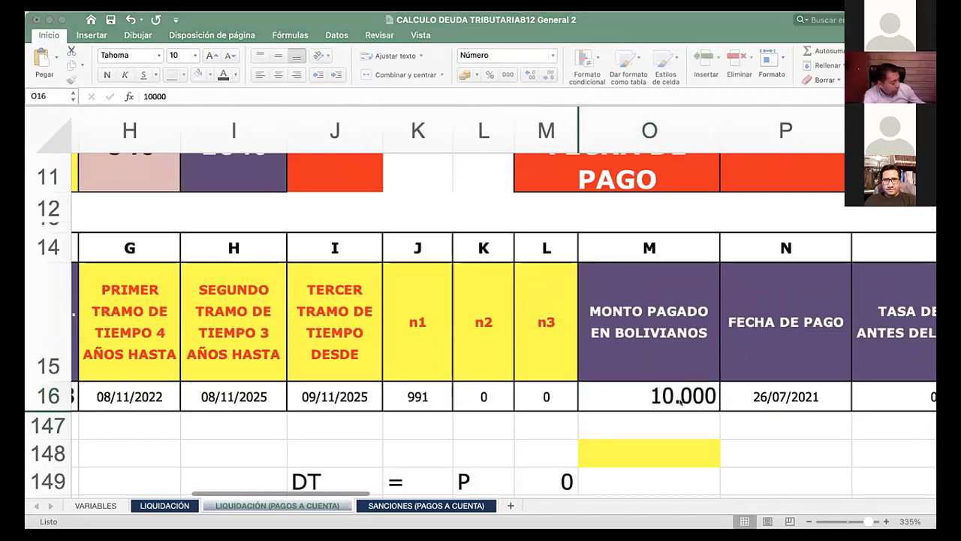
left_click(679, 400)
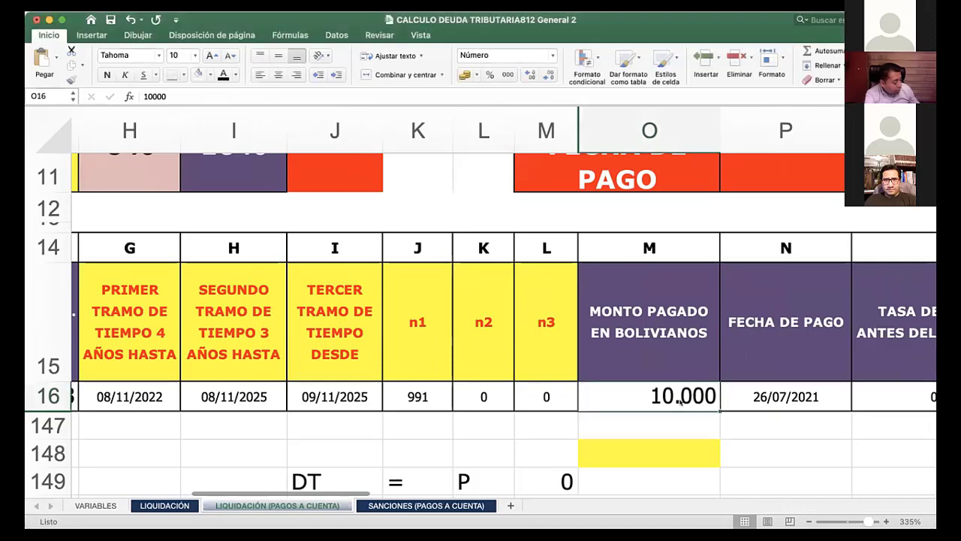
Set the FECHA DE PAGO in row 16 to 26/04/2021
key("Right")
key("Right")
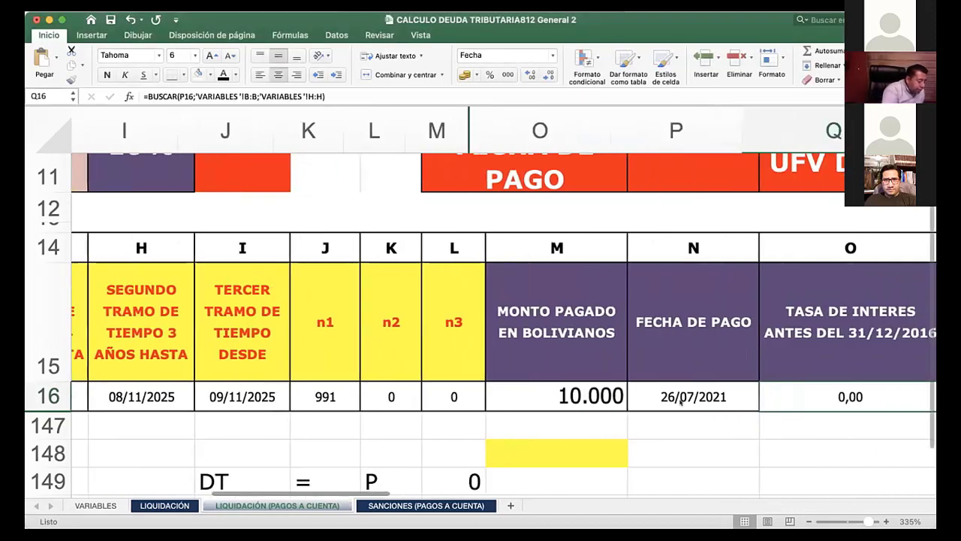
left_click(681, 400)
type("26-4")
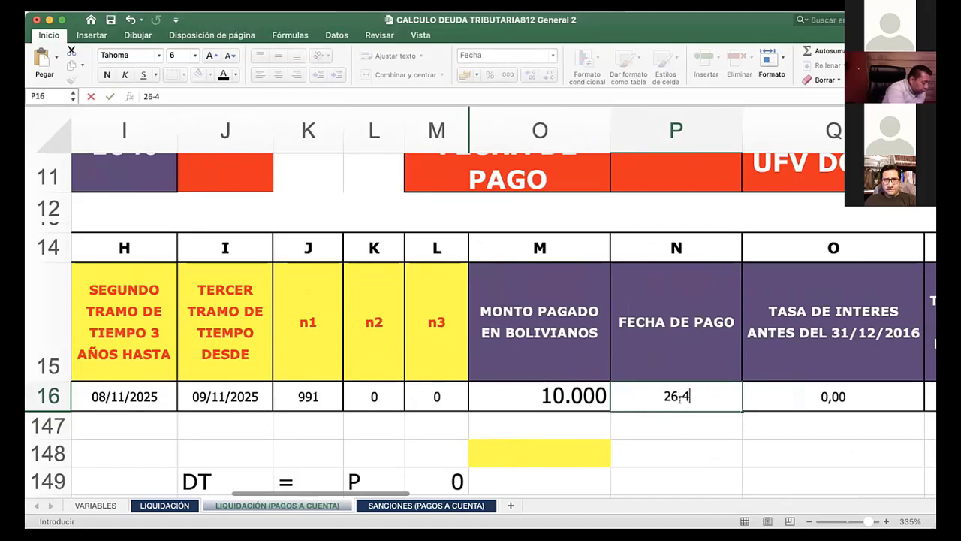
type("-21")
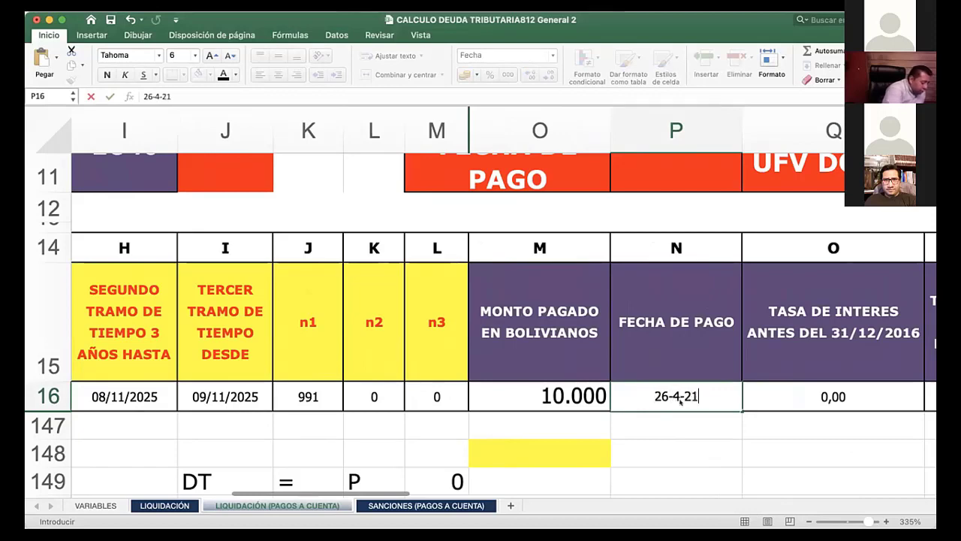
key("Return")
left_click(679, 400)
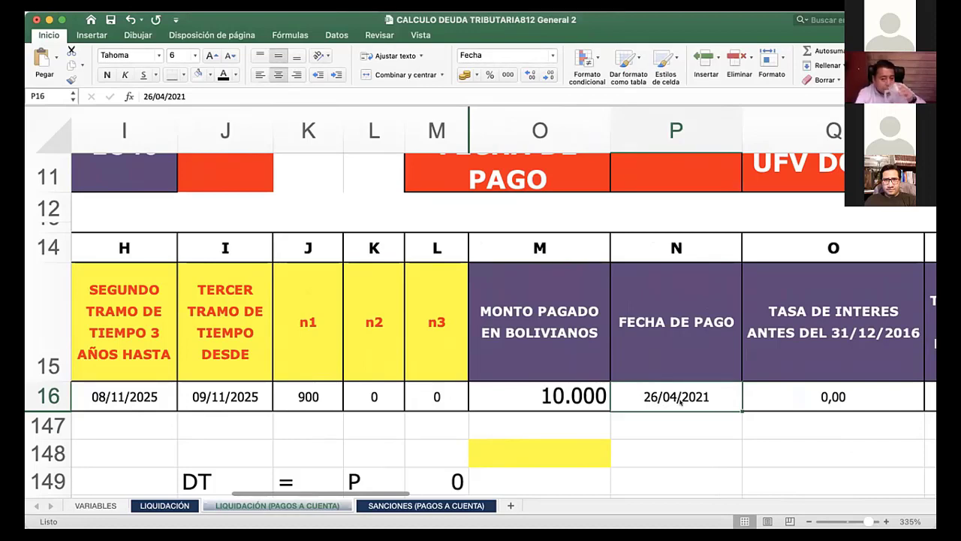
key("Right")
key("Left")
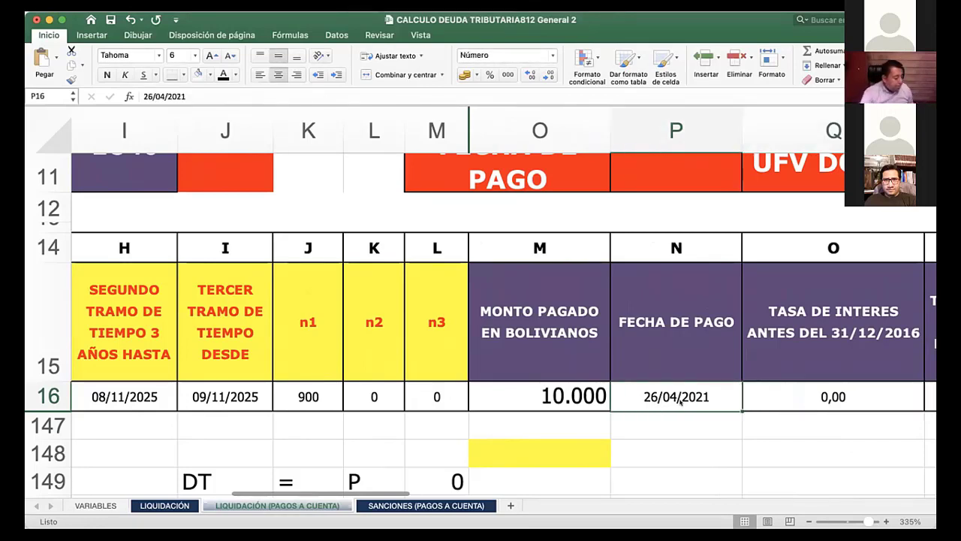
key("Right")
key("Left")
key("Left")
key("Right")
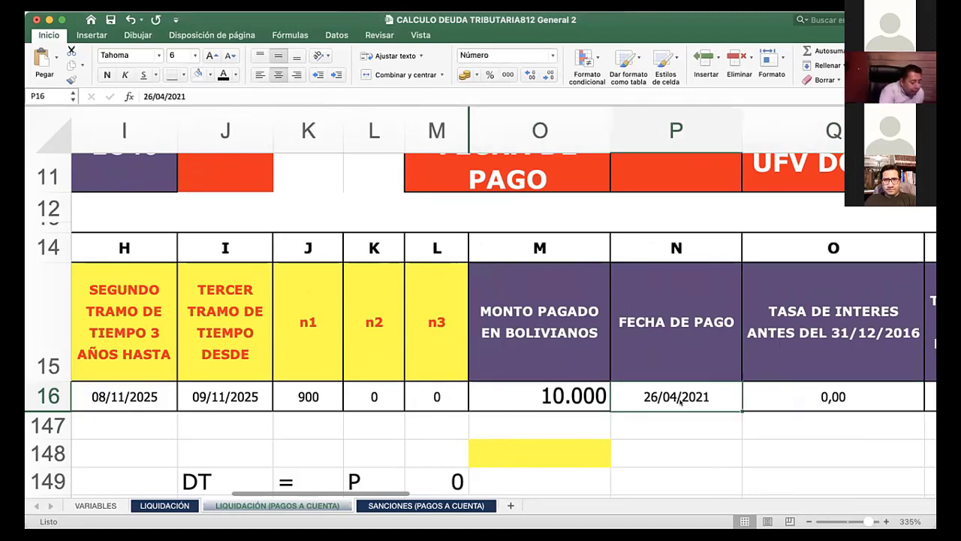
Select the yellow time-tranche block from PRIMER TRAMO through n3 and inspect the formulas behind the three tranche dates in row 16
scroll(684, 402, "left", 1)
scroll(685, 402, "left", 3)
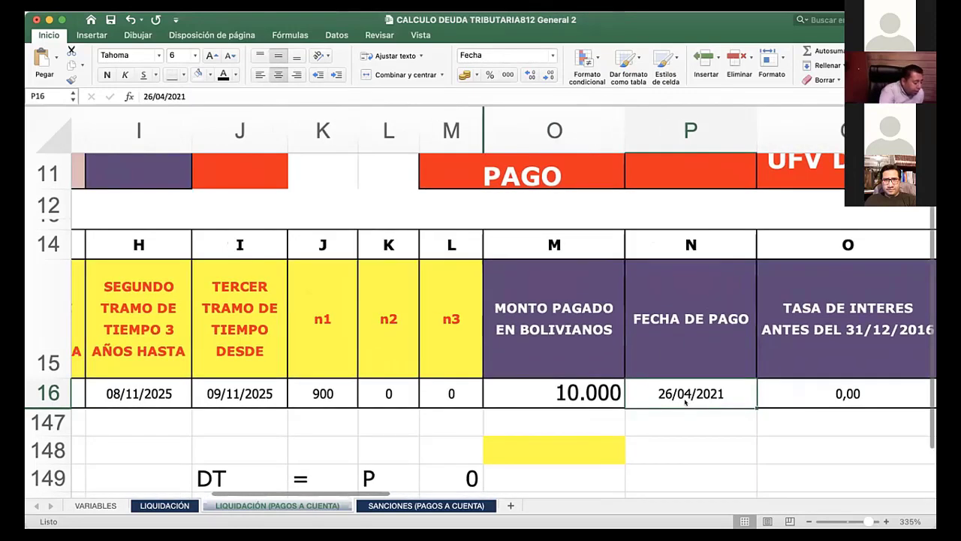
left_click_drag(176, 322, 576, 351)
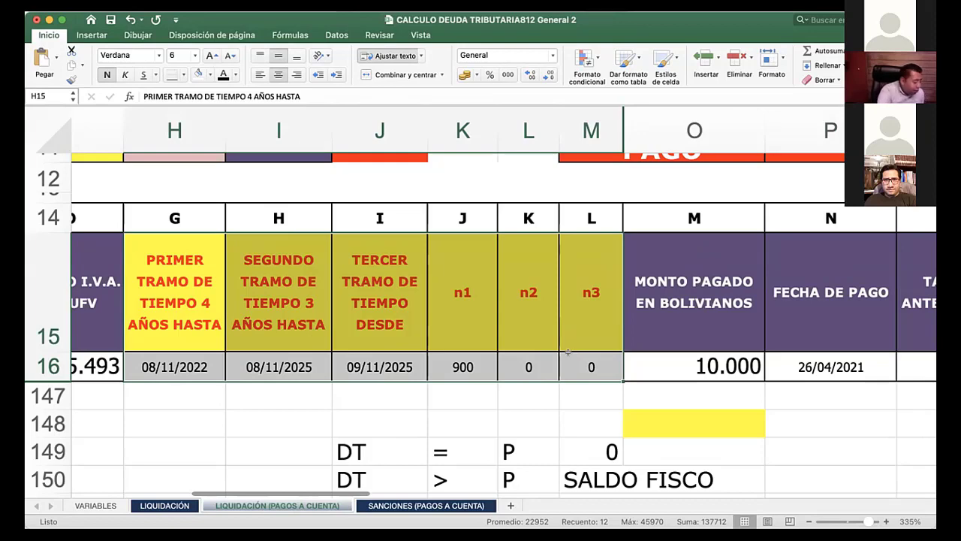
left_click(188, 357)
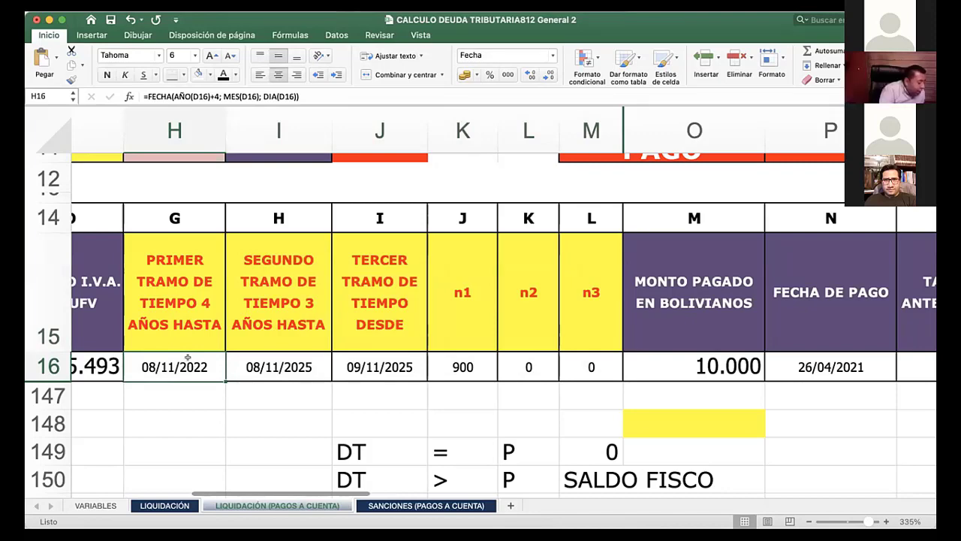
key("Right")
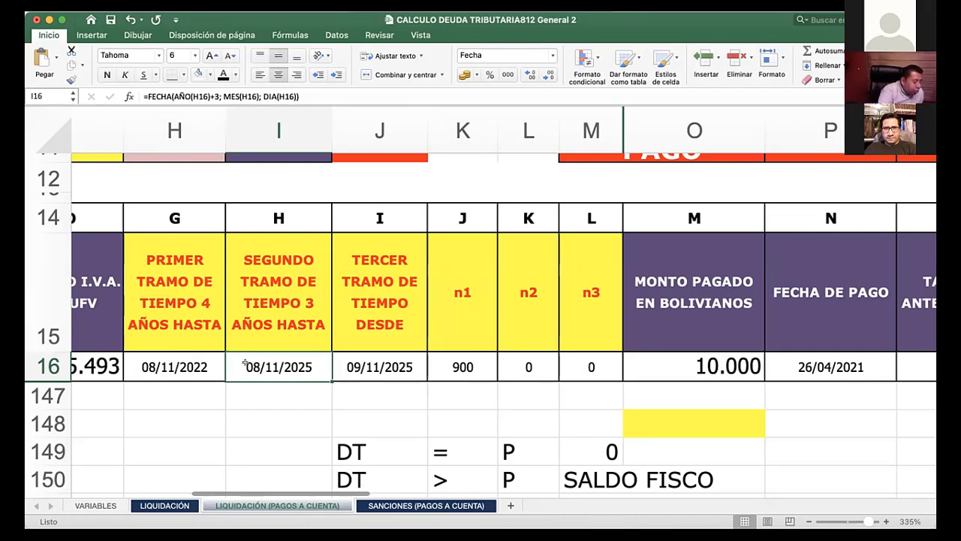
left_click(358, 354)
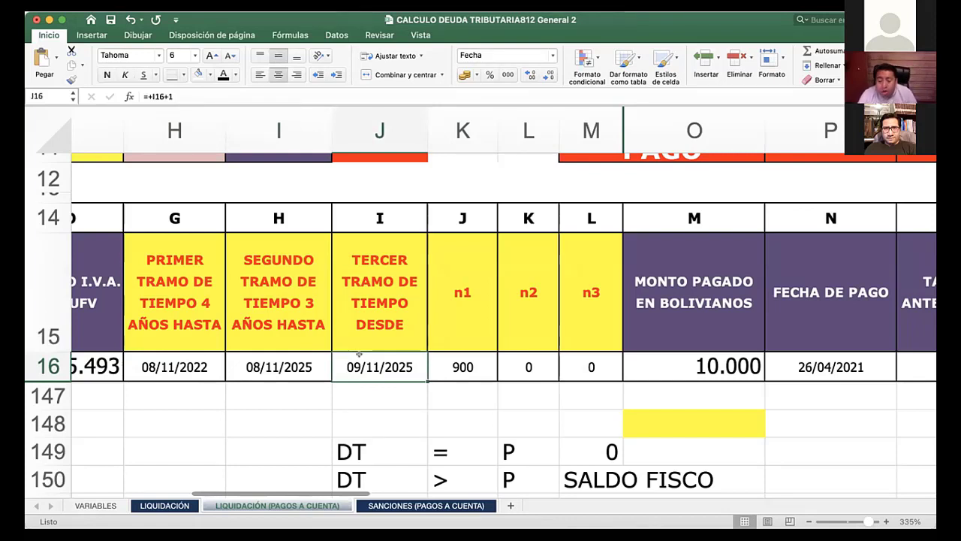
Inspect the n1 formula in row 16 together with the FECHA DE PAGO it depends on
left_click(456, 356)
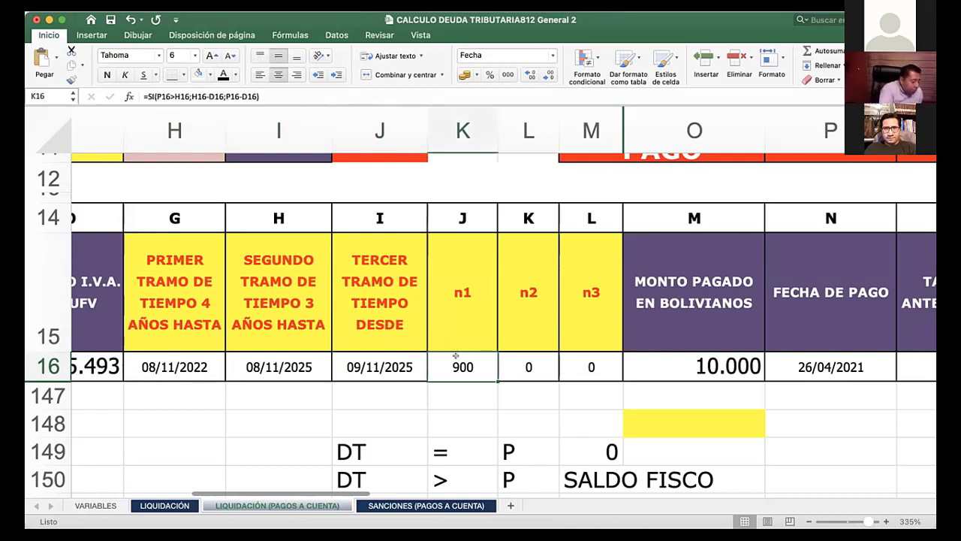
key("Left")
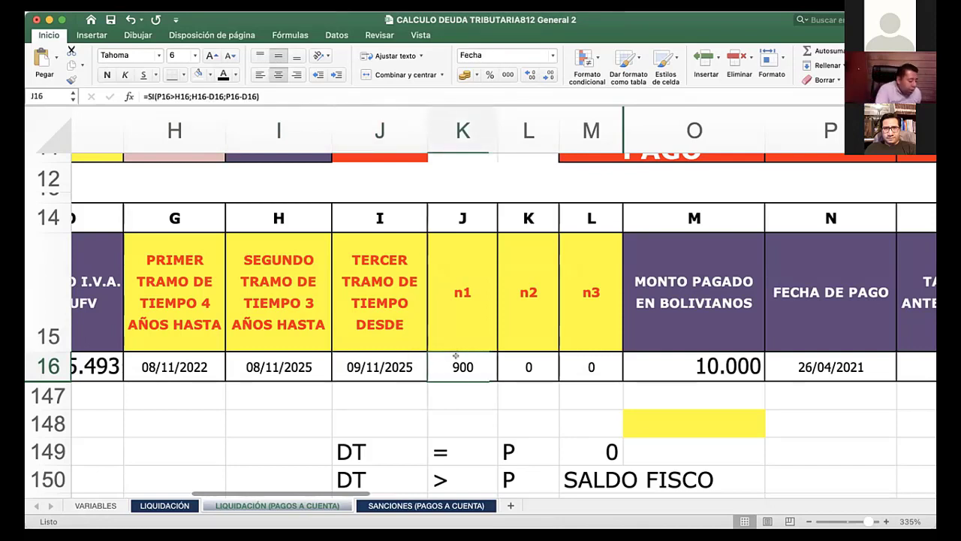
key("Right")
key("Right")
key("Right")
key("Right")
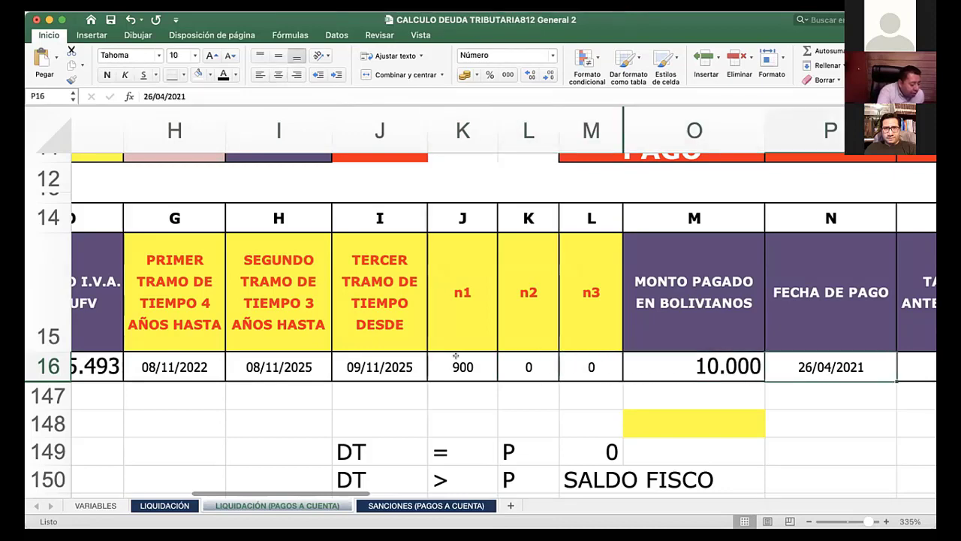
key("Right")
key("Right")
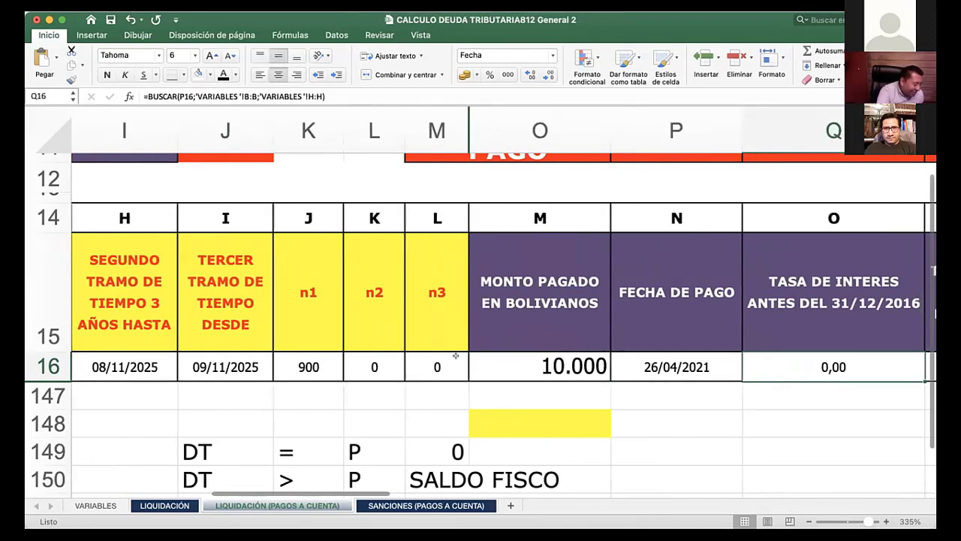
Inspect row 16's lookup formulas for the TASA DE INTERES before 31/12/2016 and the UFV exchange rate at the payment date
key("Right")
key("Left")
key("Left")
key("Left")
key("Right")
key("Right")
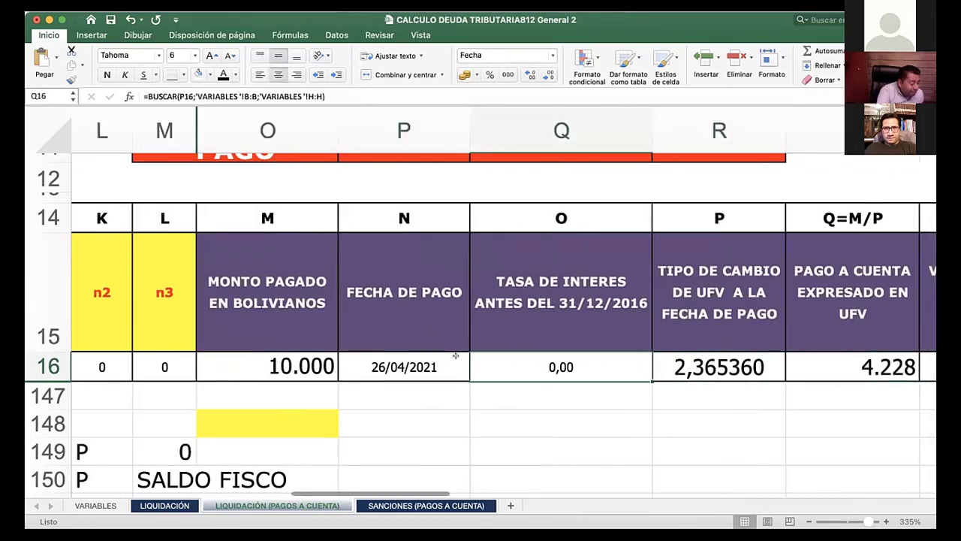
key("Right")
key("Right")
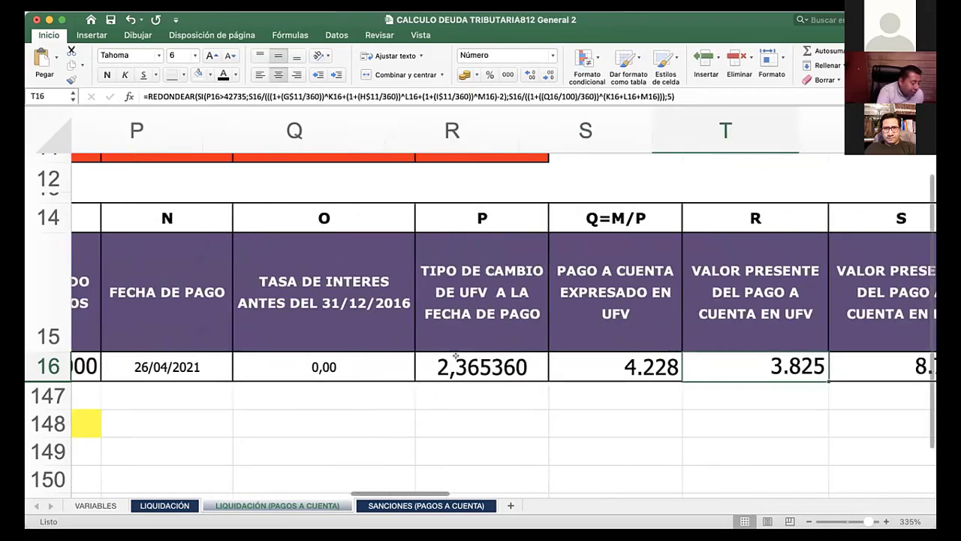
key("Left")
key("Left")
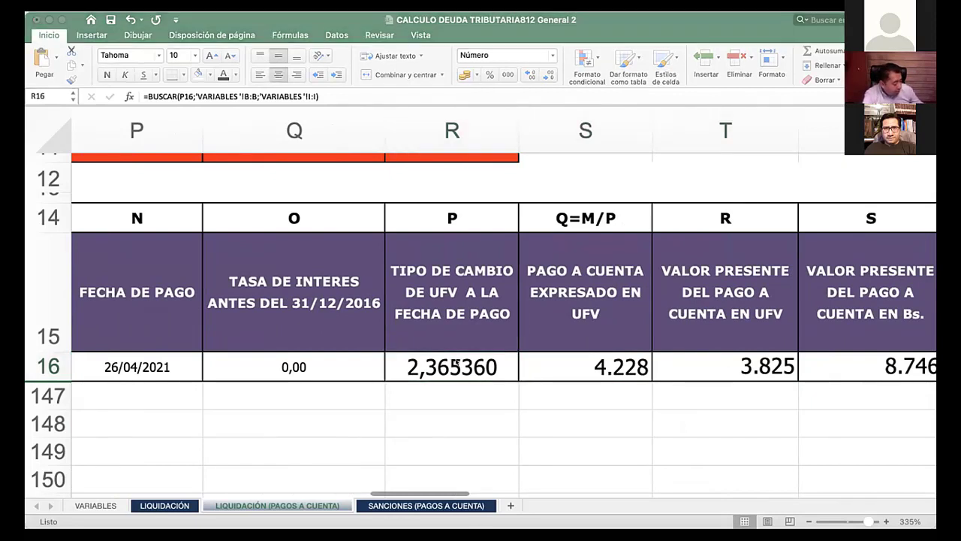
Review row 16 between n3 and the payment-date UFV rate, and examine the PAGO A CUENTA EXPRESADO EN UFV formula
left_click(455, 359)
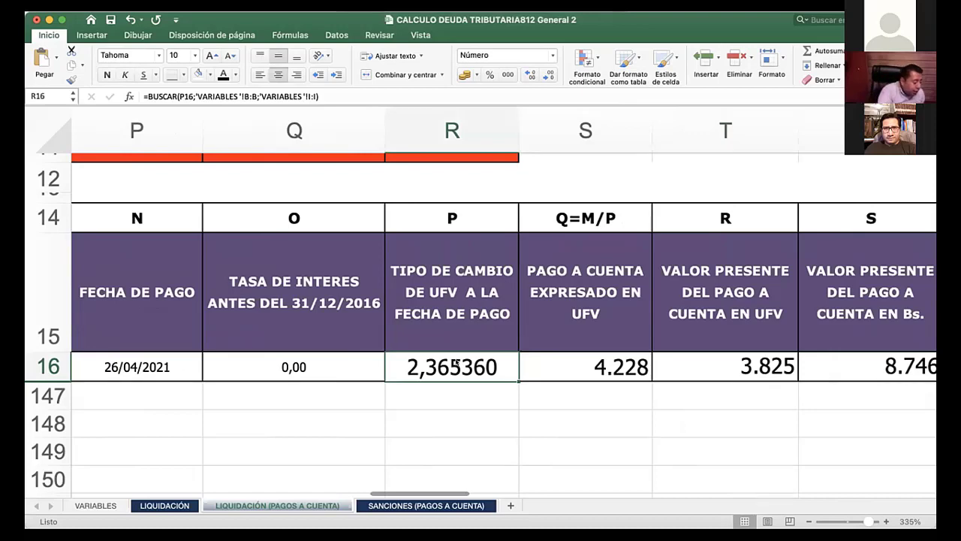
key("Left")
key("Left")
key("Left")
key("Left")
key("Left")
key("Right")
key("Right")
key("Right")
key("Right")
key("Right")
key("Right")
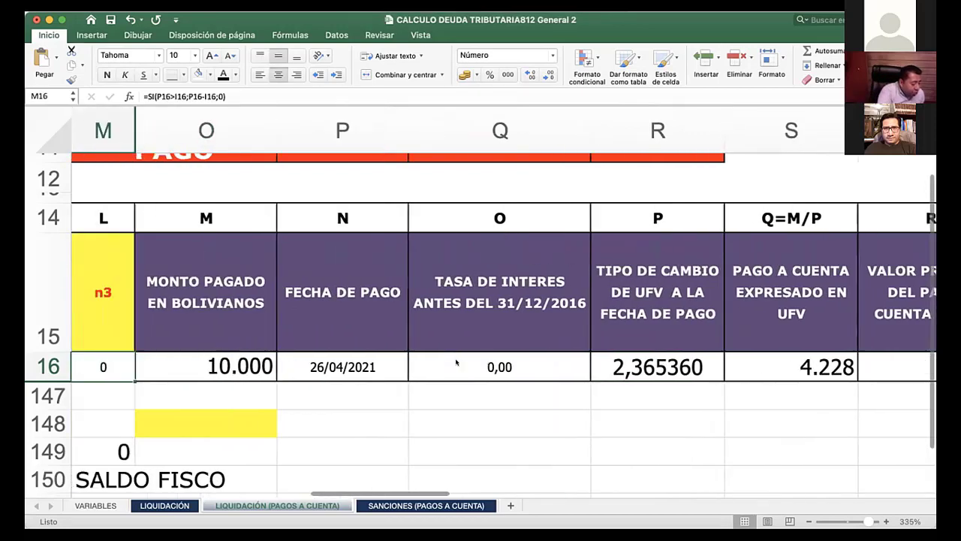
key("Left")
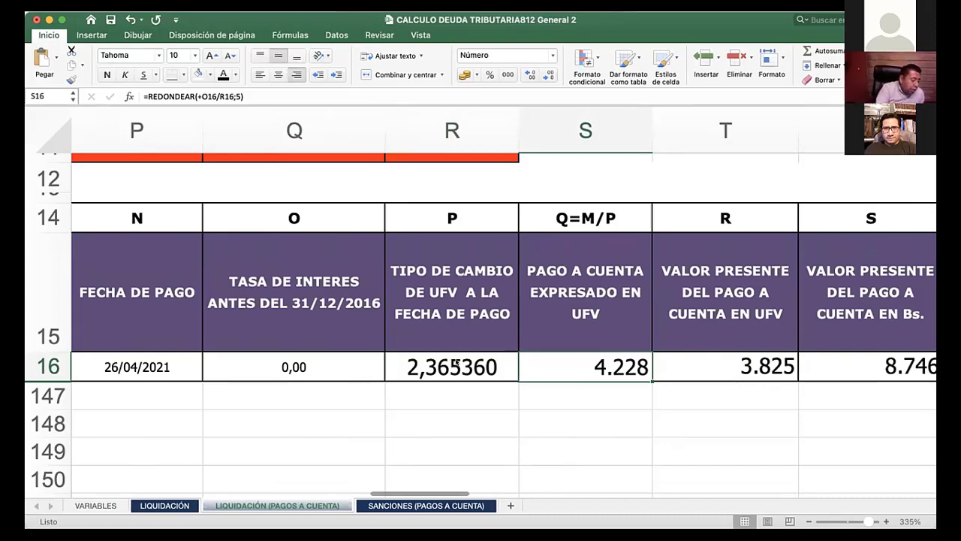
Examine the formula for VALOR PRESENTE DEL PAGO A CUENTA EN UFV and compare it with the omitted I.V.A. in UFV in row 16
key("Right")
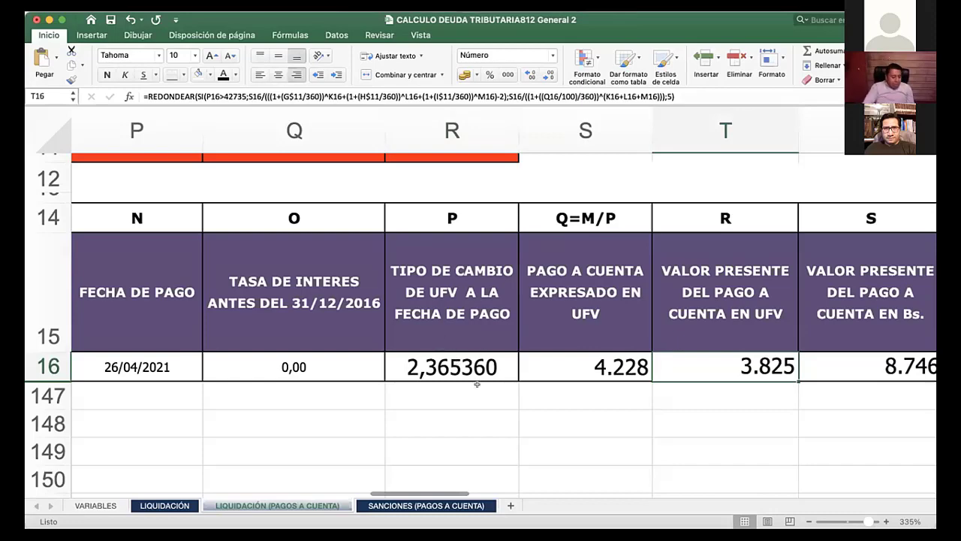
scroll(477, 384, "left", 3)
scroll(477, 384, "left", 10)
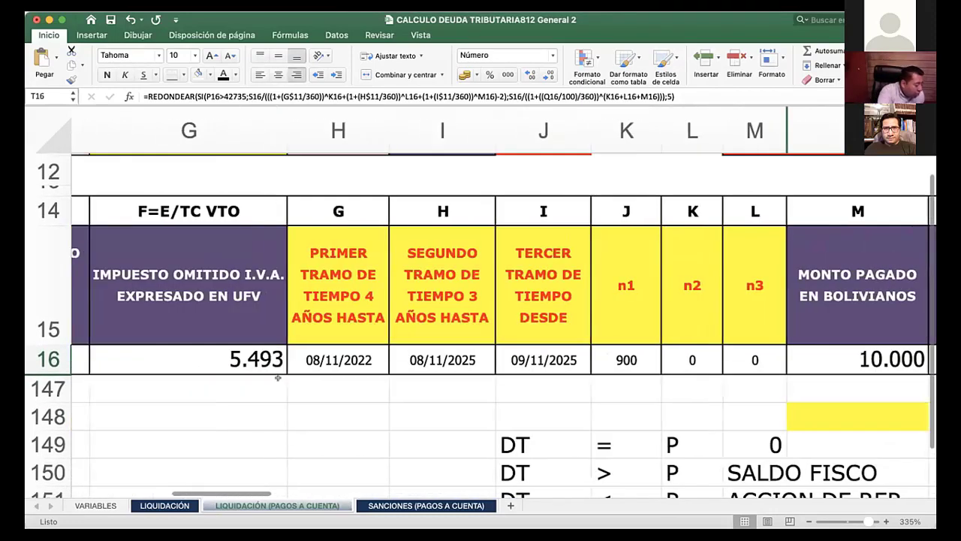
left_click(274, 351)
scroll(274, 353, "right", 10)
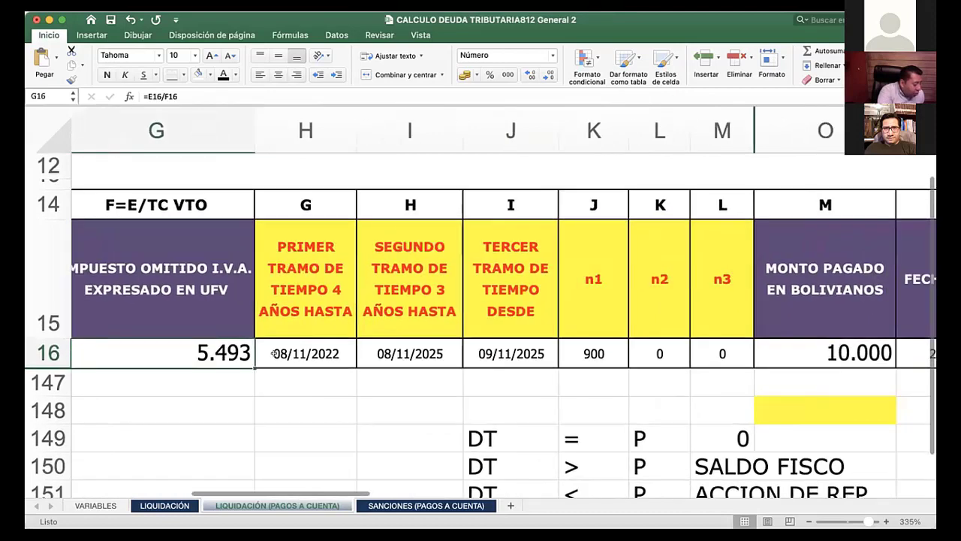
left_click(348, 346)
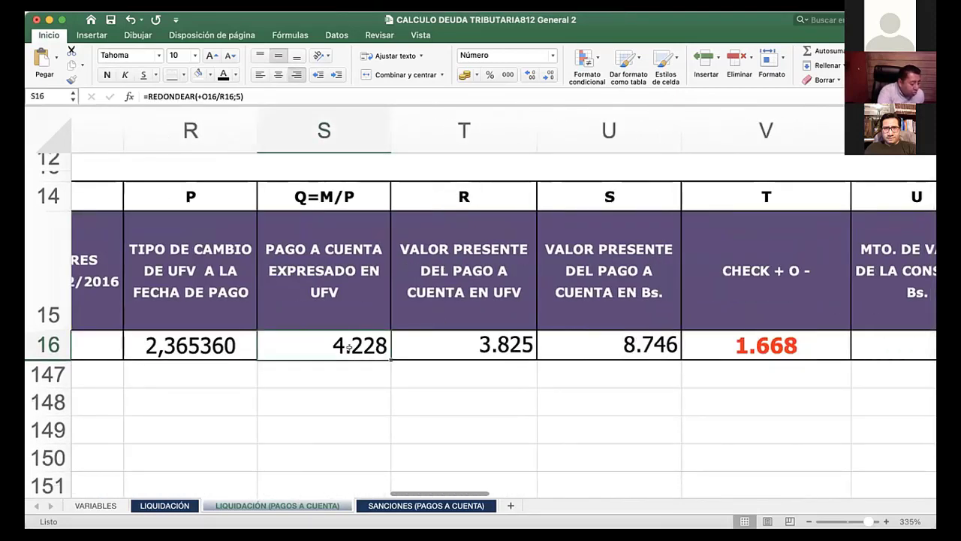
left_click(425, 374)
left_click(425, 326)
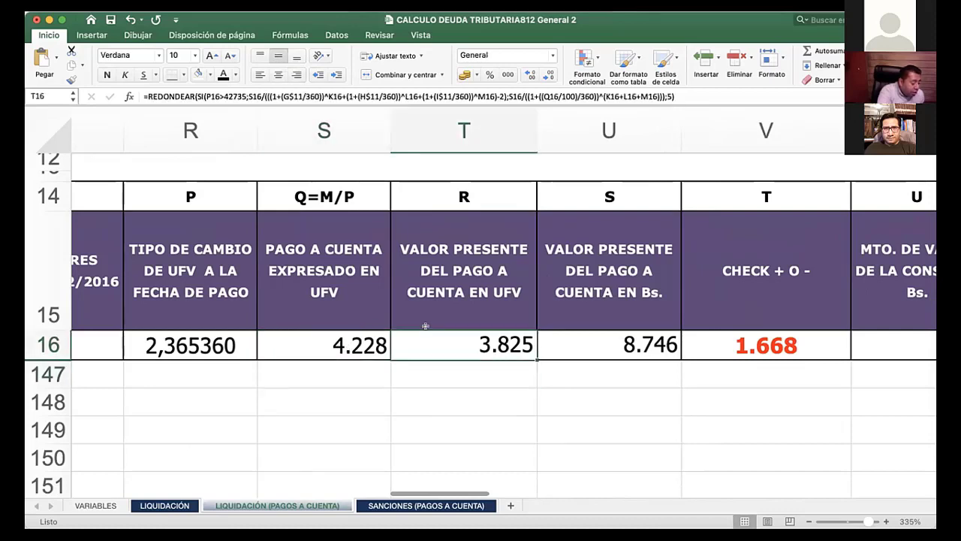
Inspect the SALDO A FAVOR DEL FISCO formulas in UFV and in BS for row 16
scroll(541, 324, "right", 4)
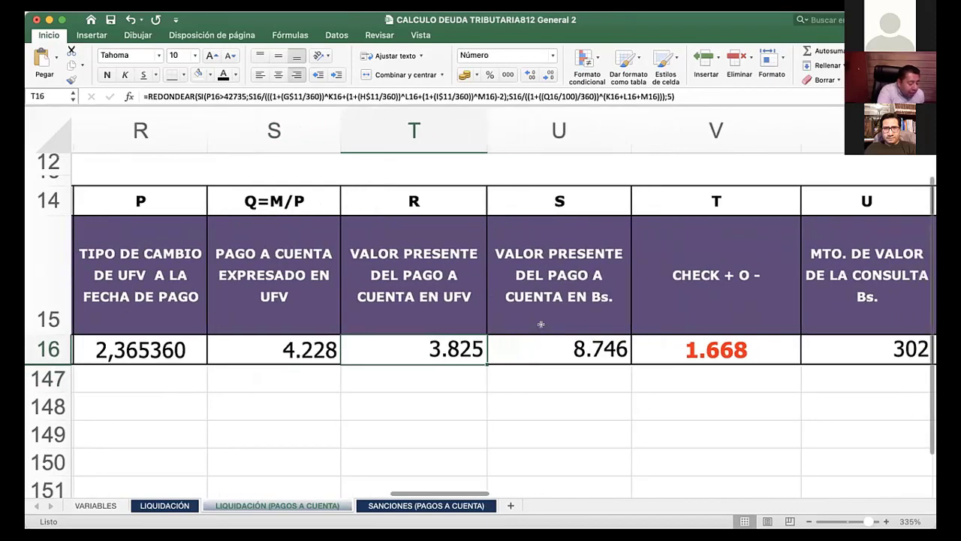
scroll(541, 324, "right", 1)
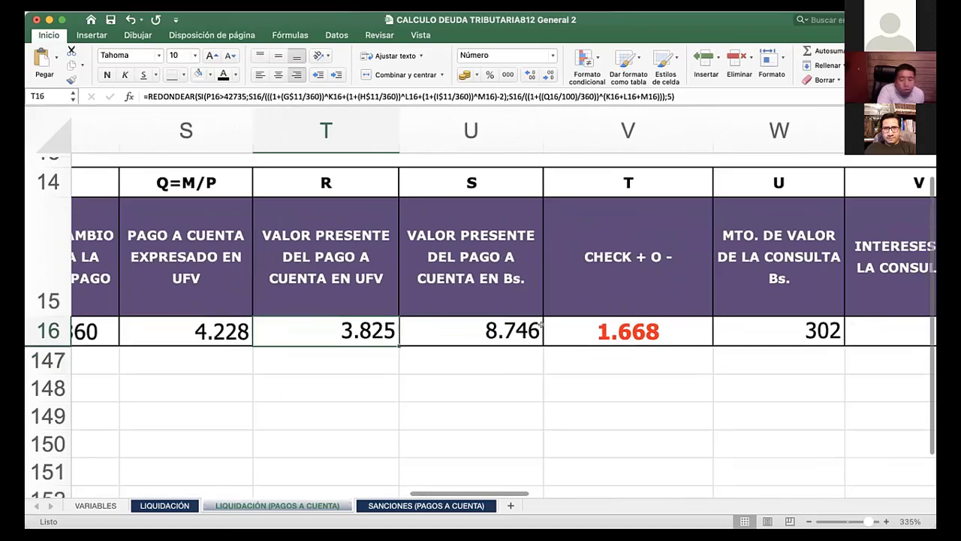
scroll(509, 324, "right", 1)
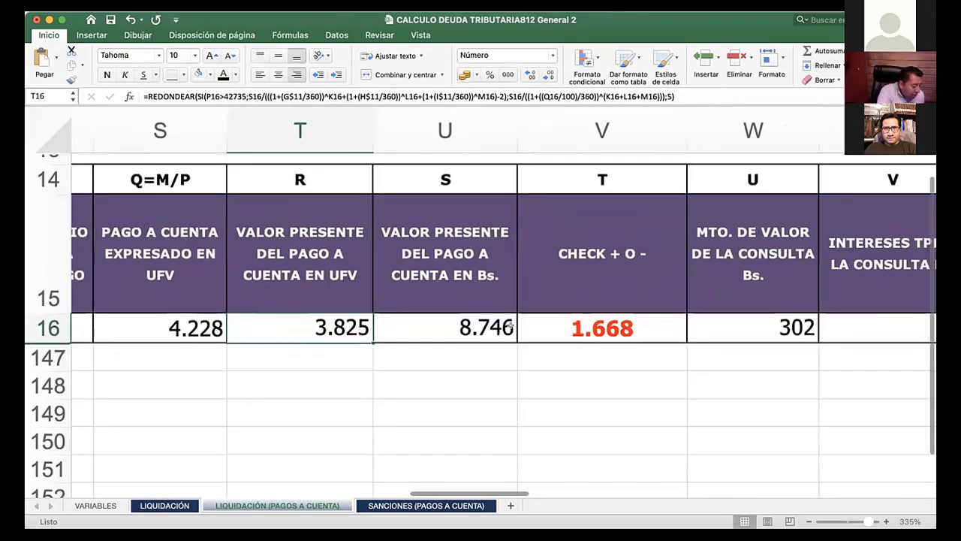
scroll(510, 325, "right", 3)
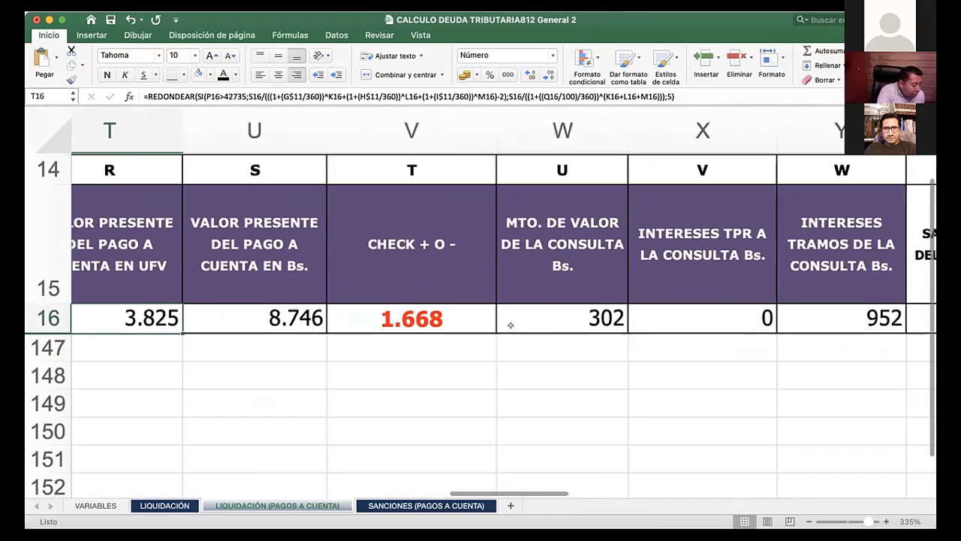
scroll(511, 324, "right", 5)
left_click(846, 302)
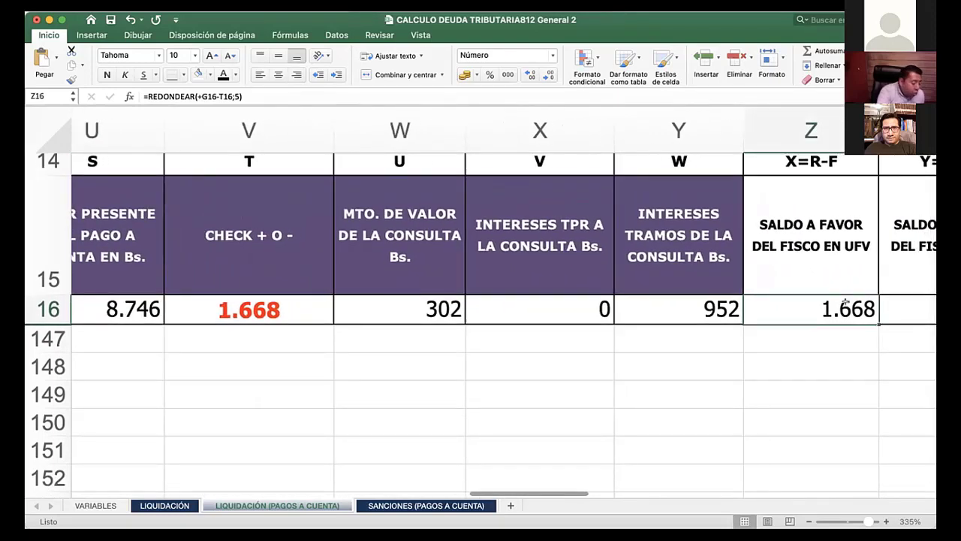
key("Right")
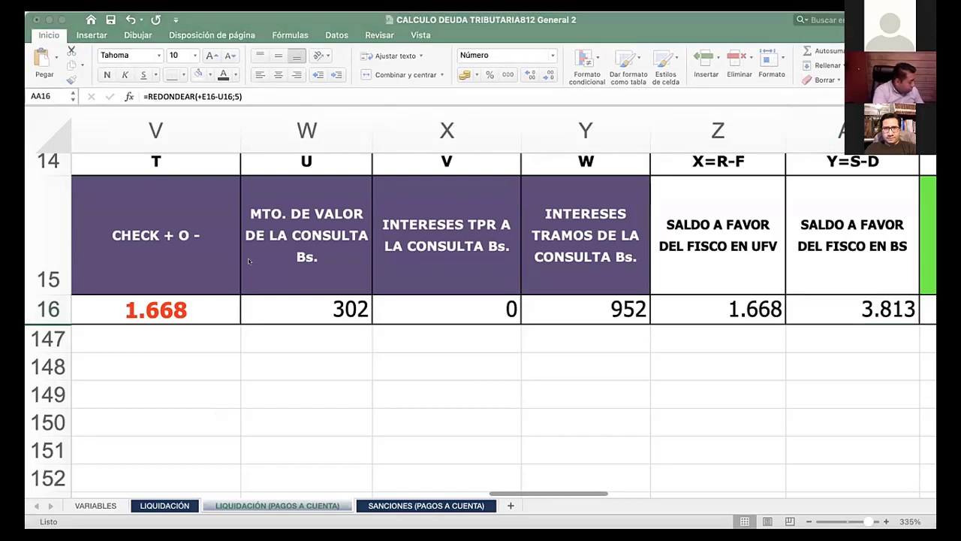
left_click(755, 308)
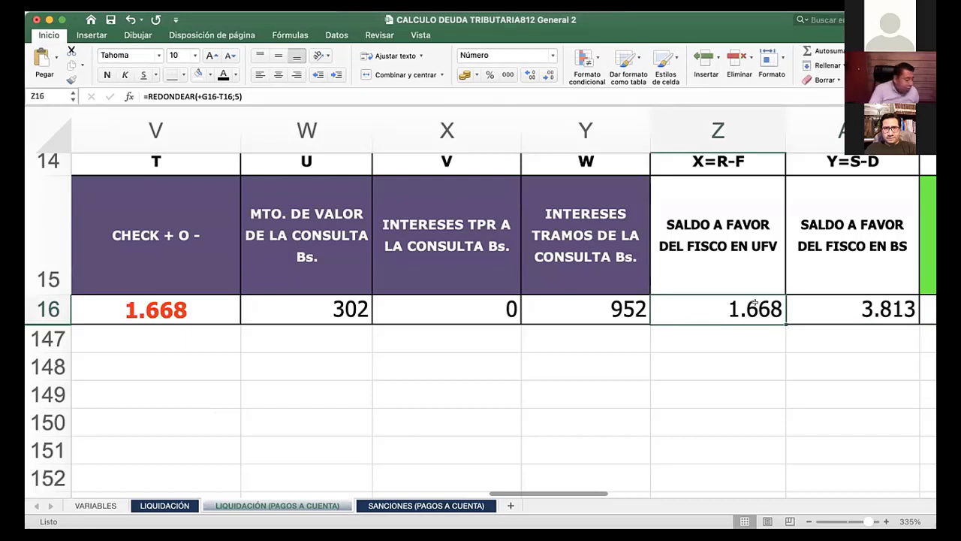
Inspect row 16's formulas for MTO. DE VALOR DE LA CONSULTA and INTERESES TRAMOS DE LA CONSULTA
left_click(324, 302)
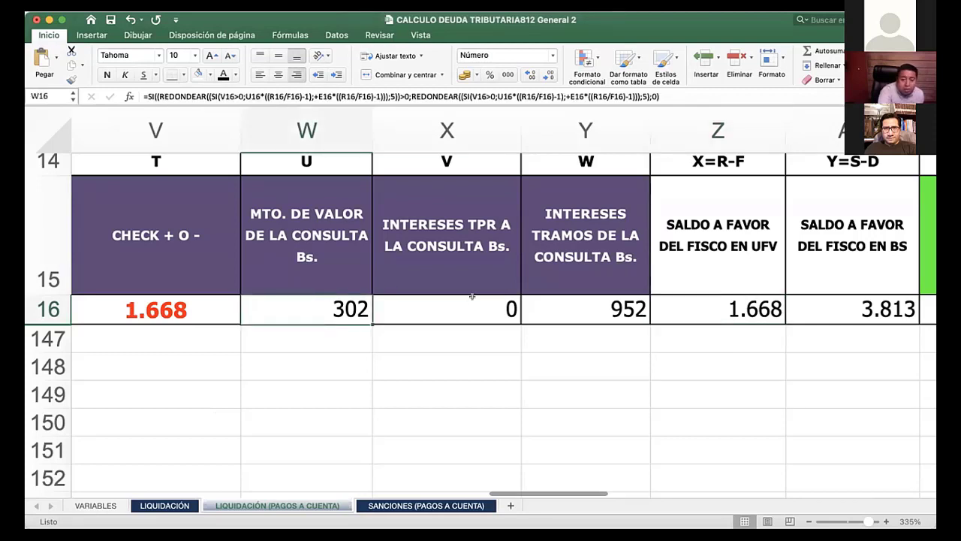
left_click(557, 307)
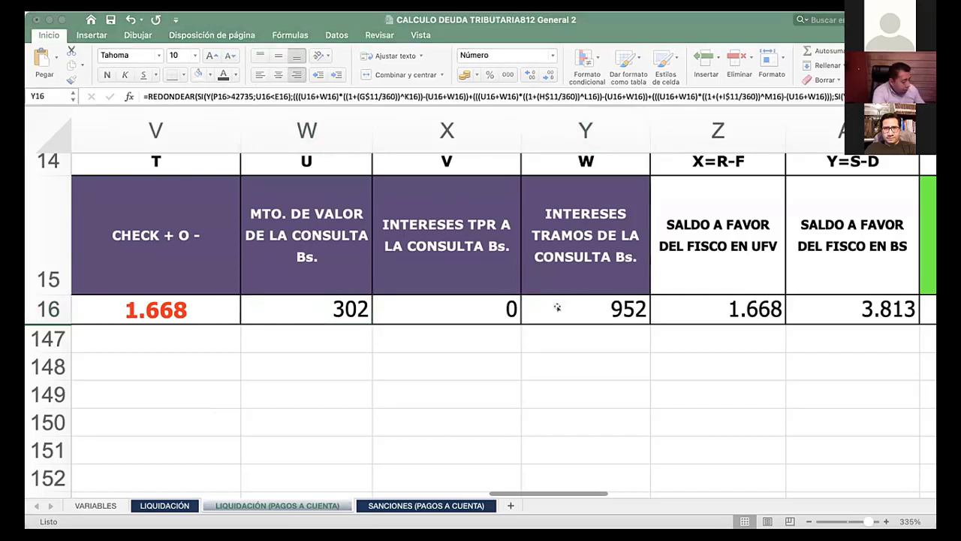
left_click(557, 307)
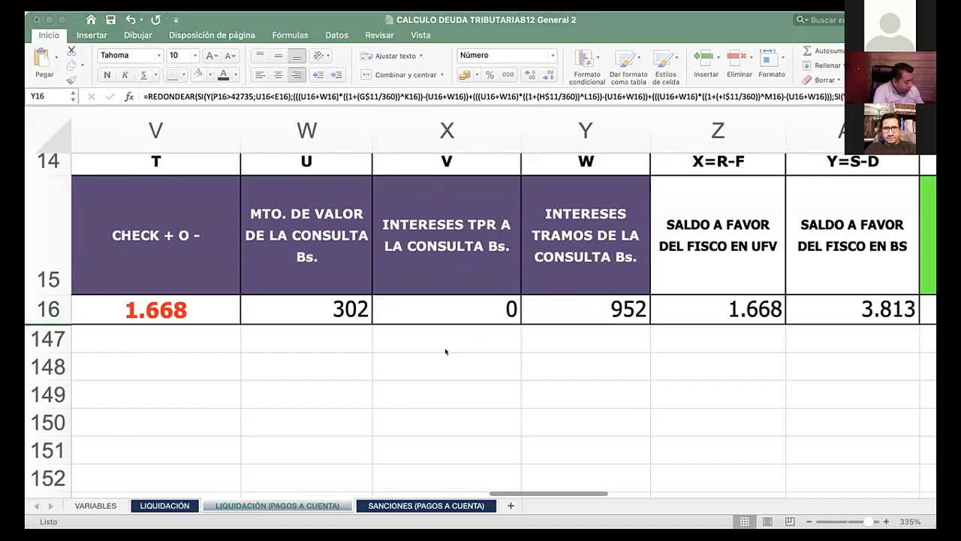
key("Escape")
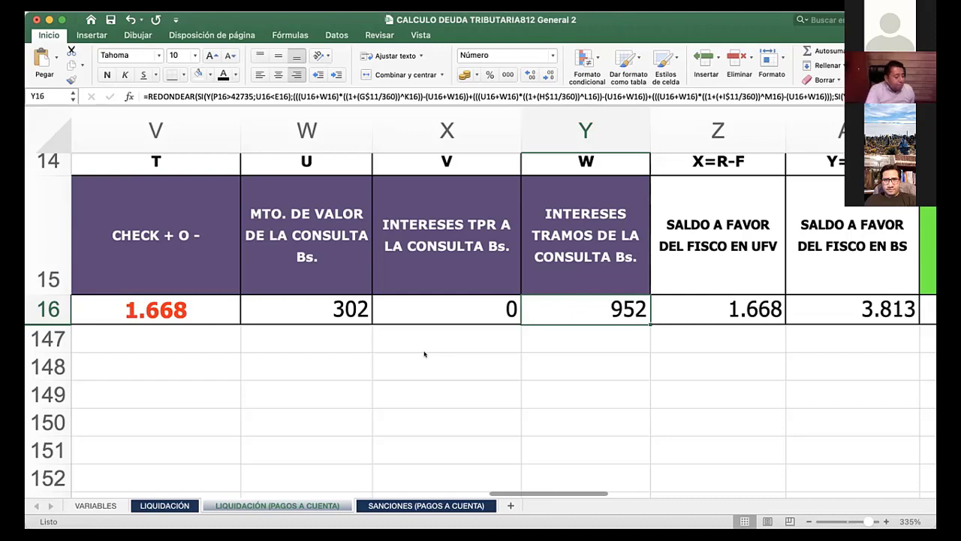
Review the whole liquidation row at a smaller scale and select the FECHA DE CALCULO date above the table
scroll(424, 353, "up", 3)
scroll(424, 354, "left", 2)
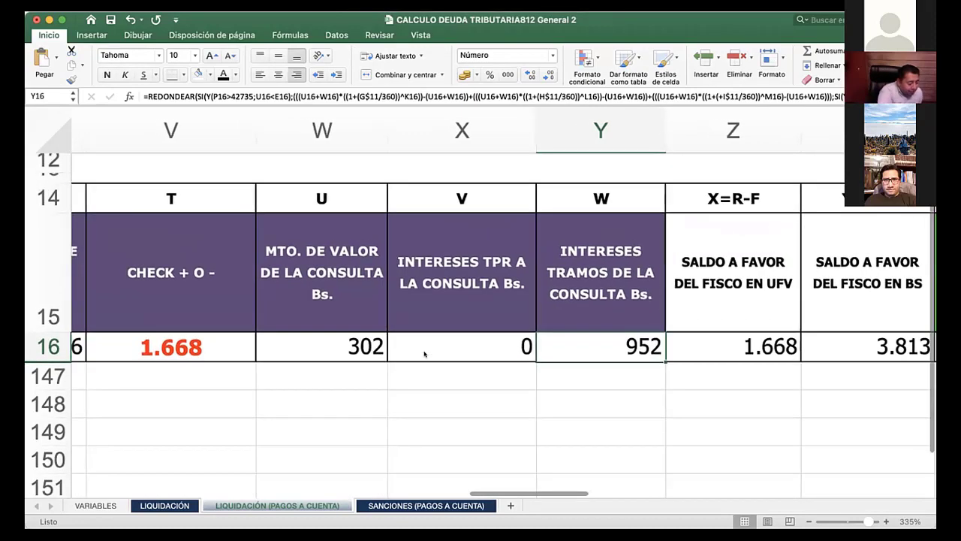
scroll(424, 354, "left", 2)
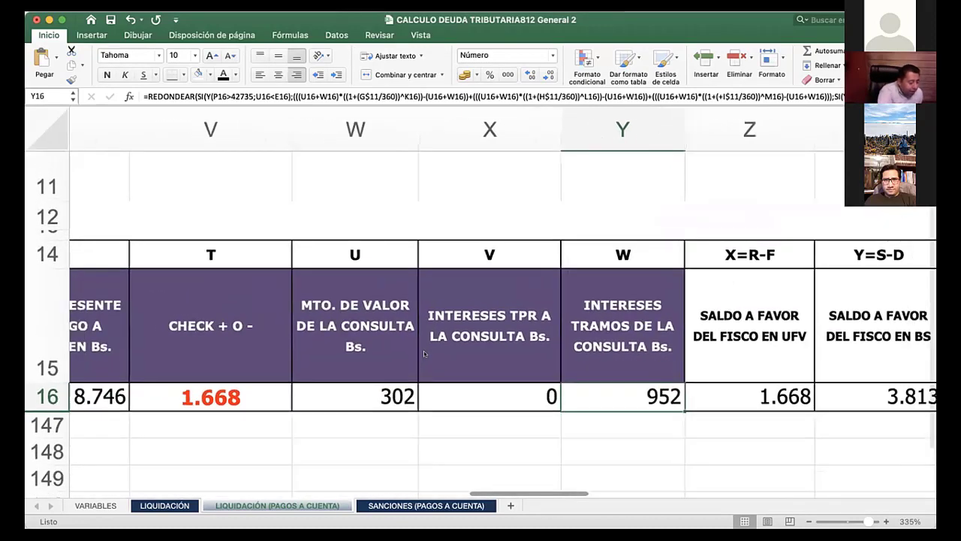
scroll(425, 354, "down", 5)
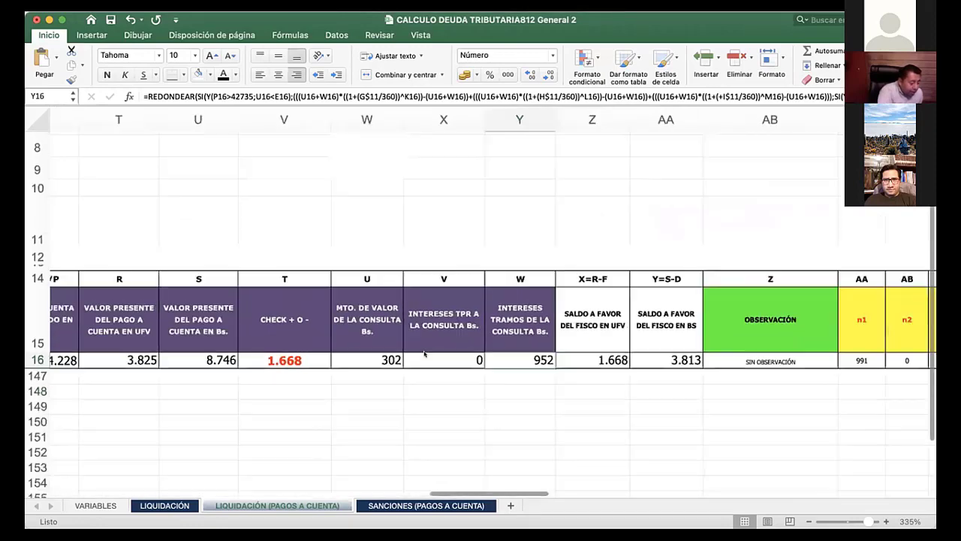
scroll(424, 354, "up", 5)
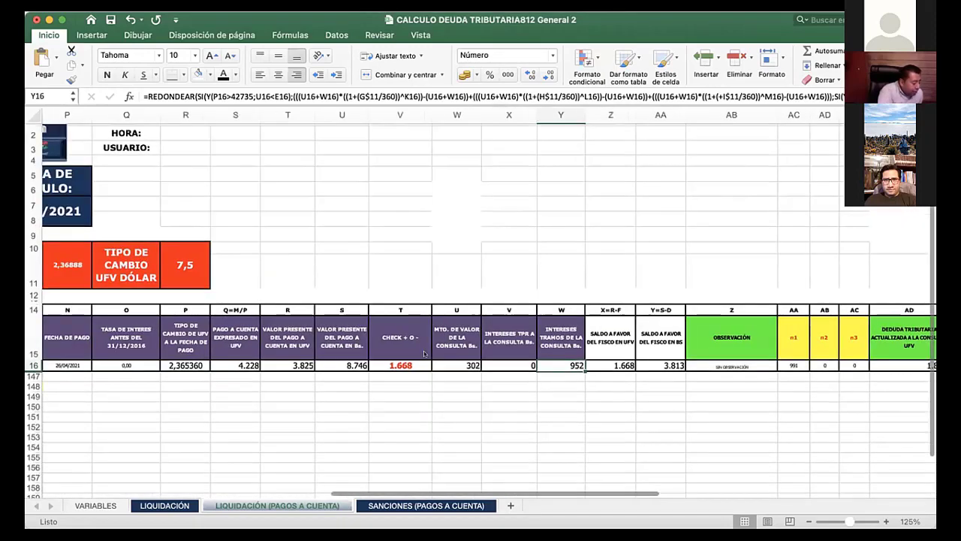
scroll(376, 203, "left", 6)
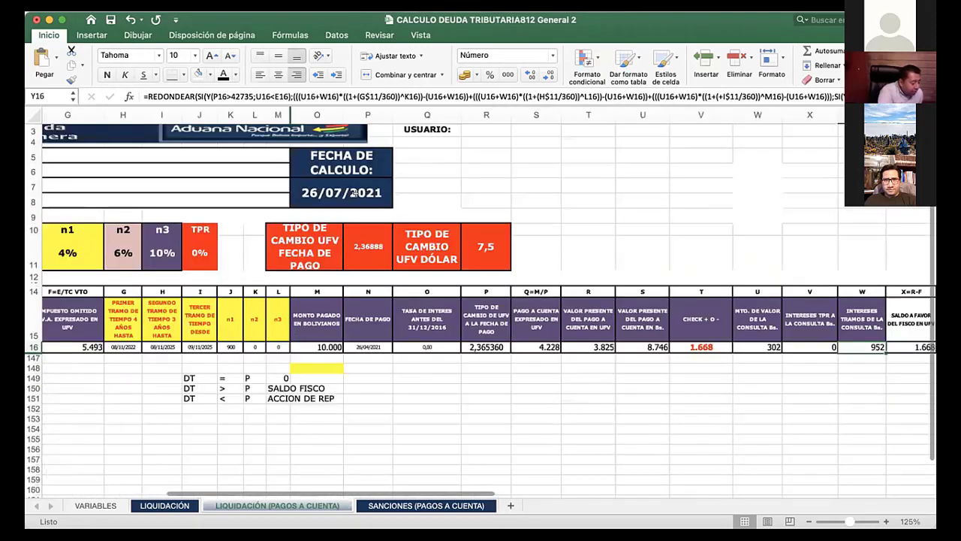
left_click(353, 193)
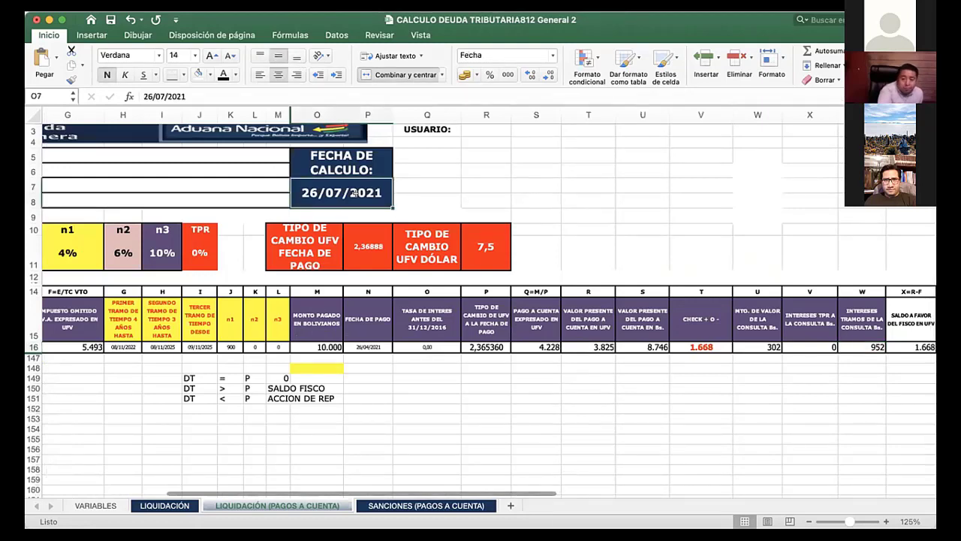
scroll(356, 194, "left", 1)
scroll(356, 194, "left", 1)
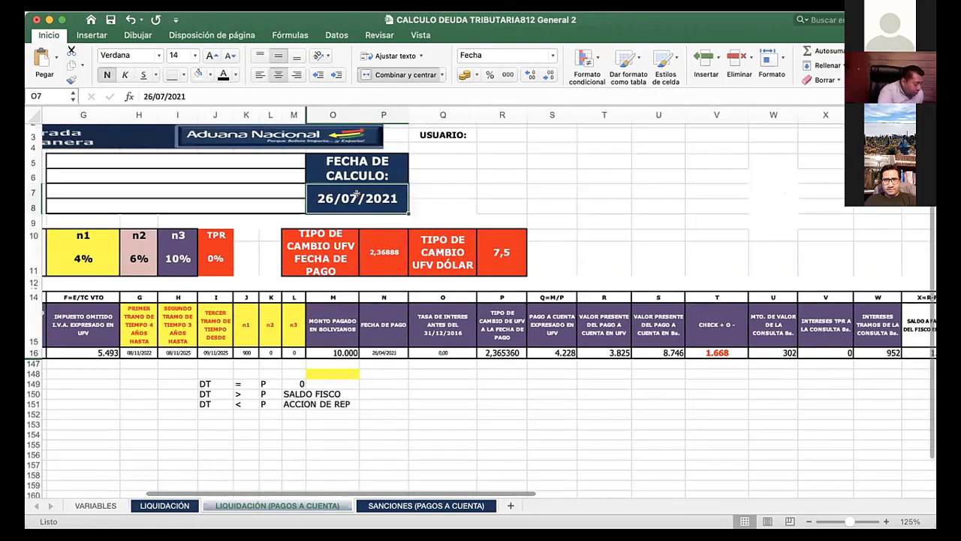
scroll(356, 194, "up", 1)
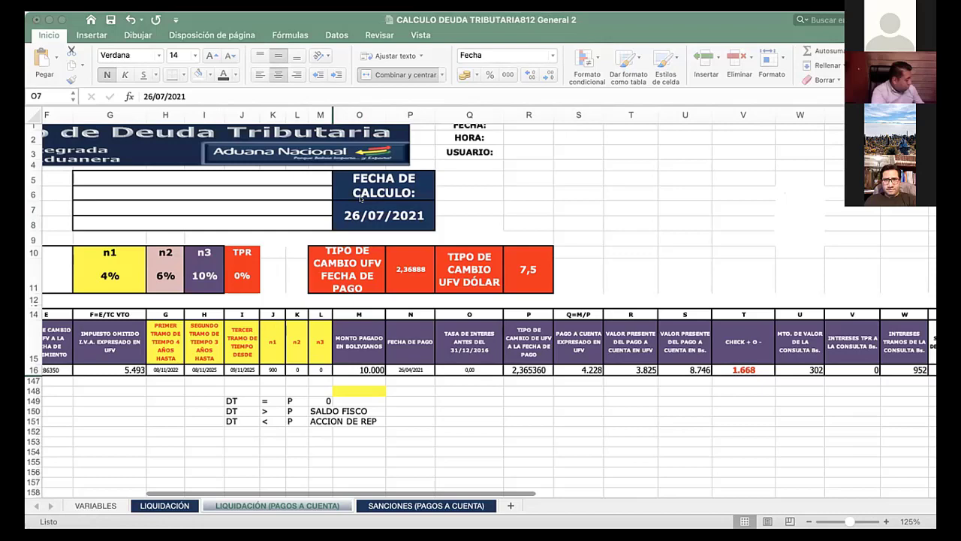
left_click(362, 197)
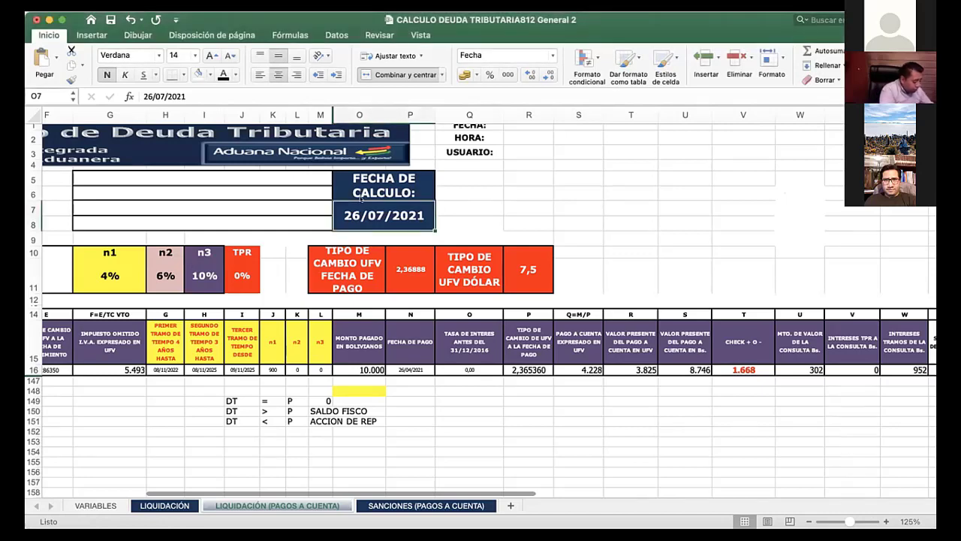
Set the FECHA DE CALCULO above the table to 26/04/2021, the same date as the payment
type("26-4-2021")
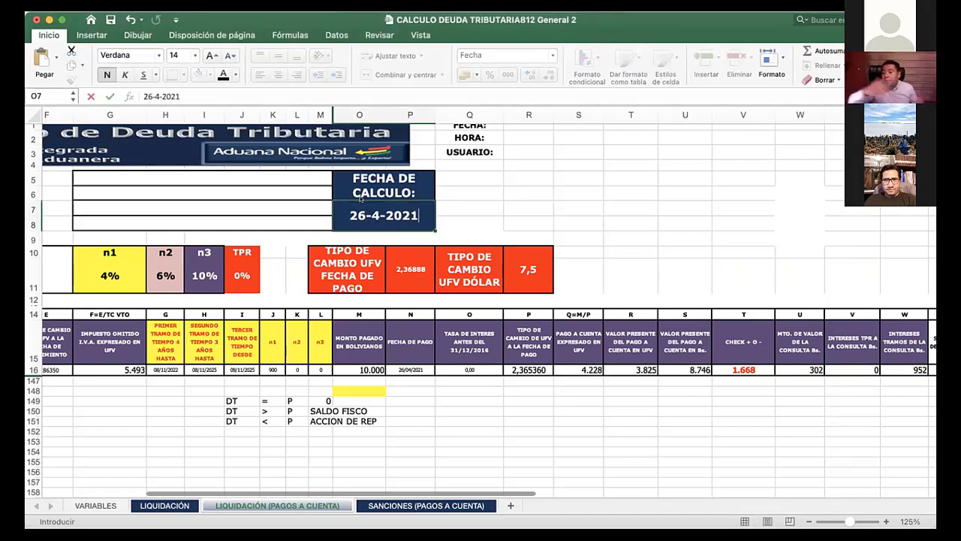
key("Return")
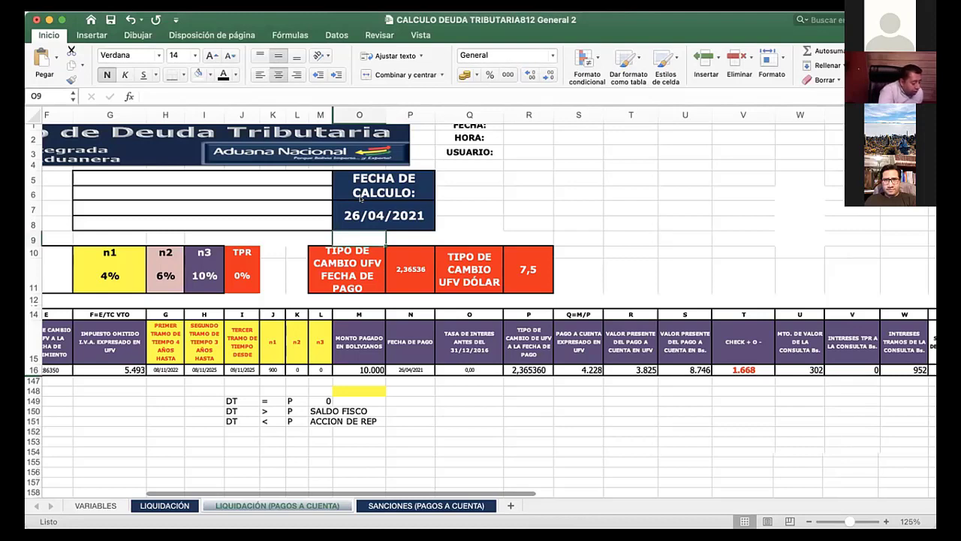
Inspect row 16's formulas for SALDO A FAVOR DEL FISCO EN BS and OBSERVACIÓN
scroll(361, 197, "right", 5)
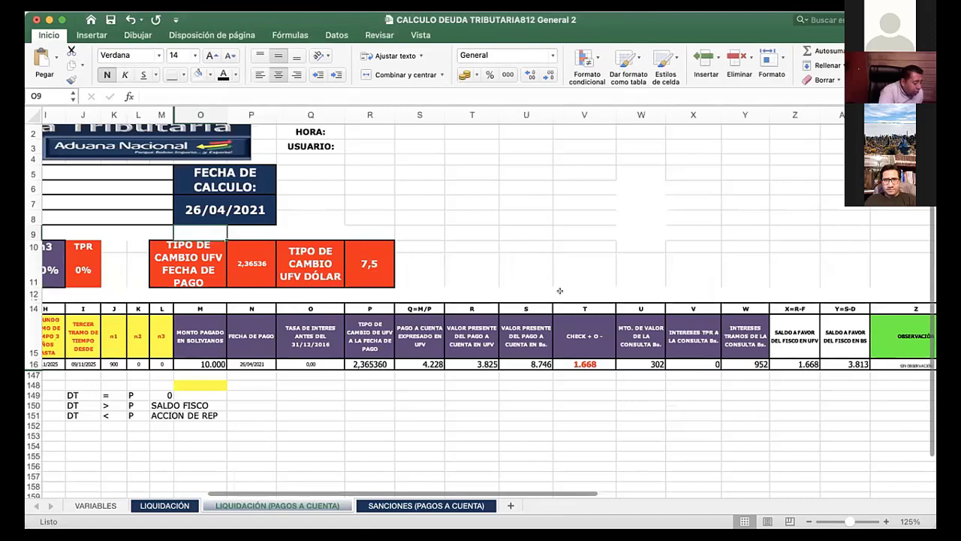
scroll(559, 291, "up", 5)
scroll(496, 356, "left", 1)
left_click(496, 356)
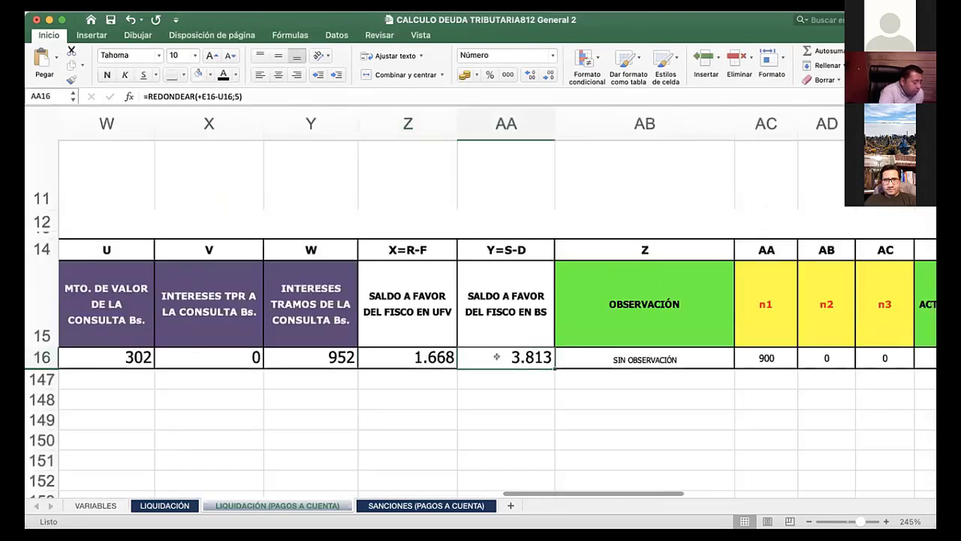
scroll(497, 357, "down", 1)
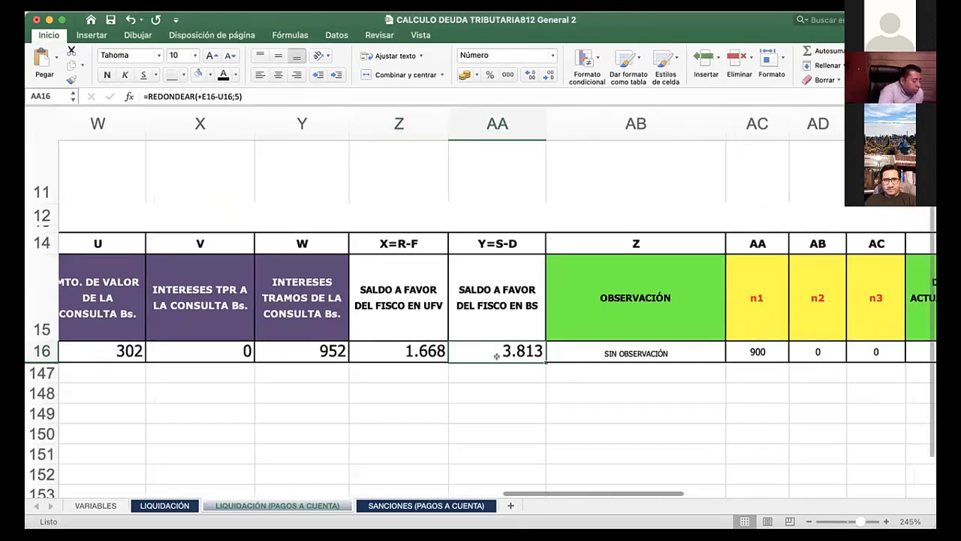
scroll(497, 357, "right", 2)
left_click(518, 353)
scroll(525, 351, "right", 2)
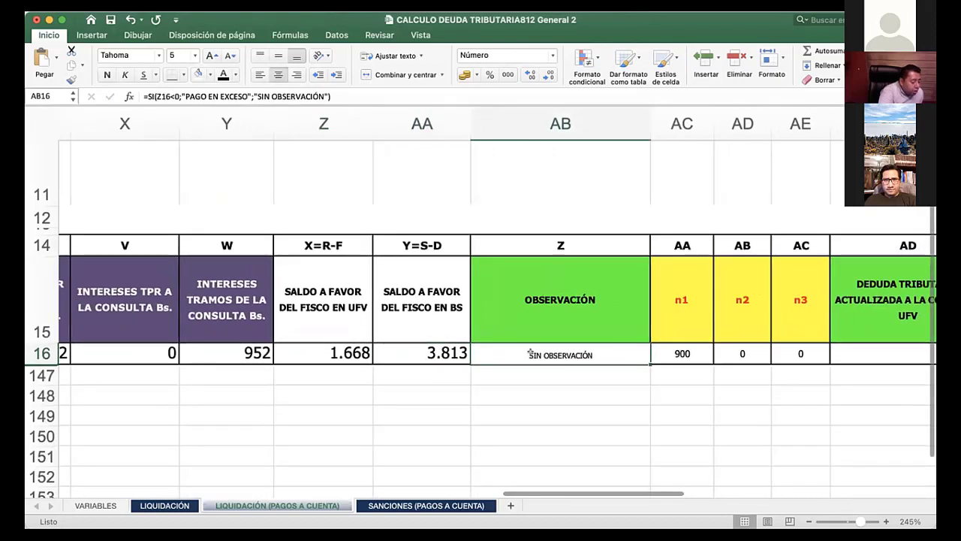
scroll(530, 352, "right", 1)
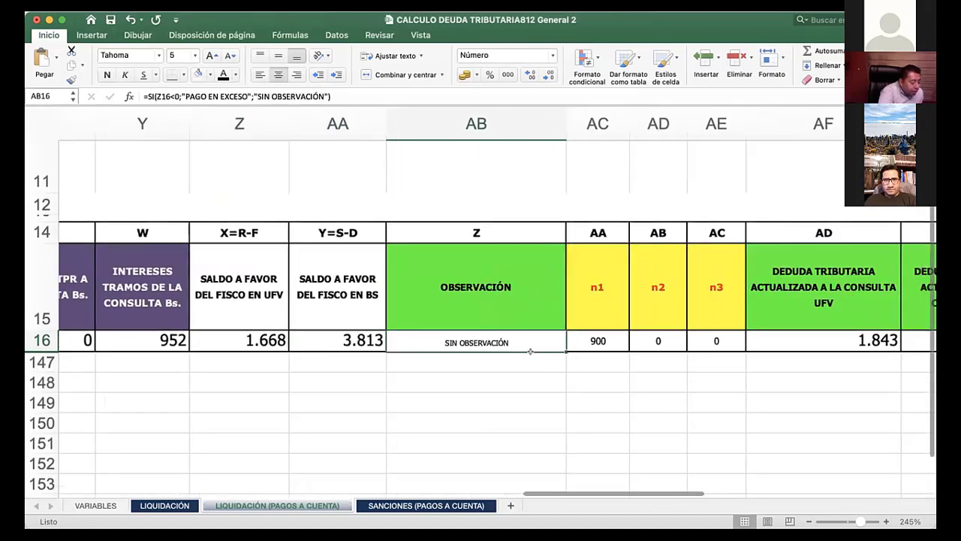
Examine row 16's updated tax debt formulas in UFV and in Bs., checking them against the SALDO A FAVOR DEL FISCO EN UFV
scroll(530, 351, "right", 5)
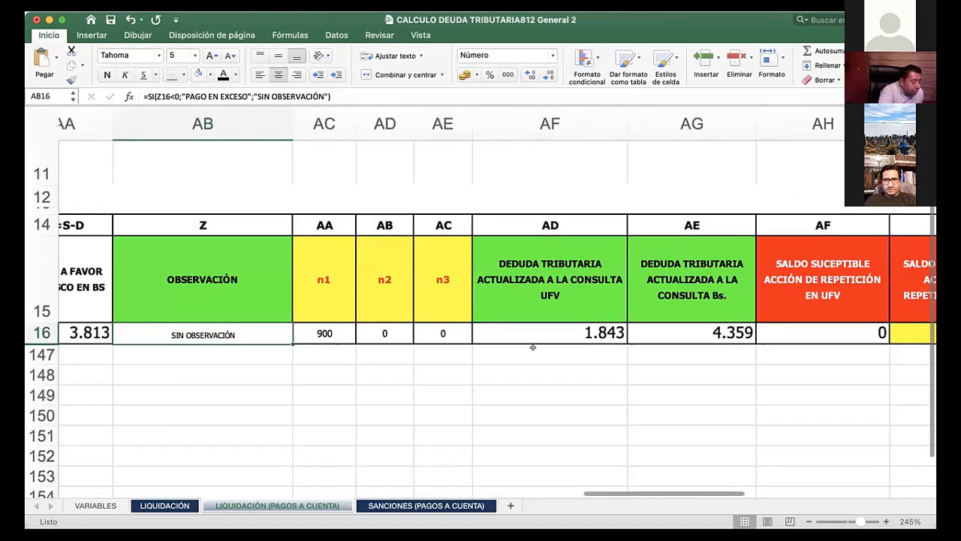
left_click(551, 335)
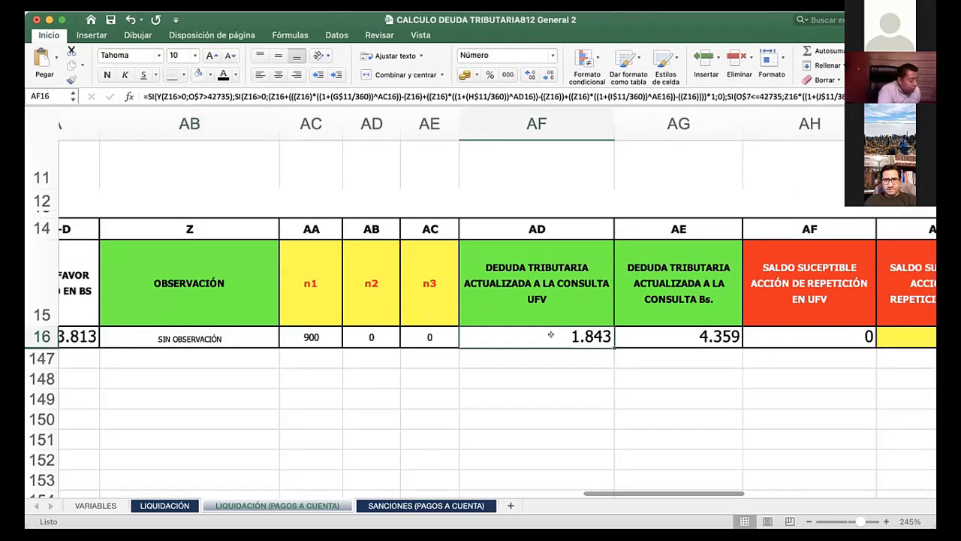
scroll(550, 335, "left", 8)
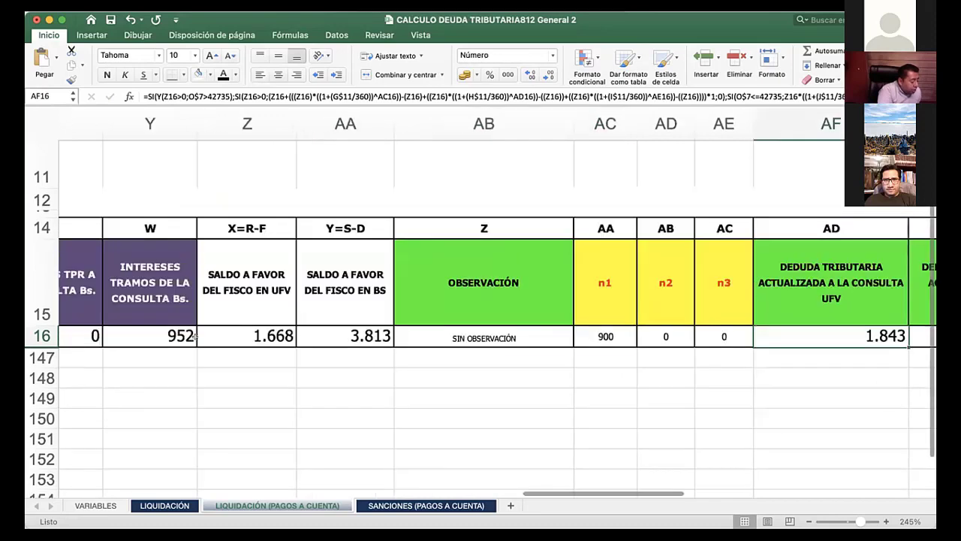
left_click(235, 336)
scroll(346, 336, "left", 1)
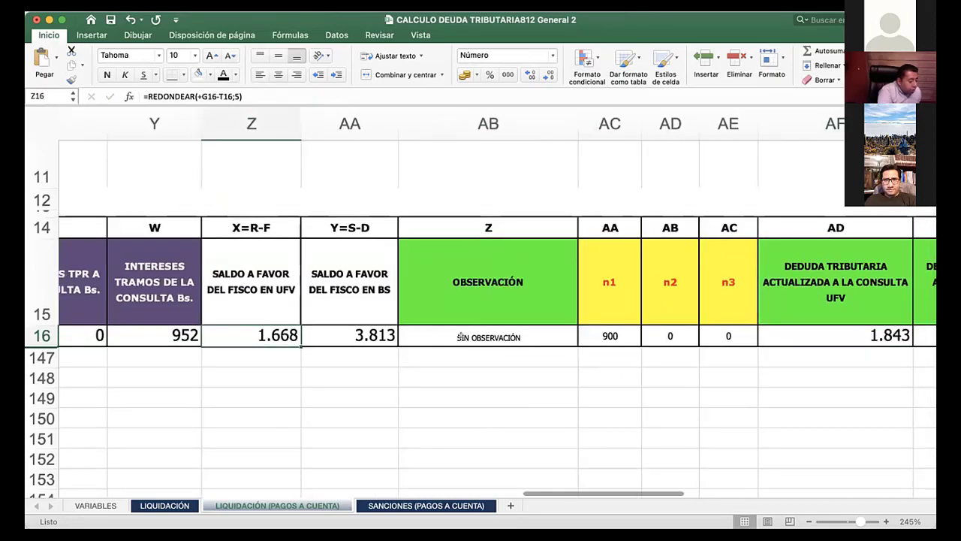
scroll(460, 337, "right", 5)
left_click(676, 332)
left_click(760, 326)
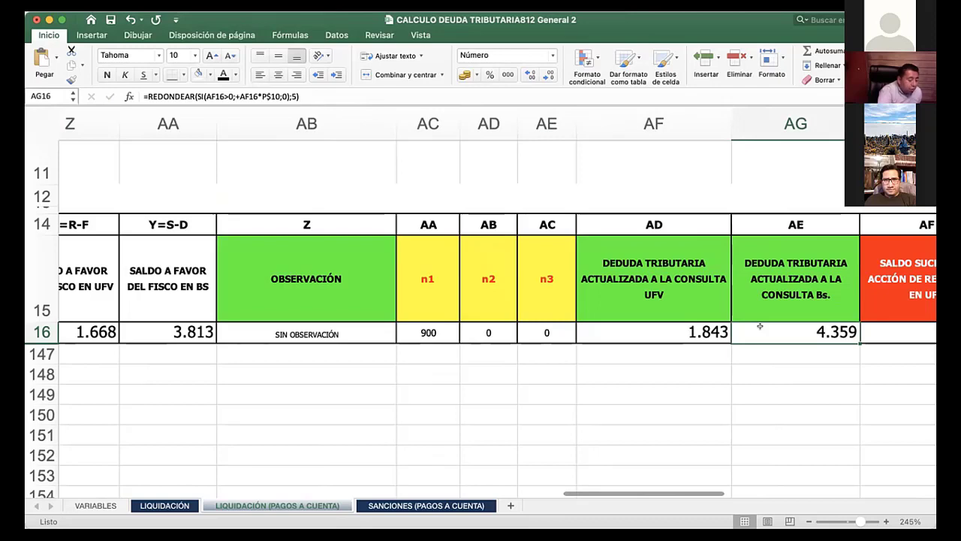
Review the SALDO SUCEPTIBLE ACCIÓN DE REPETICIÓN columns in UFV and in Bs. at the end of the liquidation table
scroll(760, 326, "right", 1)
scroll(761, 326, "right", 5)
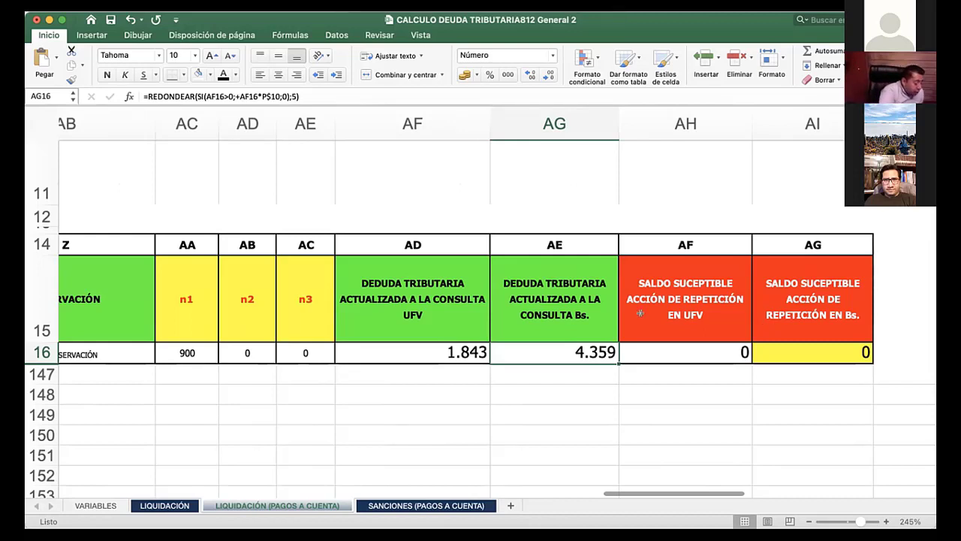
left_click(516, 386)
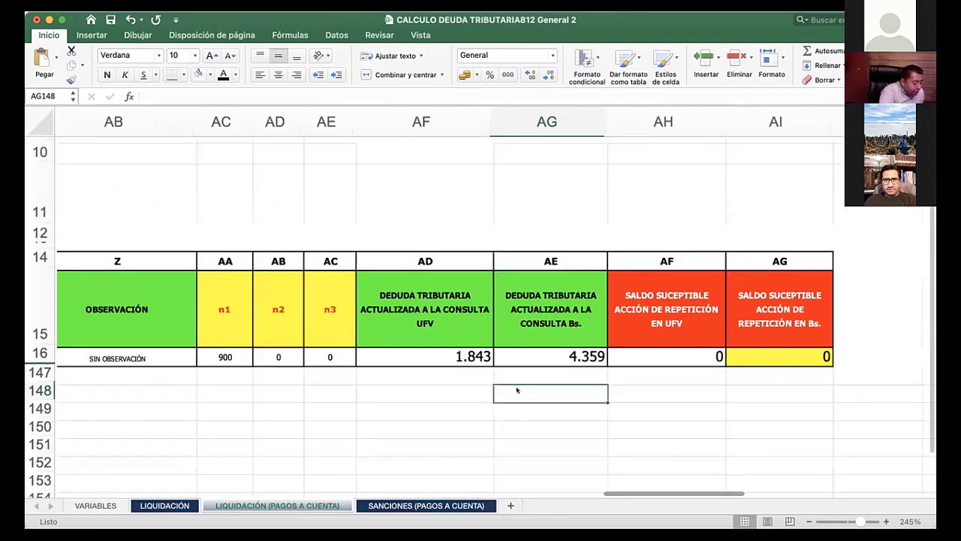
Go back along the liquidation row and select the first DT entry of the DT versus P comparison notes below the table
scroll(516, 390, "down", 3)
scroll(517, 390, "left", 5)
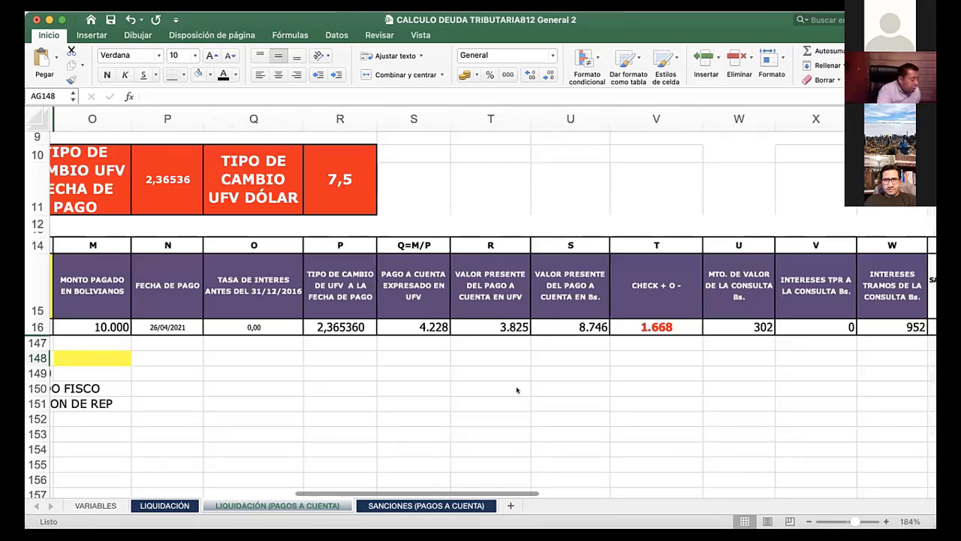
scroll(517, 390, "left", 1)
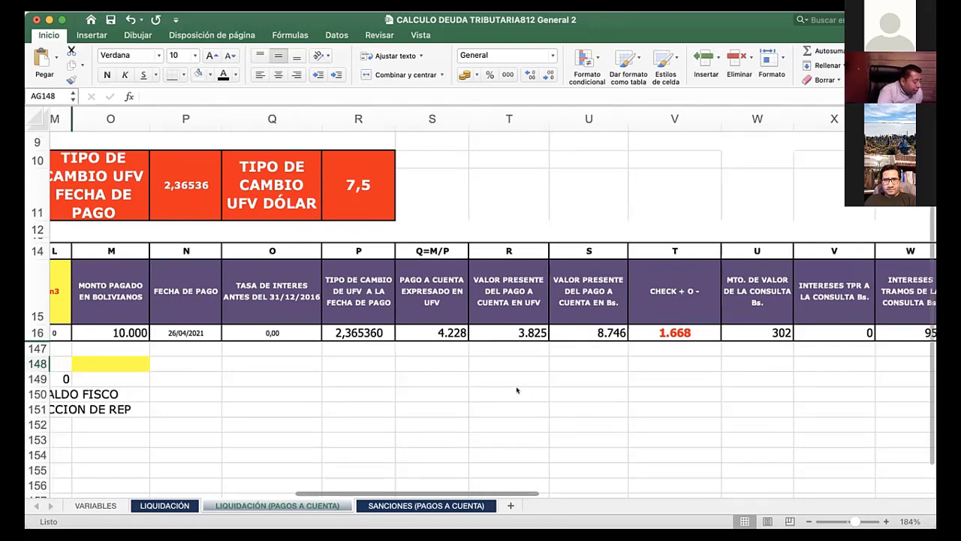
scroll(517, 390, "left", 5)
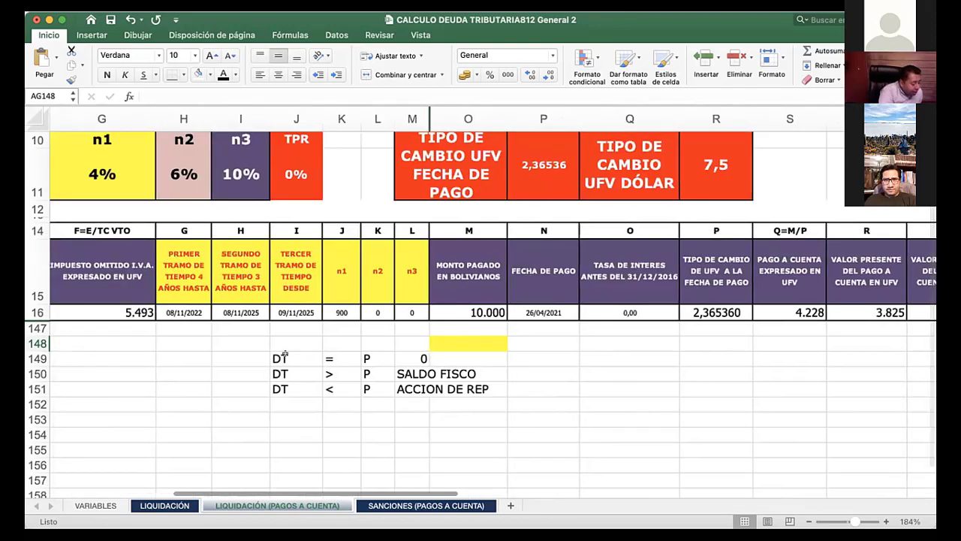
left_click(284, 358)
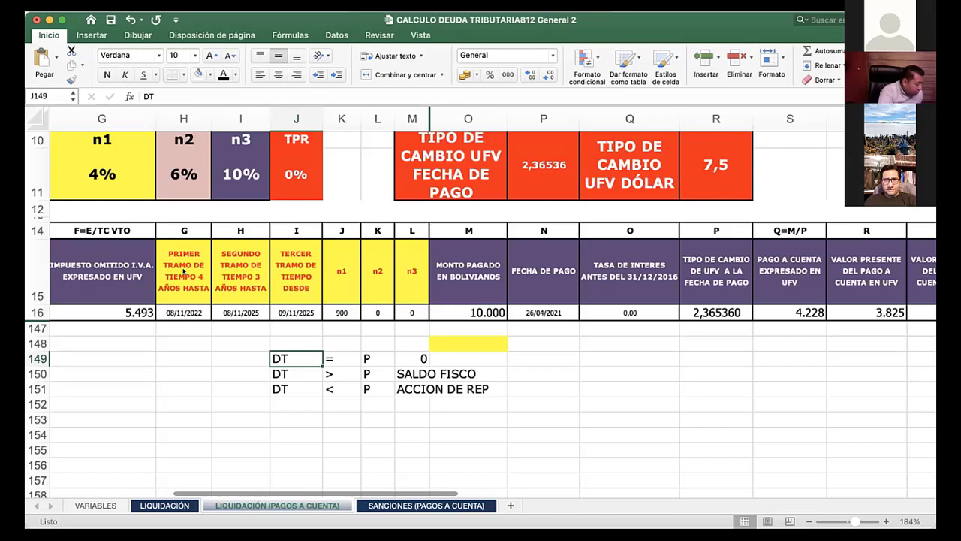
Switch to the DEUDA TRIBUTARIA IDEA 2021 presentation in PowerPoint and present slide 21, COMPARACIÓN DE CÁLCULOS
key("super+Tab")
scroll(183, 271, "up", 10)
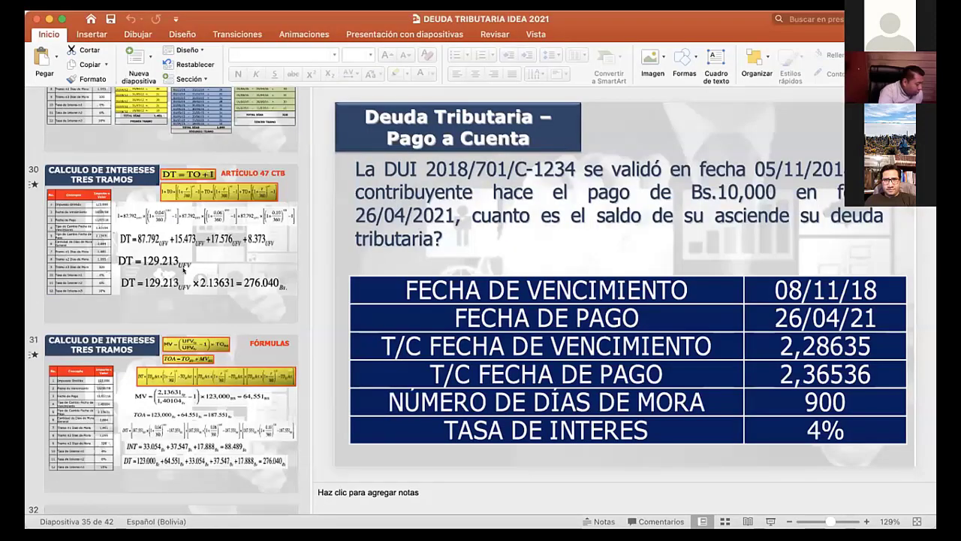
scroll(183, 271, "up", 10)
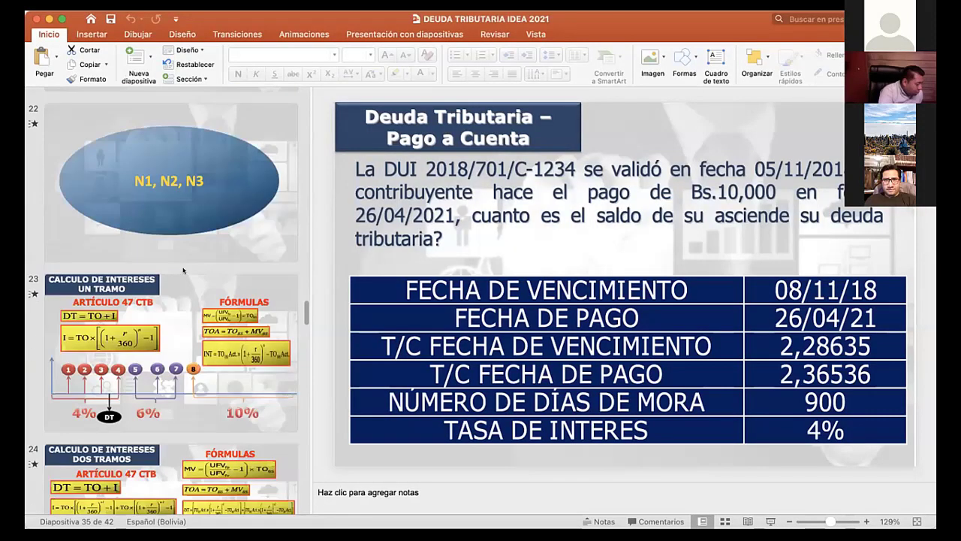
scroll(192, 350, "up", 3)
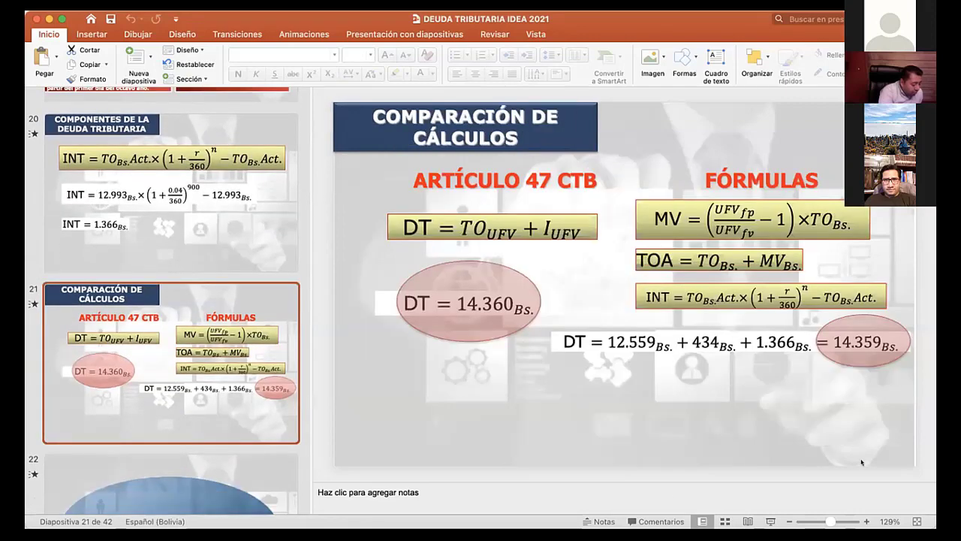
left_click(769, 520)
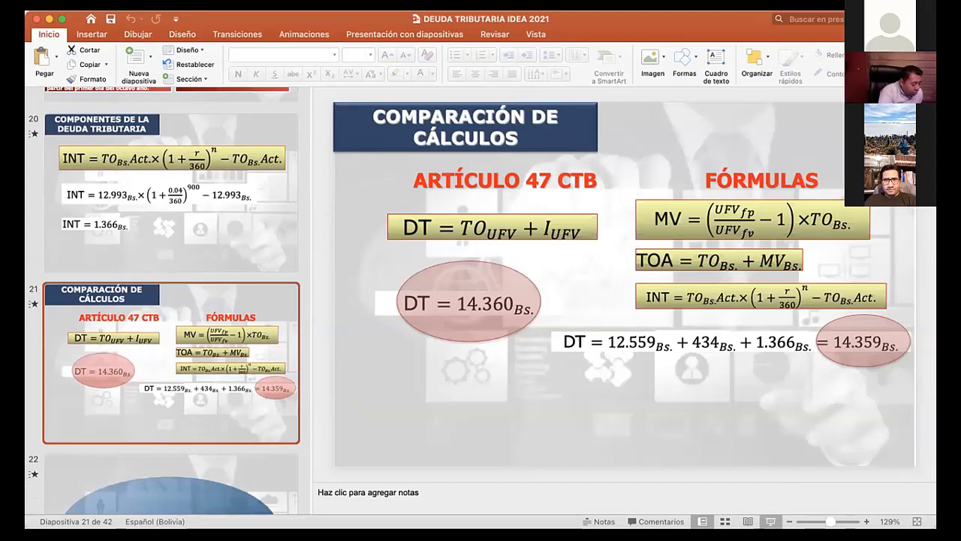
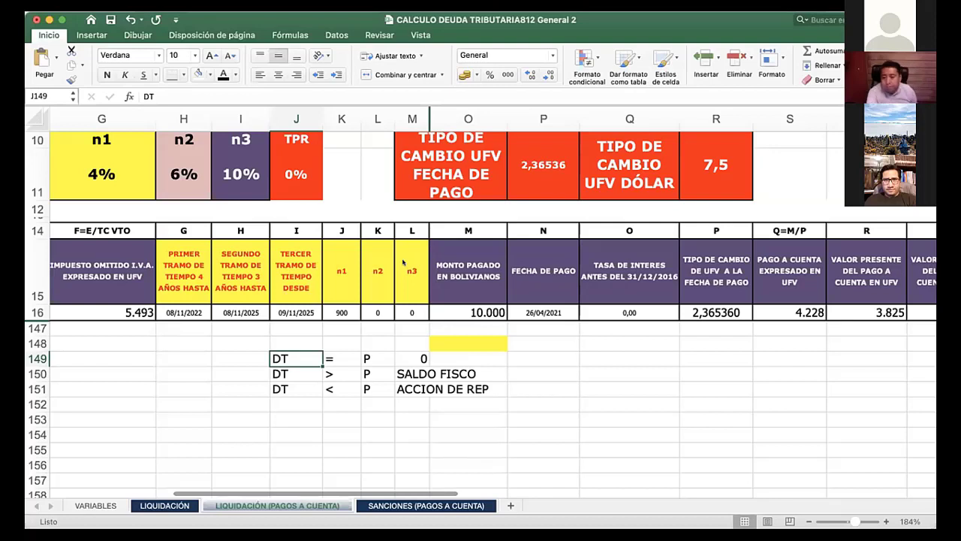
In the Excel liquidation sheet, set row 16's MONTO PAGADO EN BOLIVIANOS to 14359 and reselect that cell
left_click(470, 308)
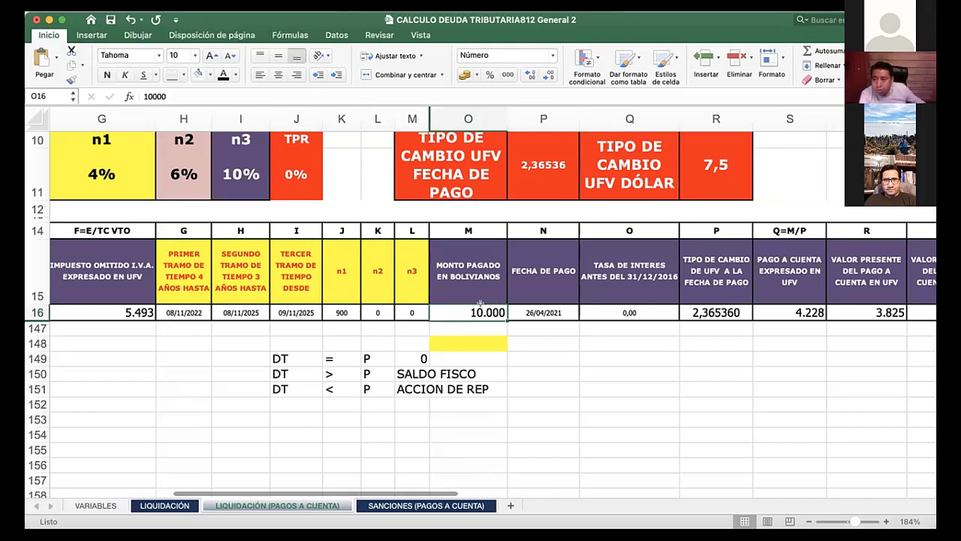
type("1")
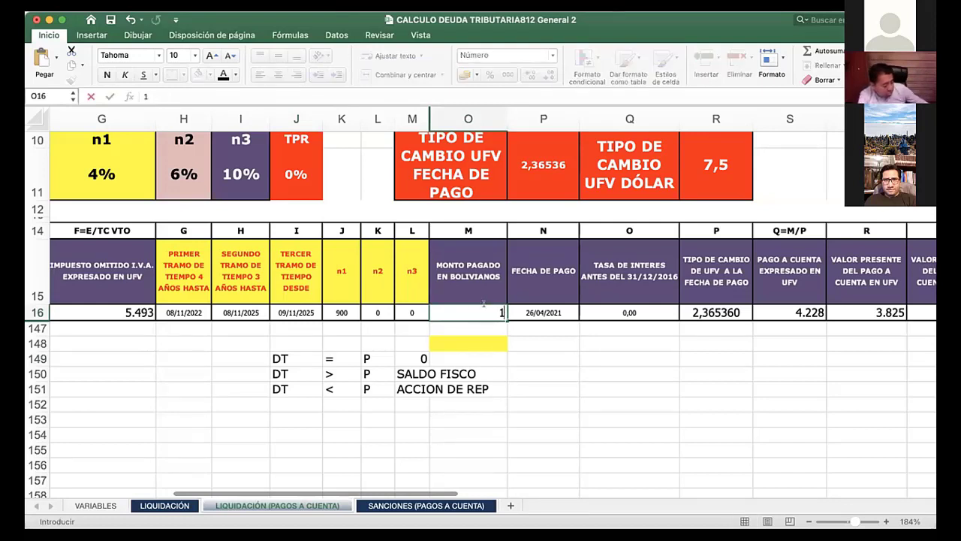
type("4359")
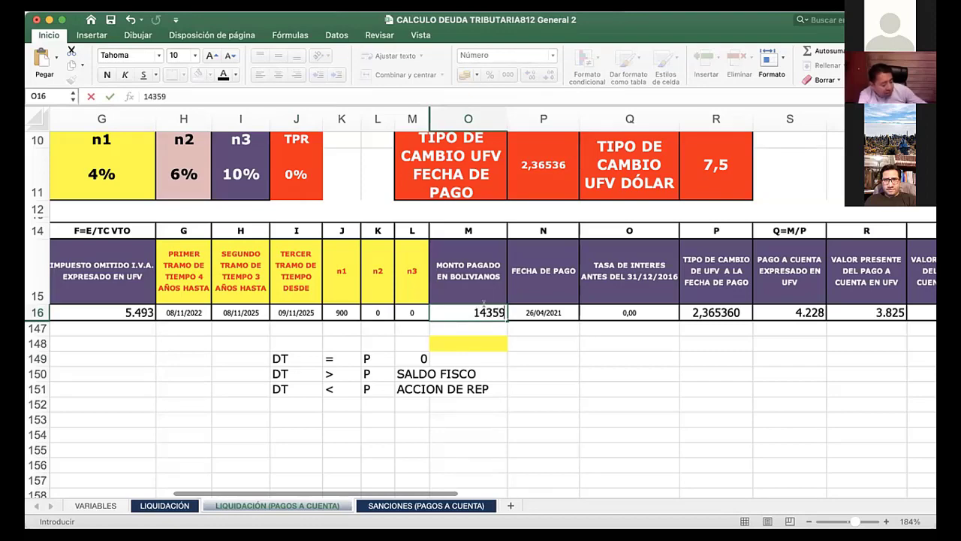
key("Return")
left_click(485, 311)
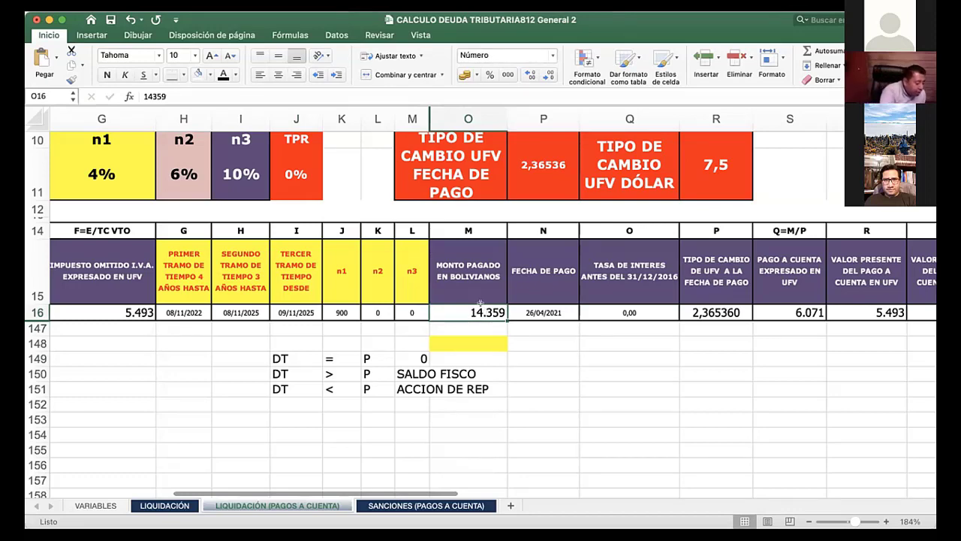
Inspect row 16's formulas for the UFV exchange rate at the payment date and VALOR PRESENTE DEL PAGO A CUENTA EN UFV
scroll(481, 303, "up", 2)
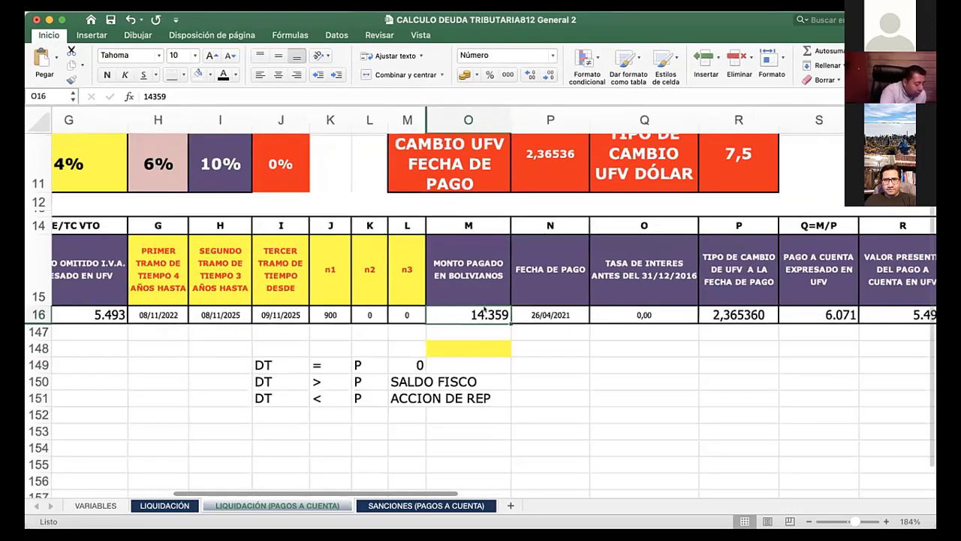
scroll(484, 308, "up", 5)
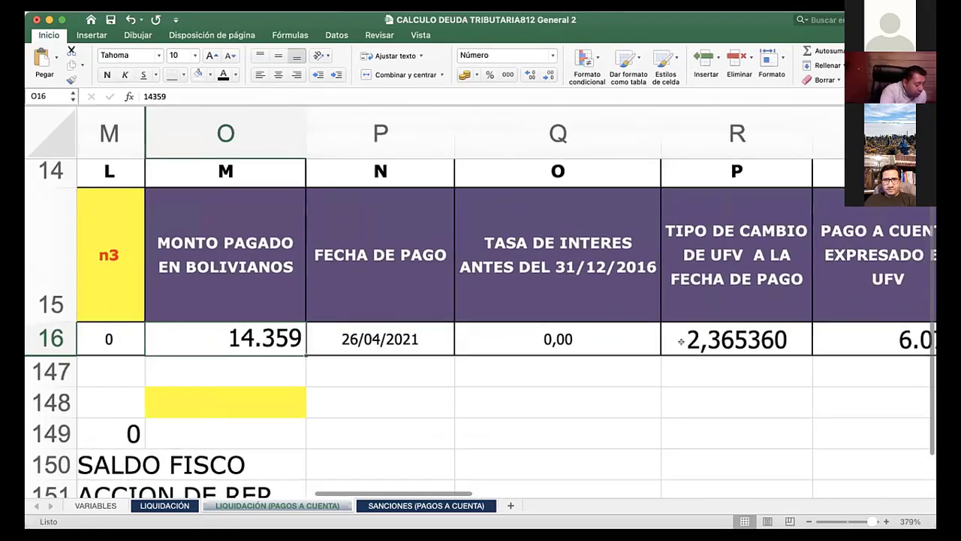
scroll(681, 342, "right", 2)
left_click(682, 342)
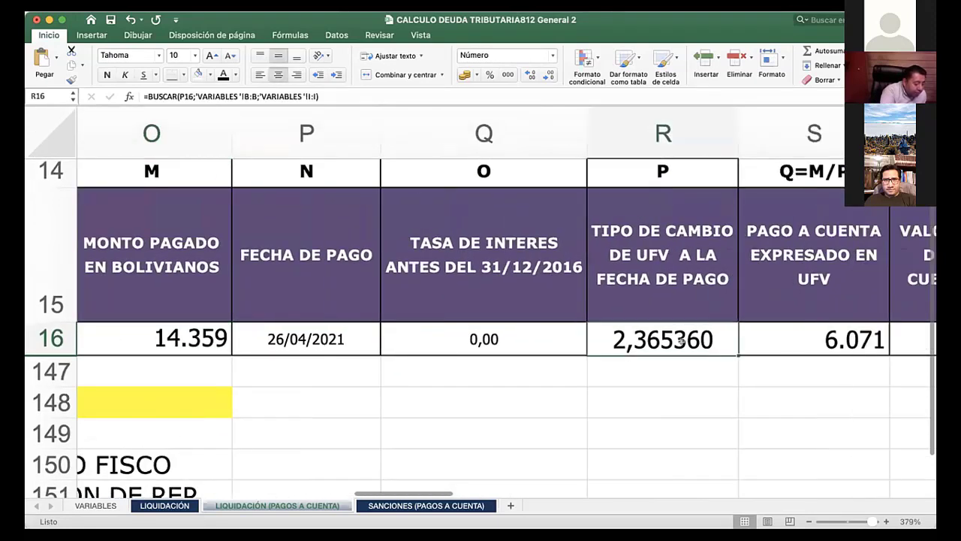
scroll(682, 341, "right", 2)
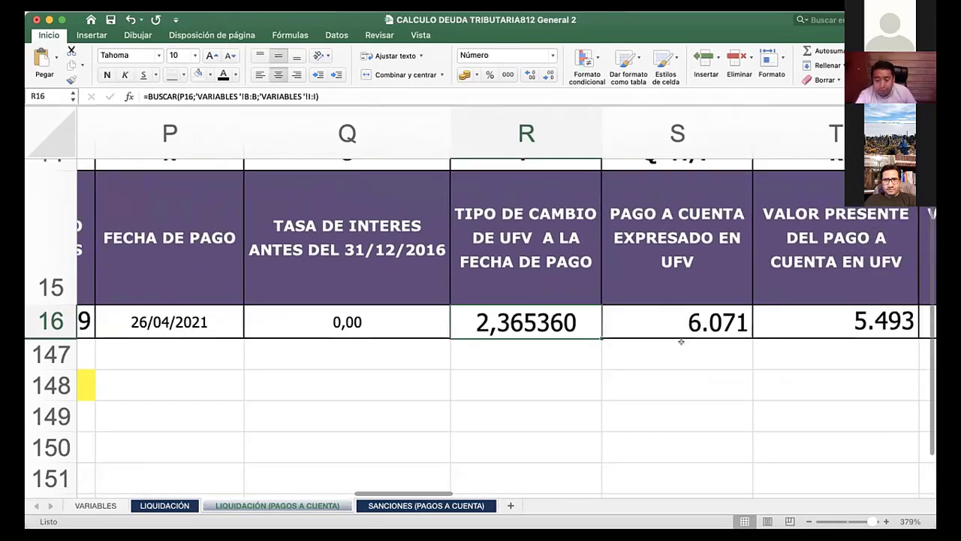
left_click(784, 325)
Inspect row 16's IMPUESTO OMITIDO I.V.A. EXPRESADO EN UFV formula and review the columns from there to MONTO PAGADO EN BOLIVIANOS
scroll(461, 315, "left", 5)
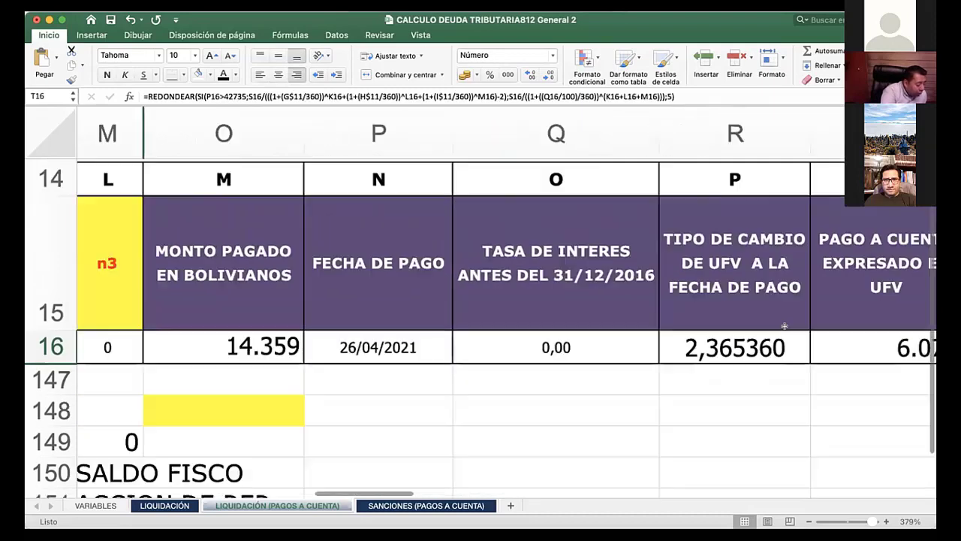
scroll(461, 316, "left", 8)
left_click(461, 317)
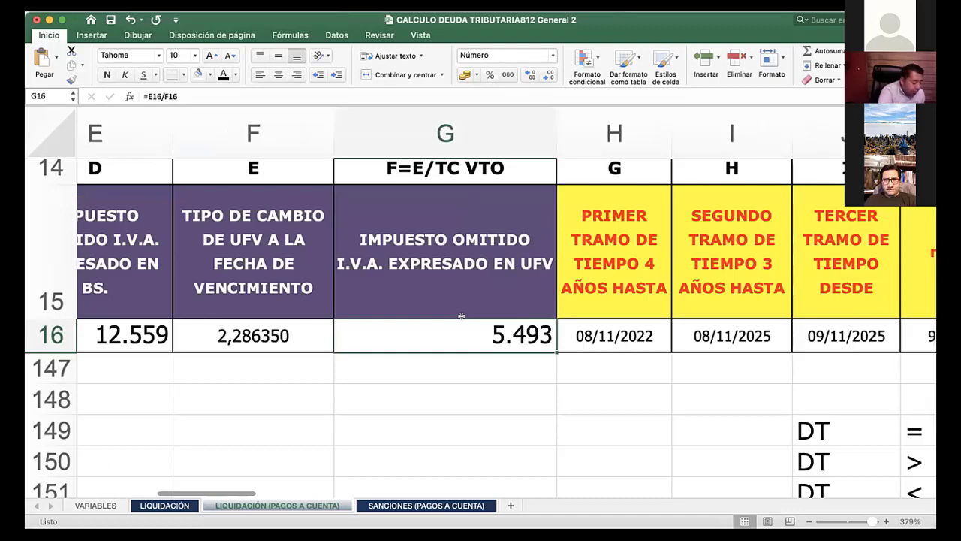
scroll(461, 315, "right", 1)
scroll(461, 316, "right", 3)
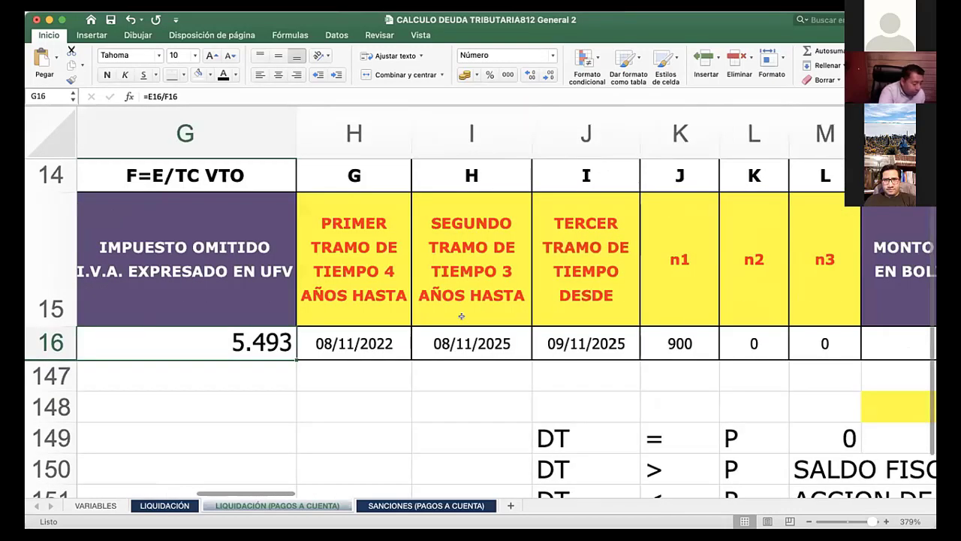
scroll(461, 315, "right", 5)
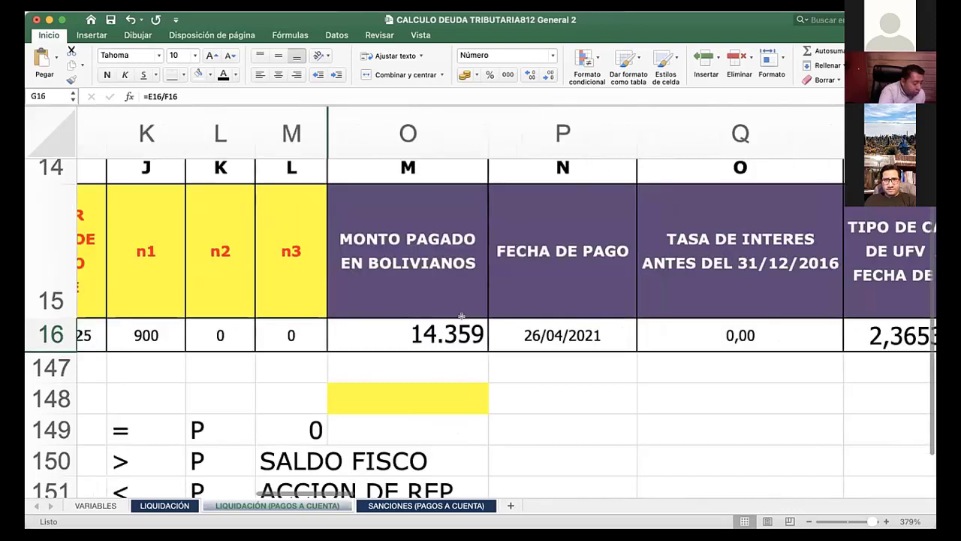
Inspect row 16's formulas from VALOR PRESENTE DEL PAGO A CUENTA EN Bs. through SALDO A FAVOR DEL FISCO EN BS
scroll(461, 316, "right", 4)
scroll(461, 315, "right", 5)
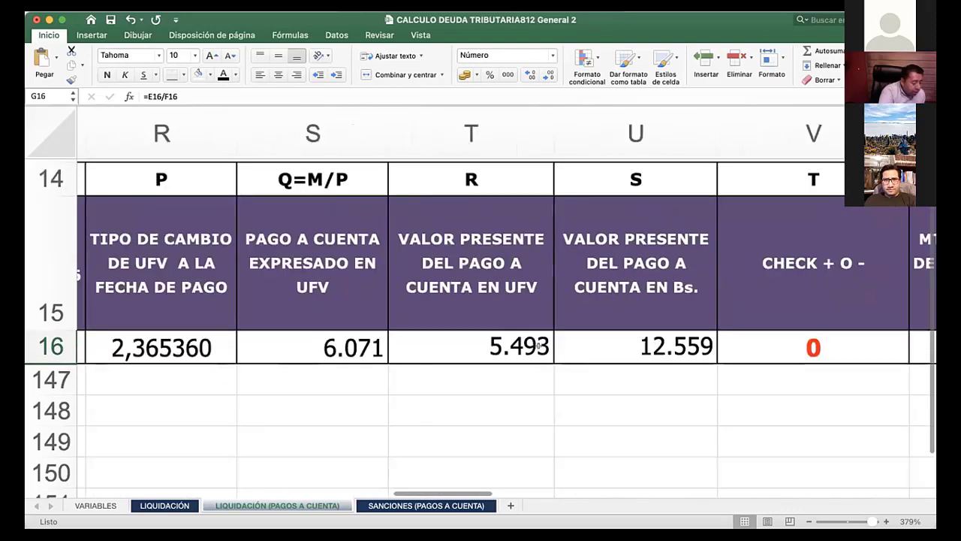
left_click(539, 346)
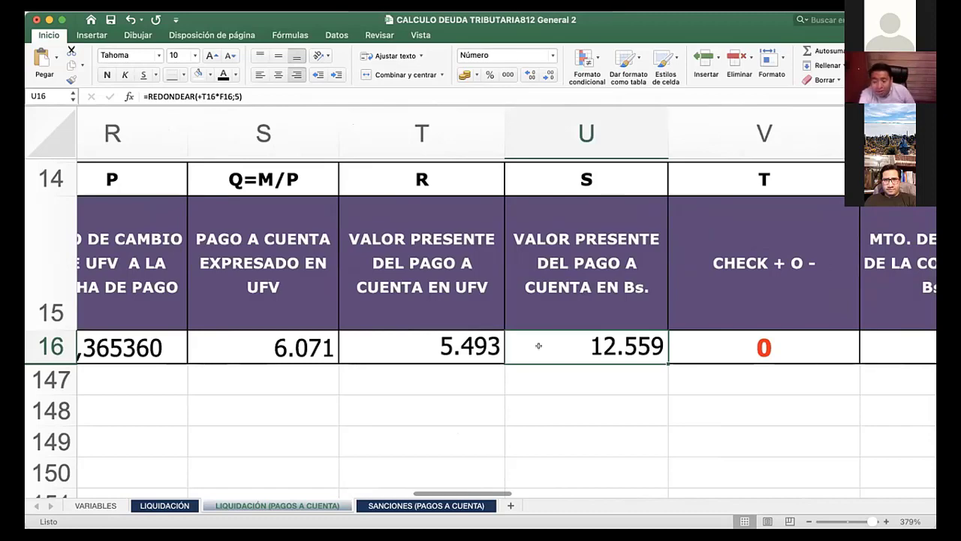
key("Right")
key("Right")
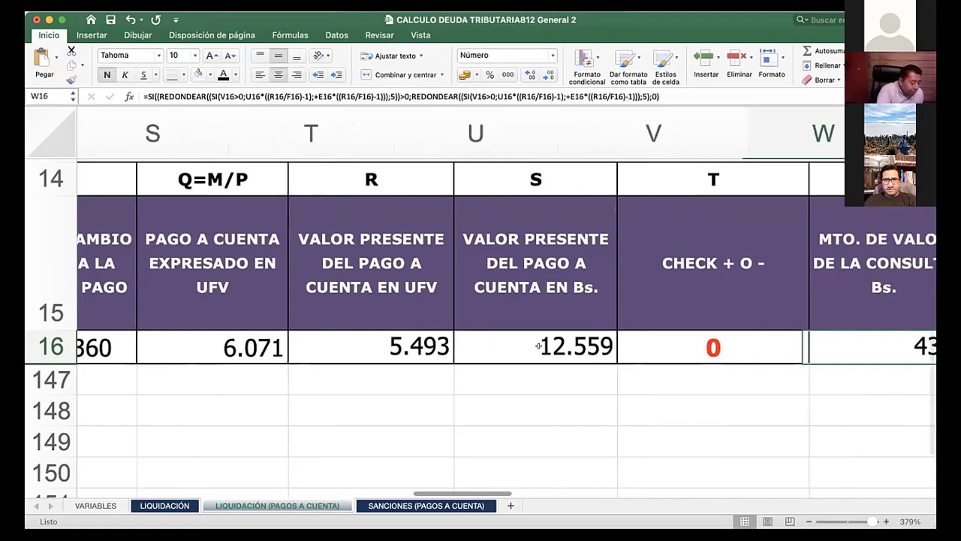
scroll(539, 345, "right", 4)
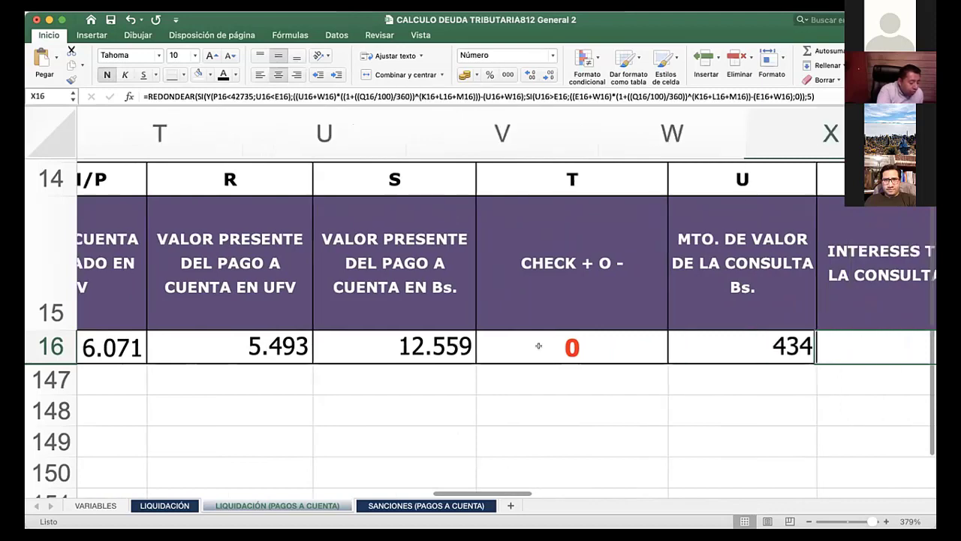
key("Right")
key("Right")
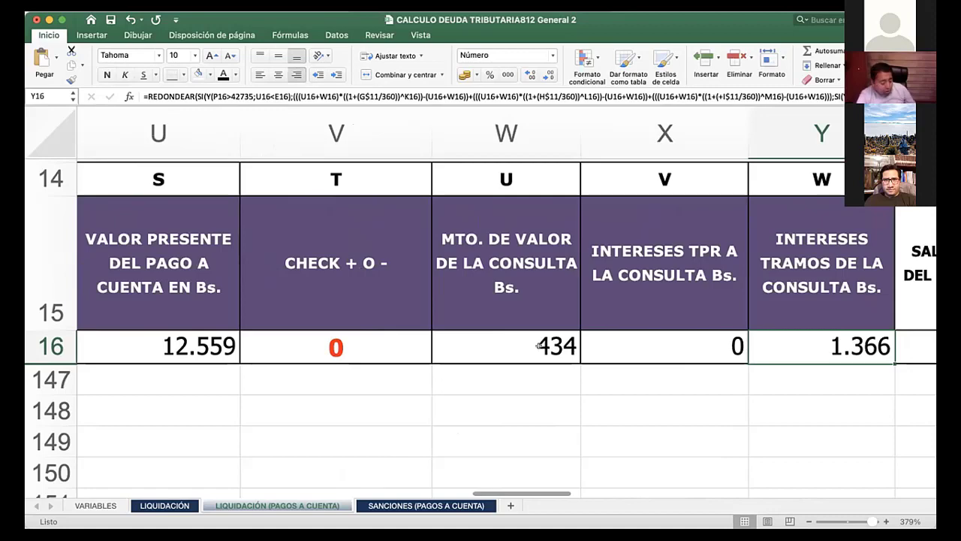
key("Right")
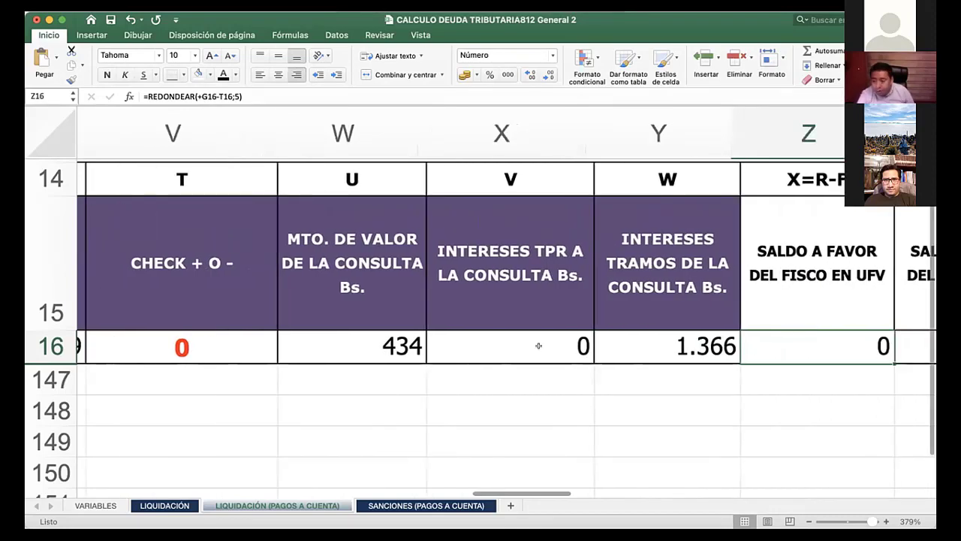
key("Right")
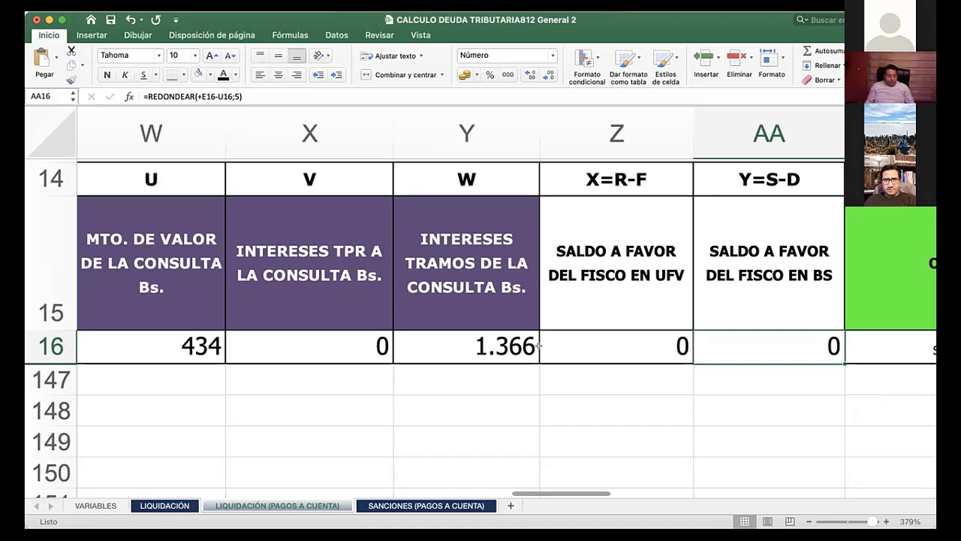
Return to the DT versus P comparison notes below row 16 and select the DT = P case, J149:M149
scroll(539, 345, "left", 2)
scroll(538, 346, "down", 1)
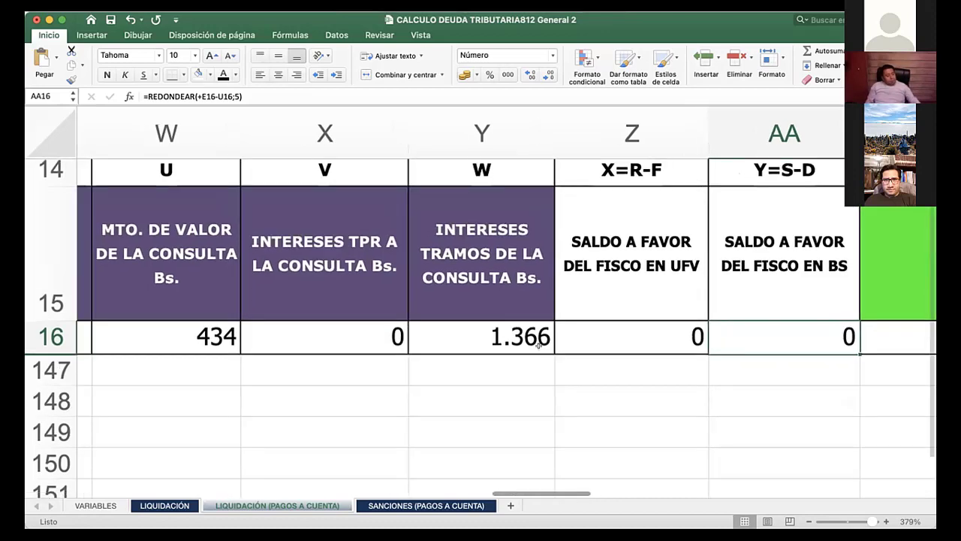
scroll(539, 344, "left", 10)
scroll(539, 344, "down", 1)
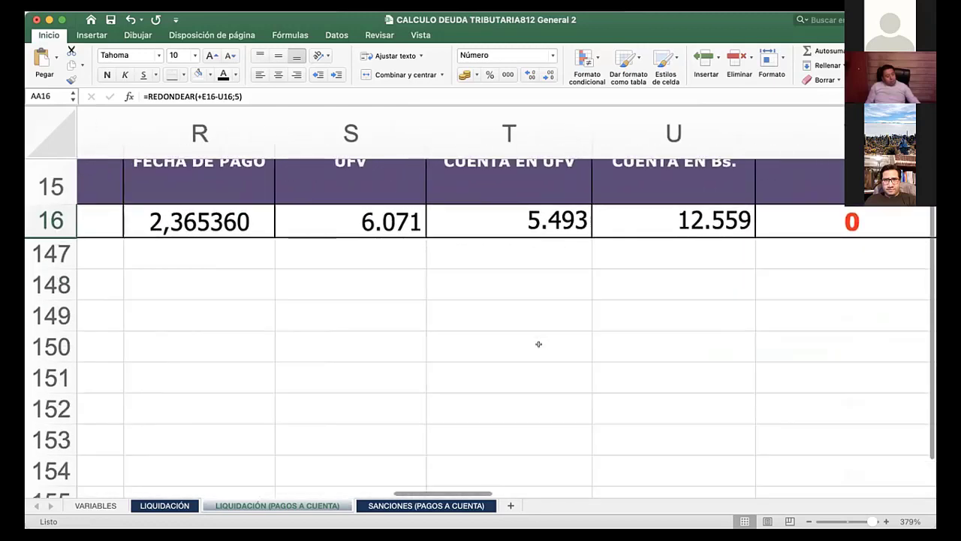
scroll(539, 344, "left", 8)
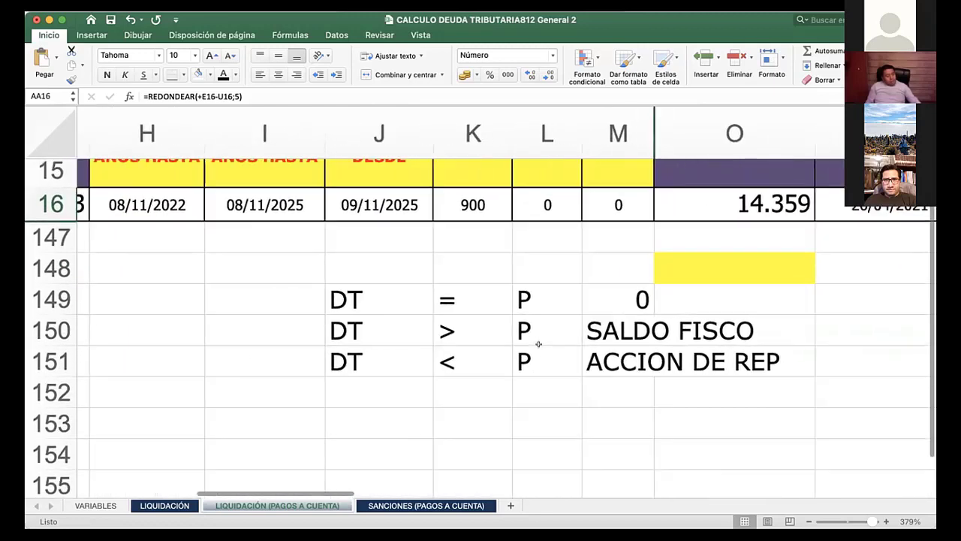
scroll(539, 344, "right", 1)
scroll(538, 344, "down", 1)
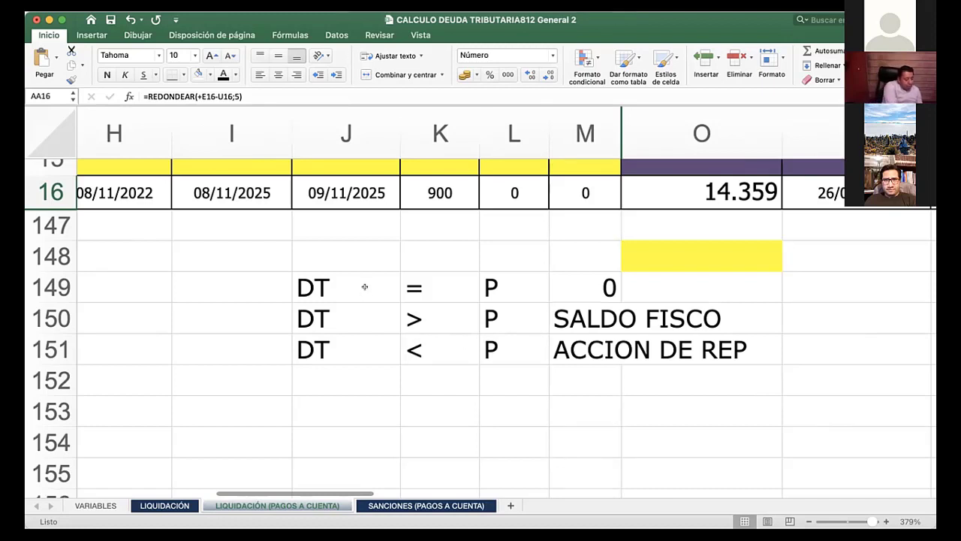
left_click_drag(365, 286, 546, 271)
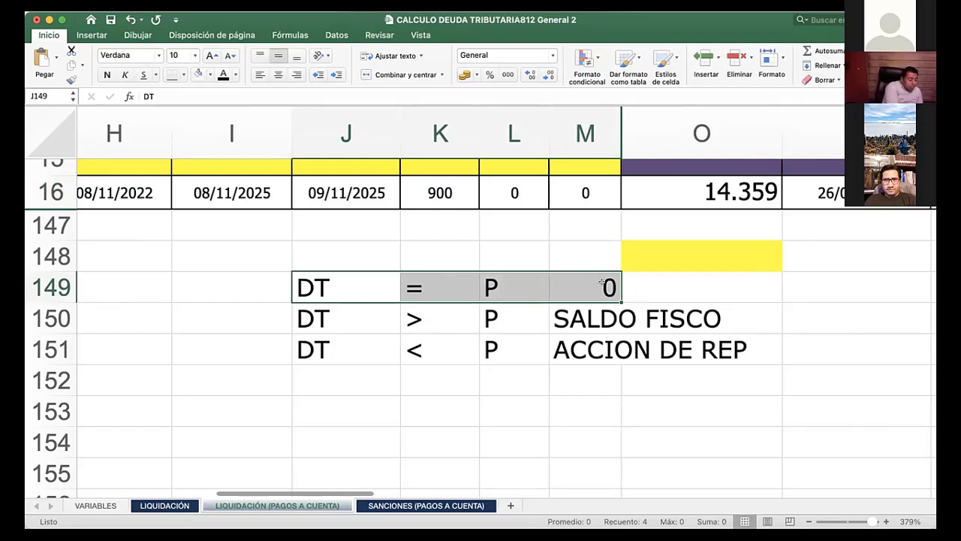
Zoom out to 219%, review row 16's MONTO PAGADO EN BOLIVIANOS, and select its SALDO A FAVOR DEL FISCO cells in UFV and BS
scroll(601, 282, "down", 5)
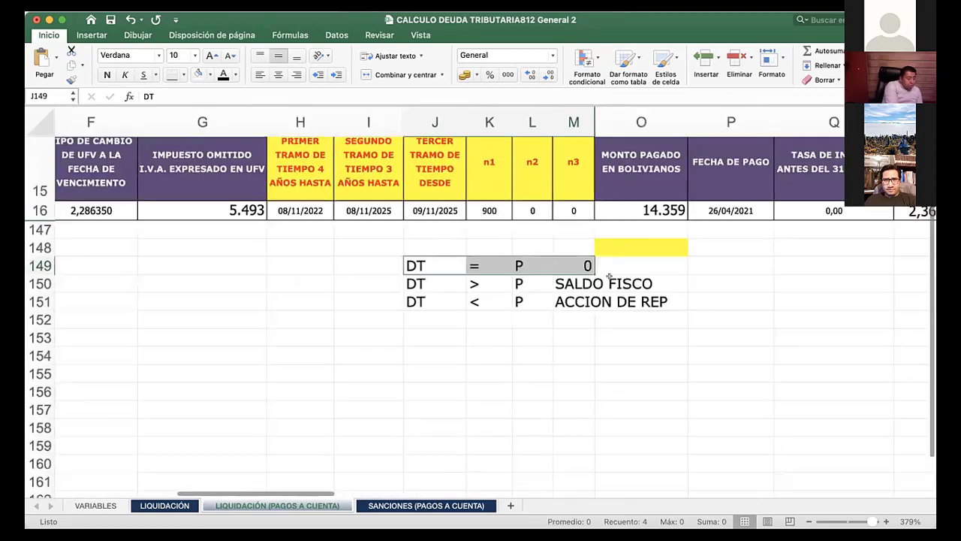
scroll(609, 276, "down", 5)
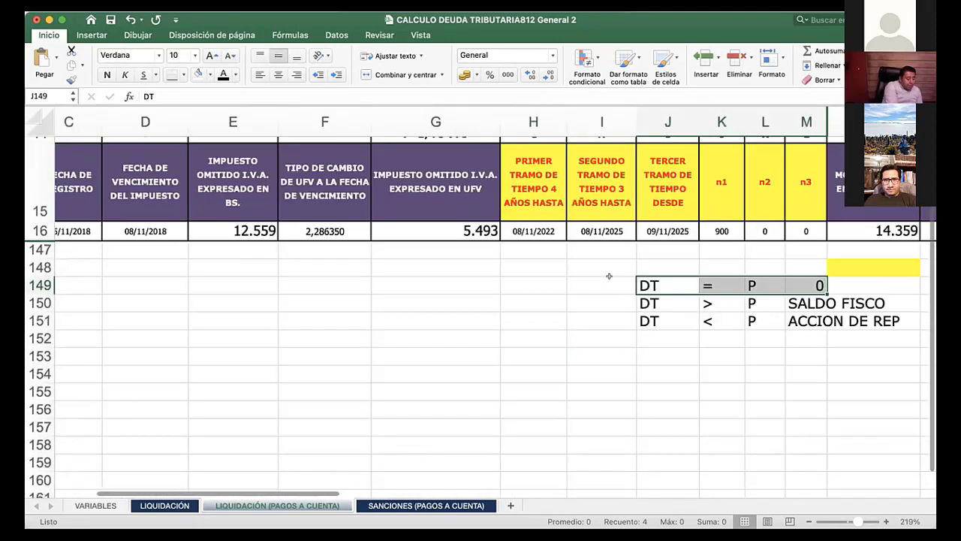
scroll(609, 277, "left", 5)
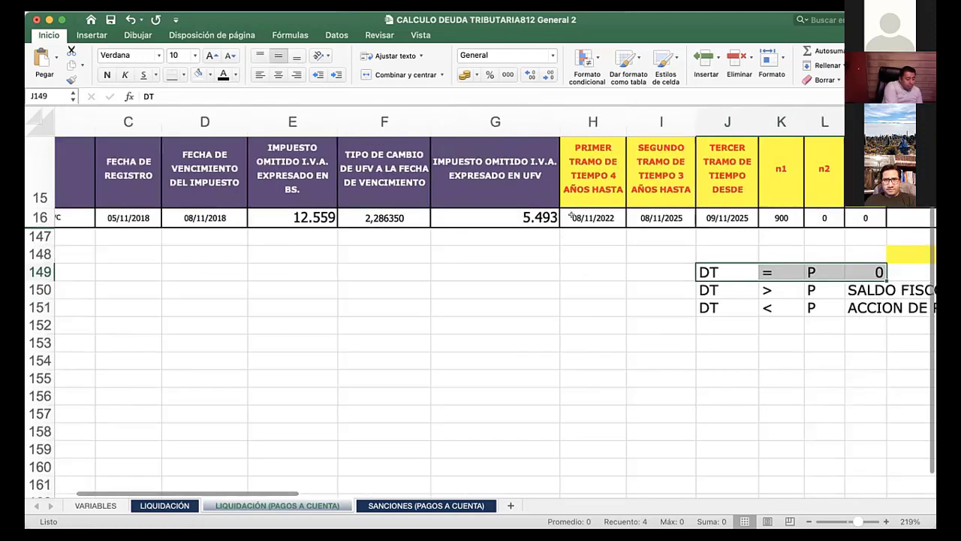
scroll(572, 215, "right", 5)
left_click(571, 216)
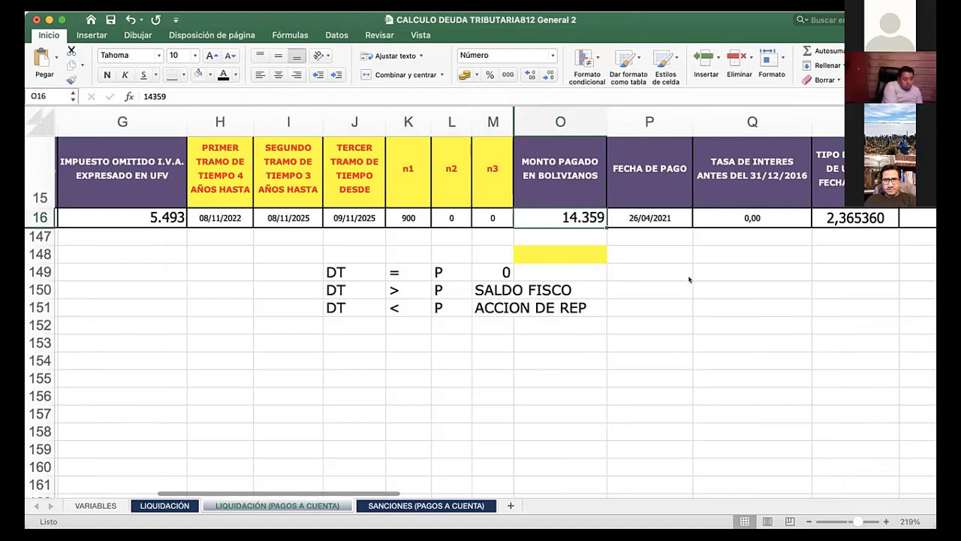
left_click(658, 273)
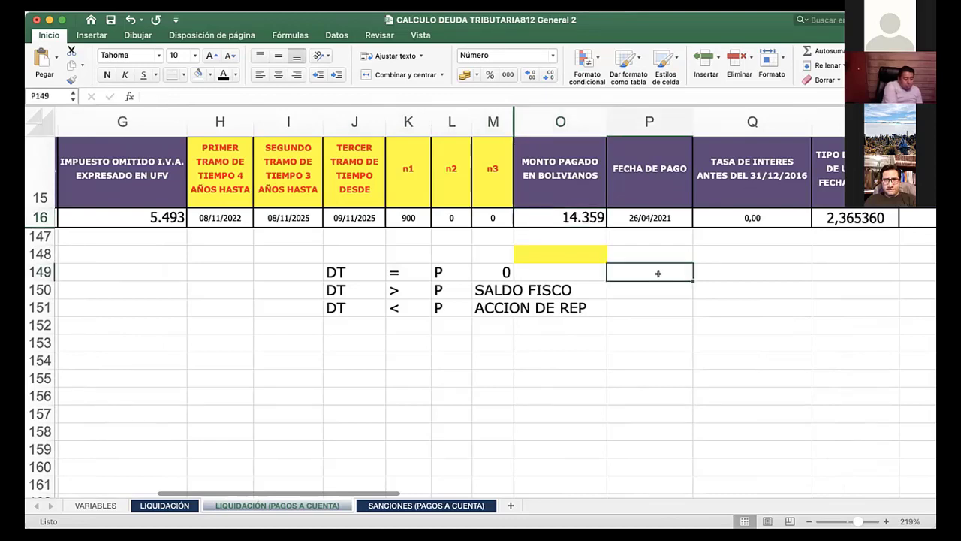
scroll(658, 275, "right", 1)
scroll(658, 273, "right", 10)
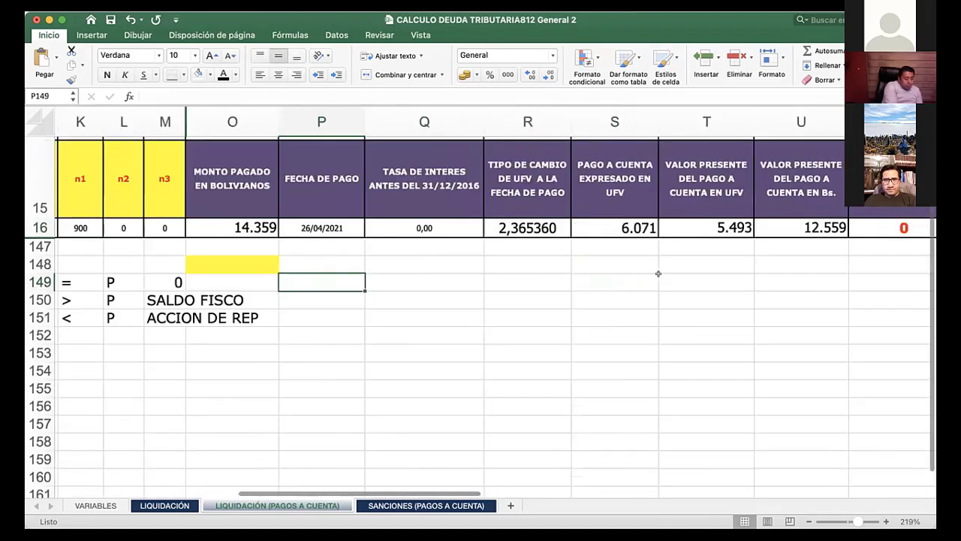
scroll(702, 223, "right", 2)
left_click_drag(708, 223, 741, 216)
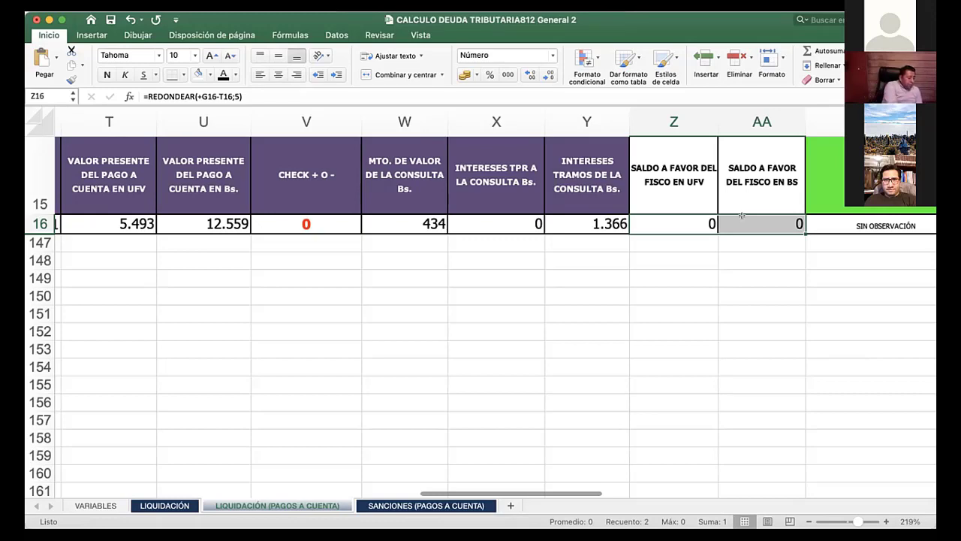
Go back to the comparison notes and walk through the DT > P, SALDO FISCO case in row 150
scroll(741, 215, "left", 5)
scroll(343, 264, "left", 5)
left_click(345, 266)
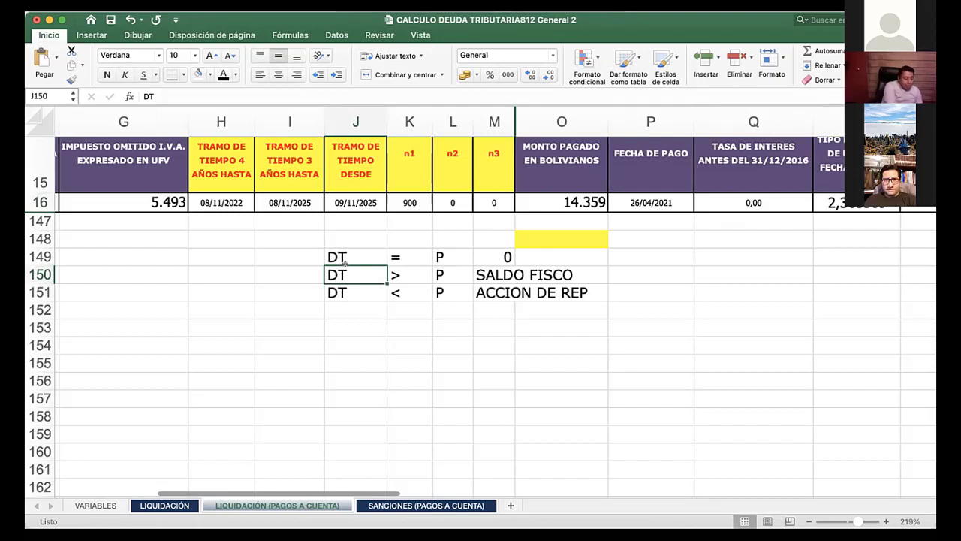
key("Right")
key("Right")
key("Right")
key("Right")
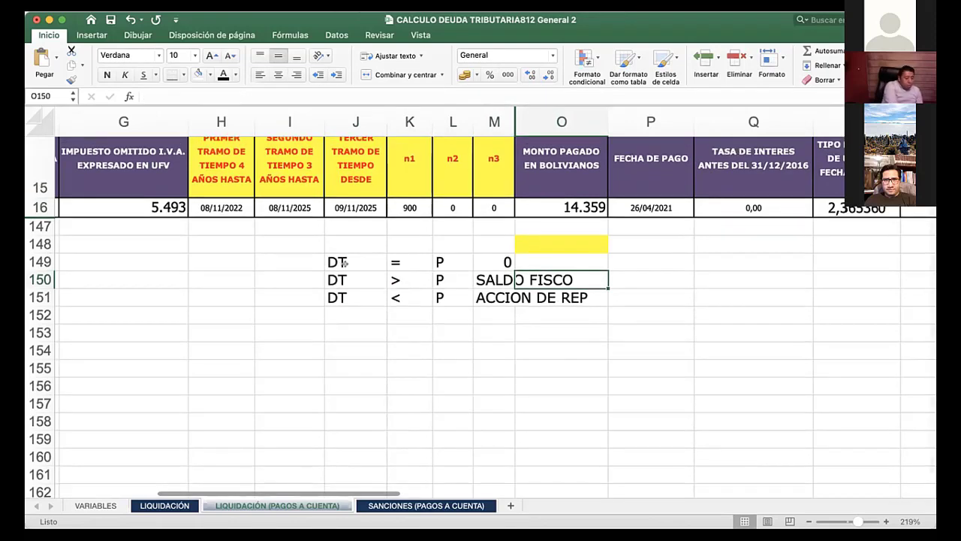
Set row 16's MONTO PAGADO EN BOLIVIANOS to 10000
left_click(519, 244)
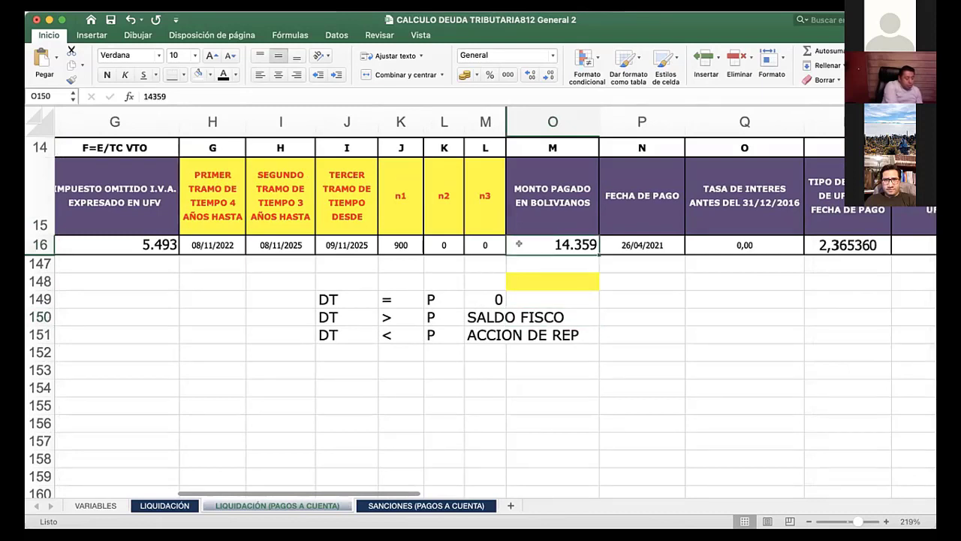
type("10.0")
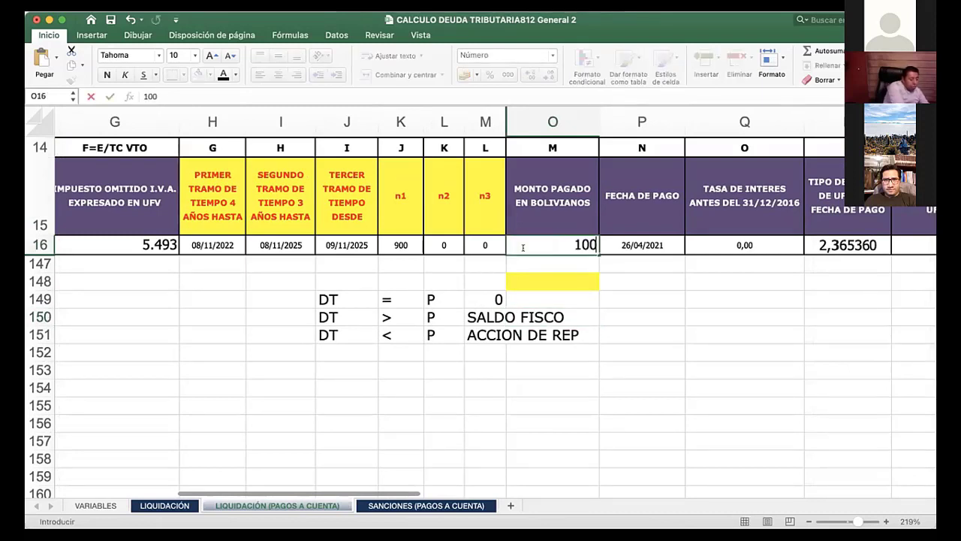
type("00")
key("Return")
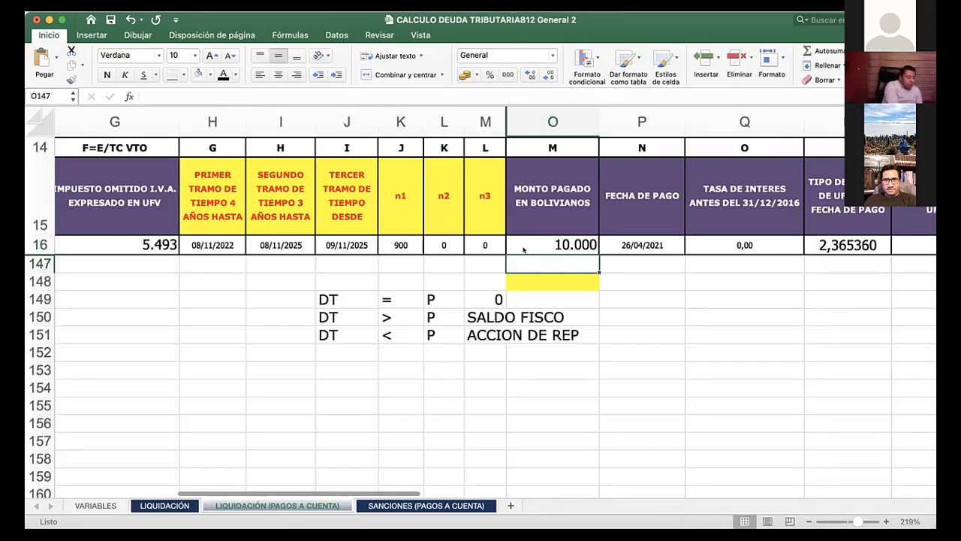
Review row 16's recalculated columns from MONTO PAGADO EN BOLIVIANOS through SALDO A FAVOR DEL FISCO EN BS for the partial payment
key("Up")
key("Right")
key("Right")
key("Right")
key("Right")
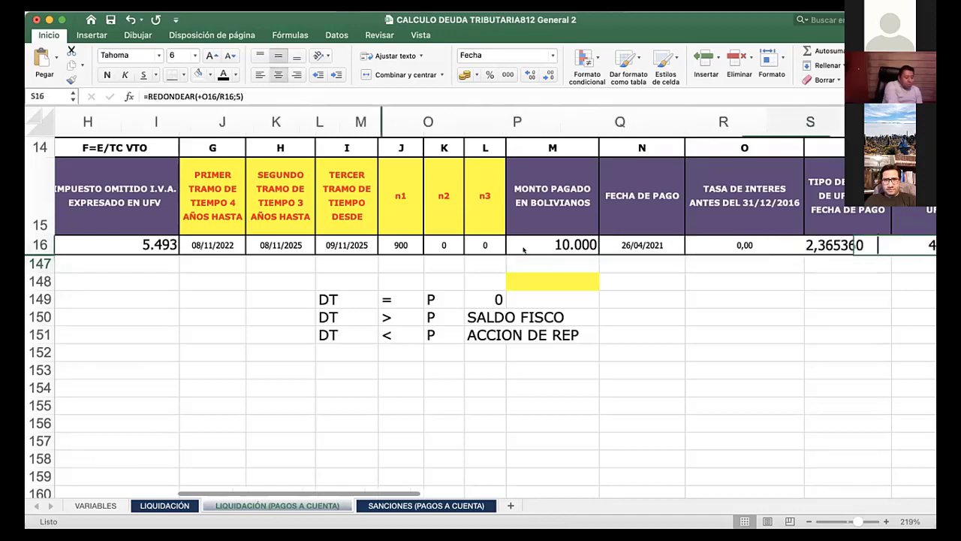
key("Right")
key("Right")
key("Right")
key("Right")
key("Right")
key("Right")
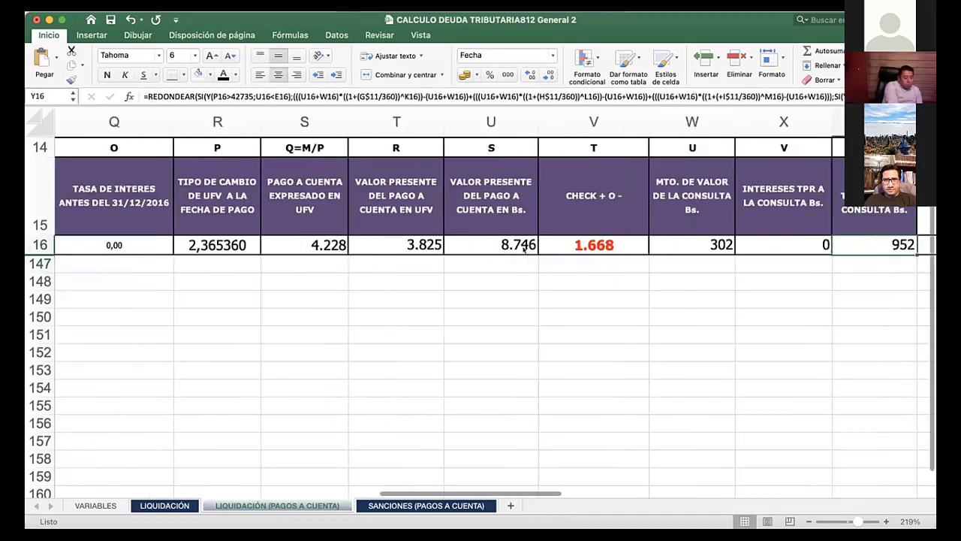
key("Right")
key("Right")
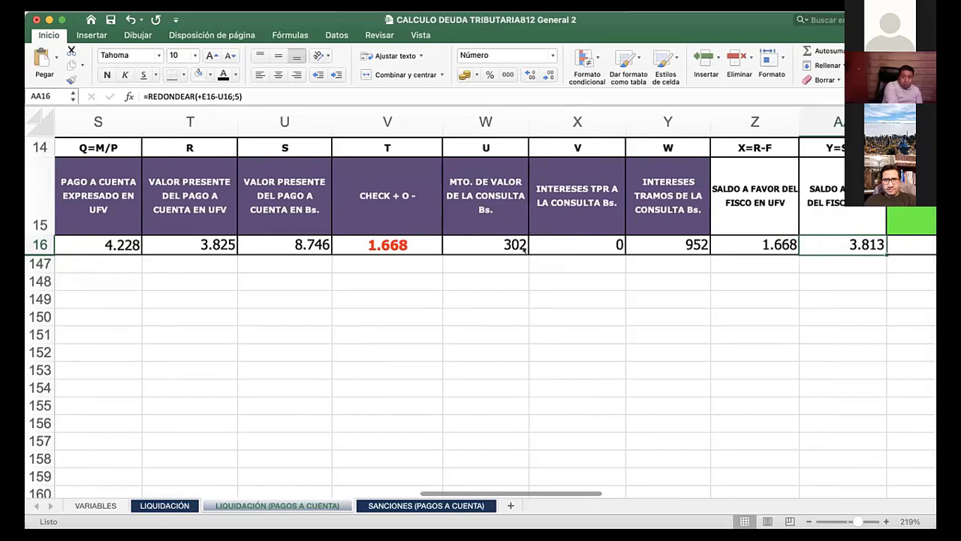
Inspect row 16's OBSERVACIÓN, n1 to n3 and updated tax debt at the consultation date in UFV and Bs
key("Right")
key("Right")
key("Right")
key("Right")
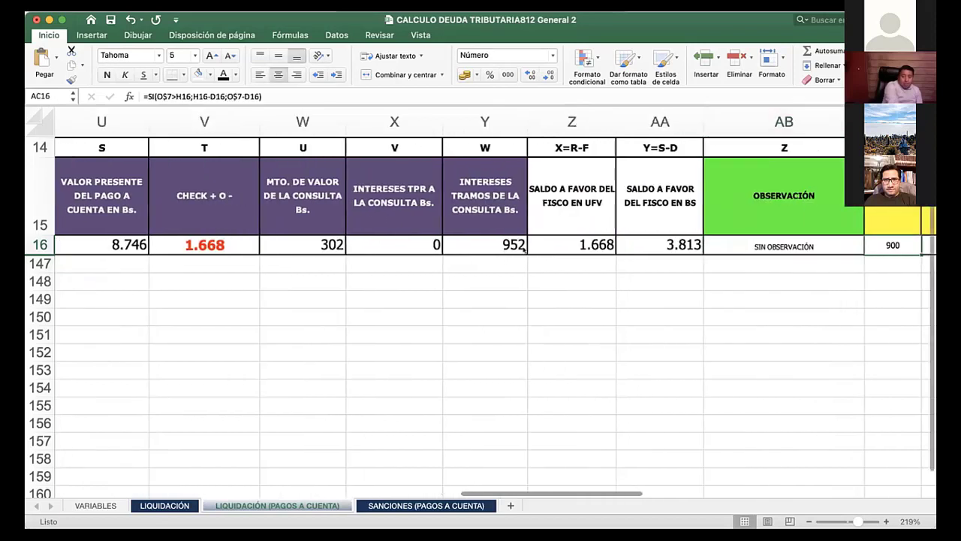
key("Right")
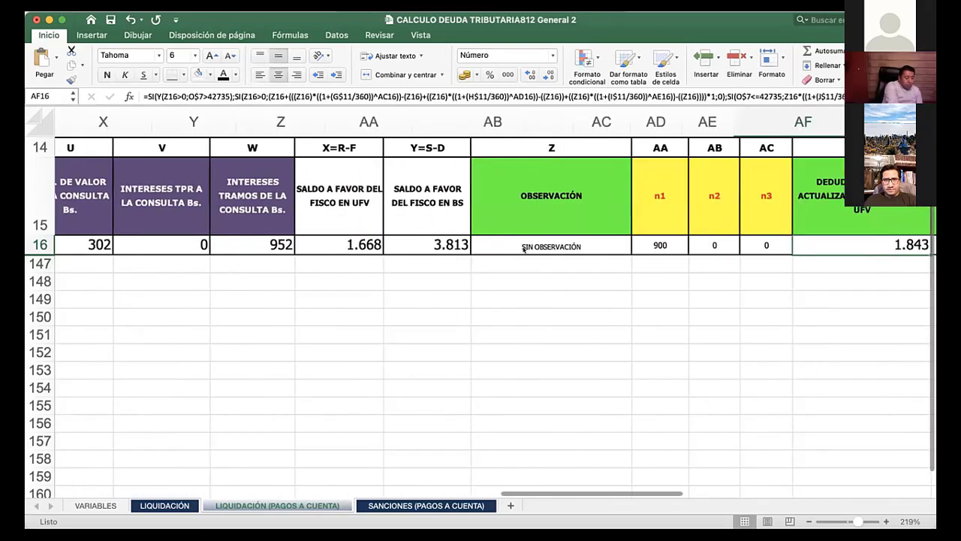
key("Right")
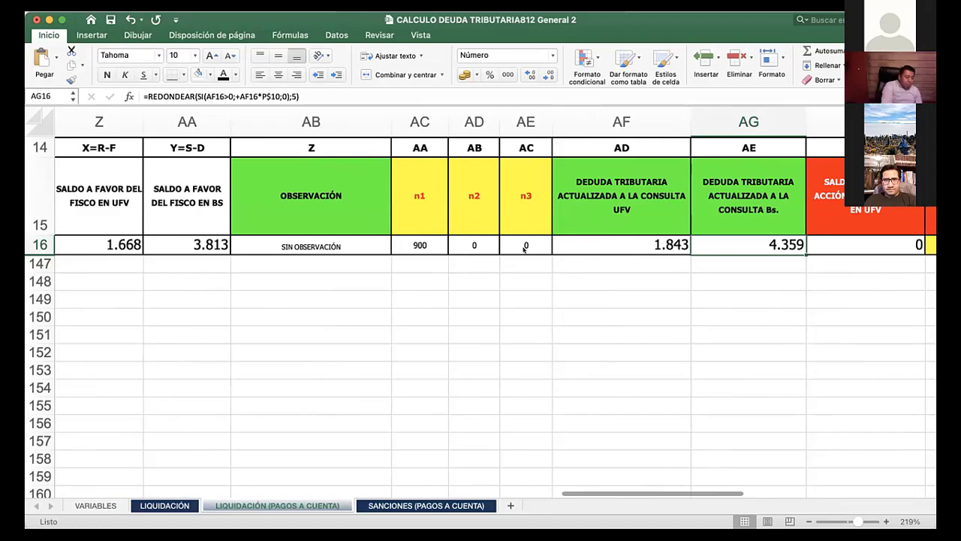
Return to the comparison notes, point out the SALDO FISCO case, and select DT in the DT < P, ACCION DE REP case
scroll(439, 294, "left", 15)
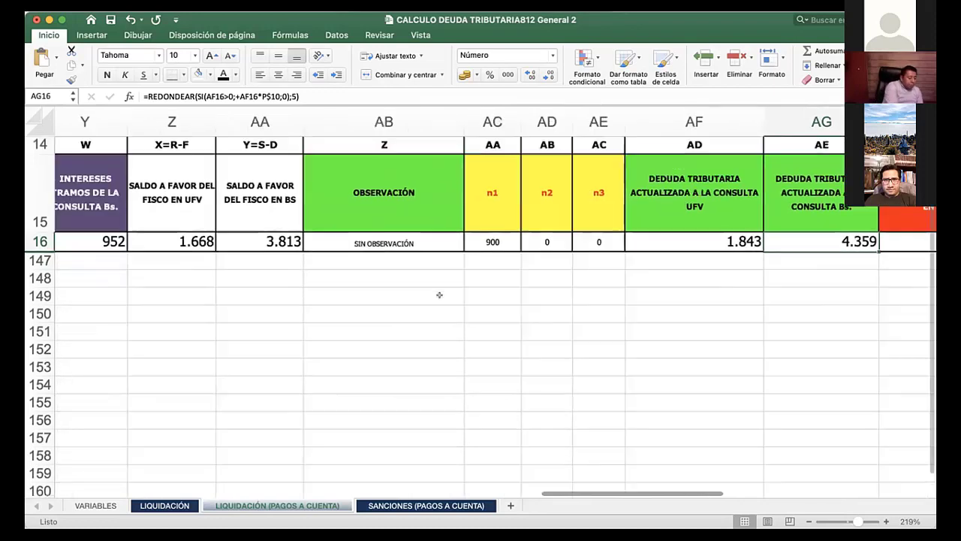
scroll(387, 311, "left", 3)
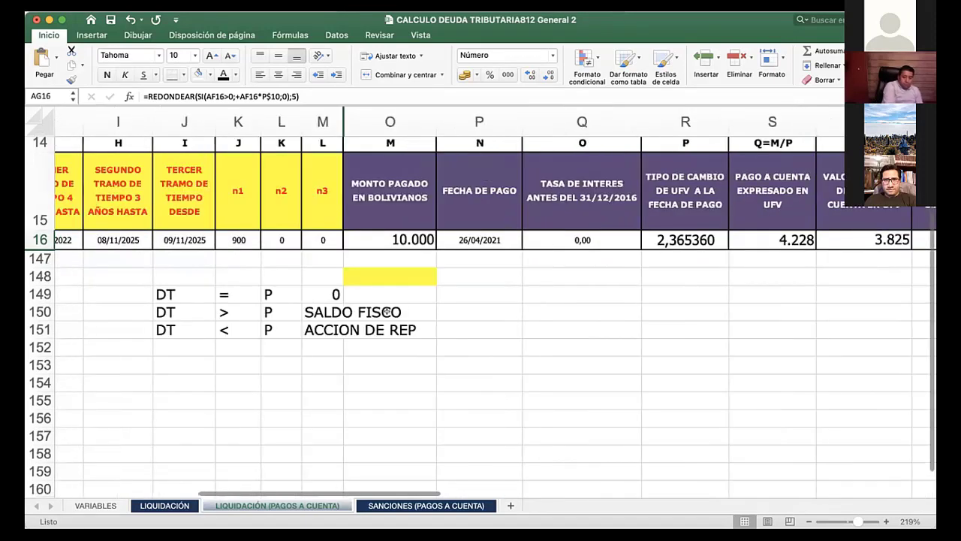
left_click(387, 311)
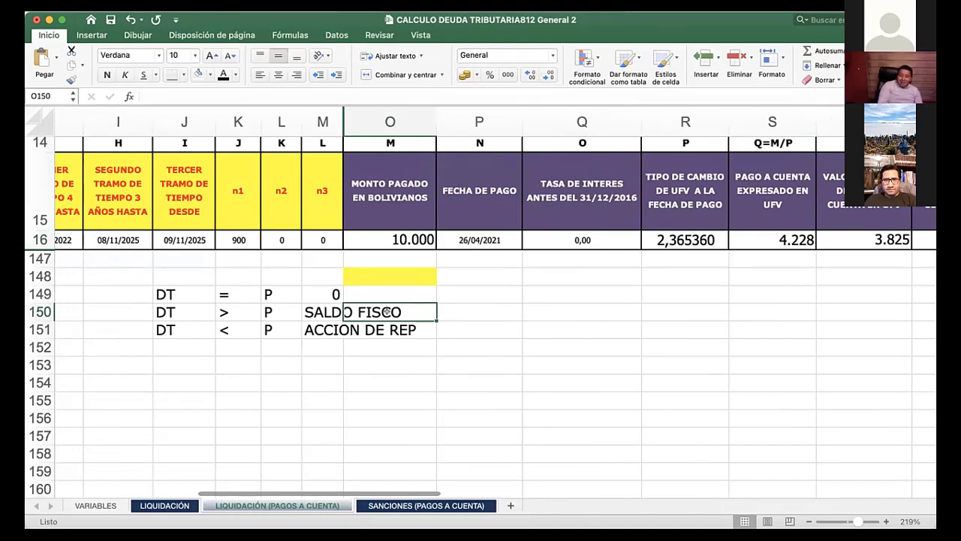
key("Left")
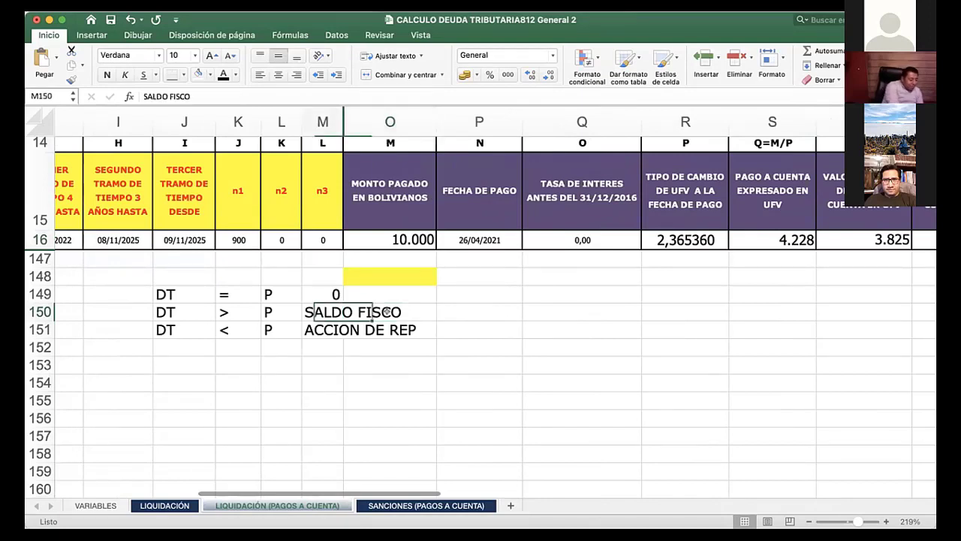
key("Left")
key("Down")
key("Left")
key("Left")
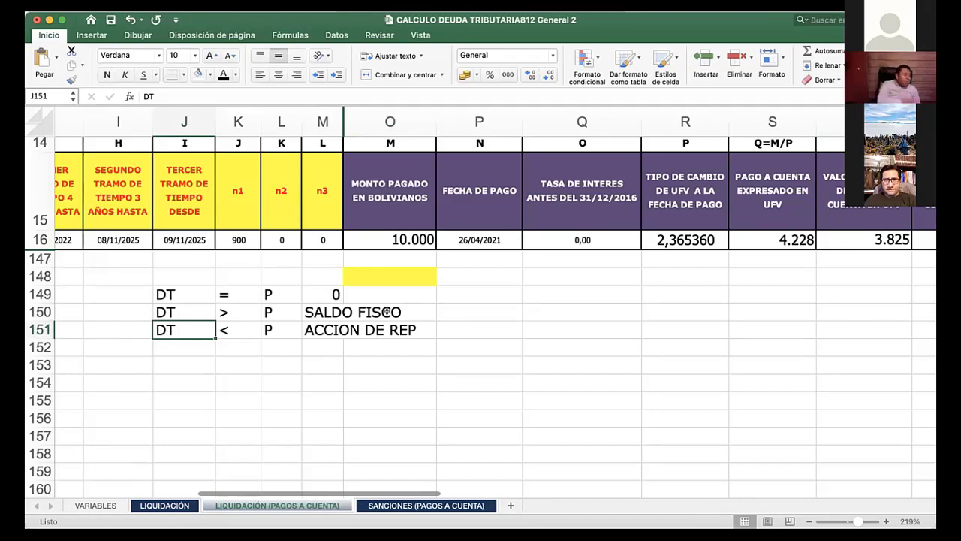
Set row 16's MONTO PAGADO EN BOLIVIANOS to 20000
left_click(405, 222)
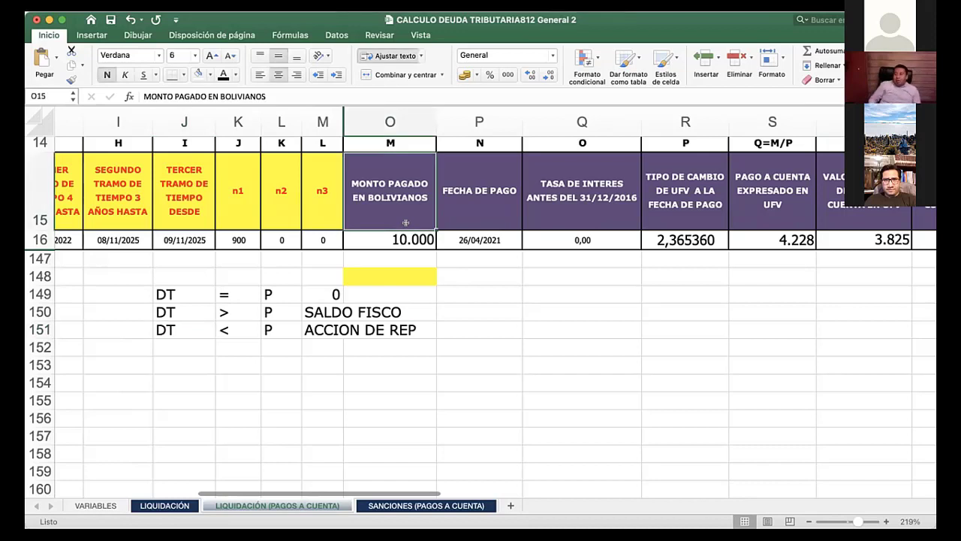
key("Down")
type("2")
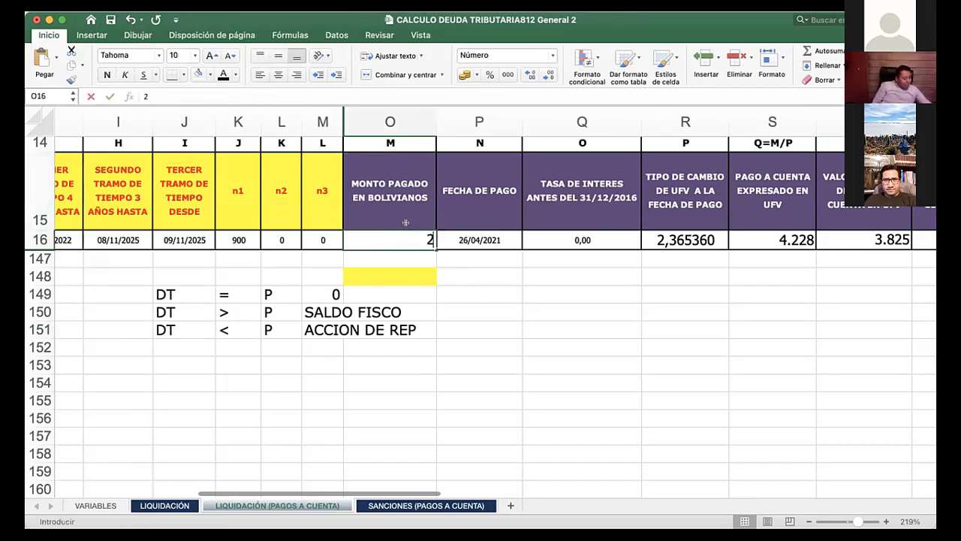
type("000")
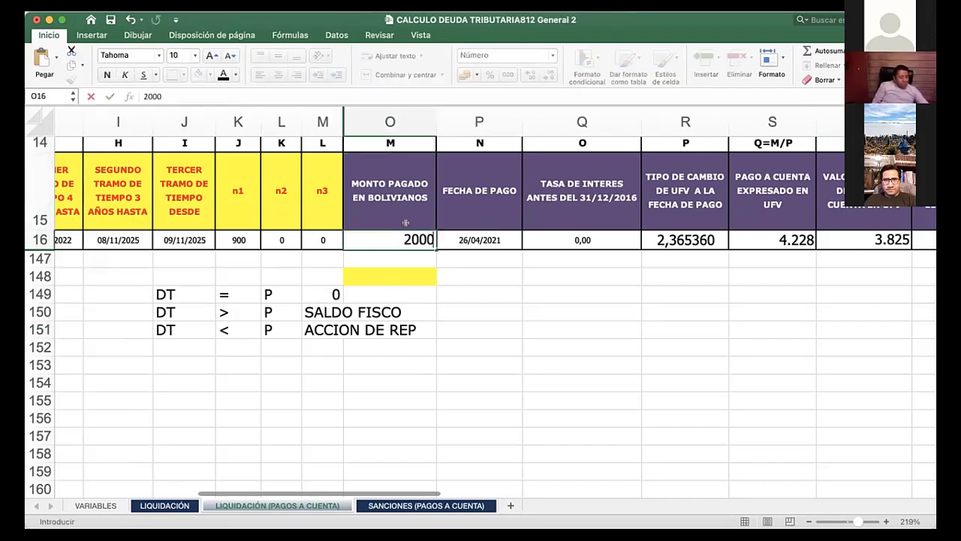
left_click(405, 229)
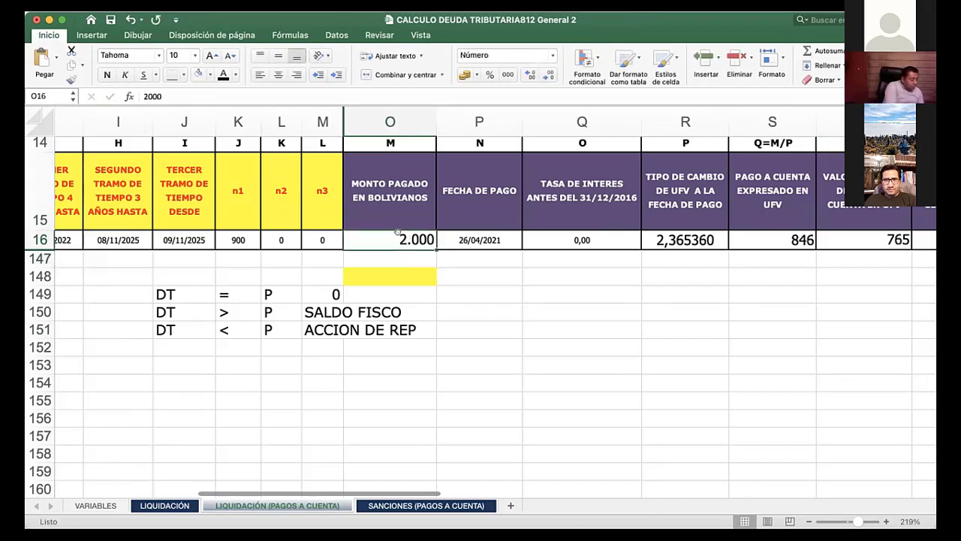
left_click(159, 96)
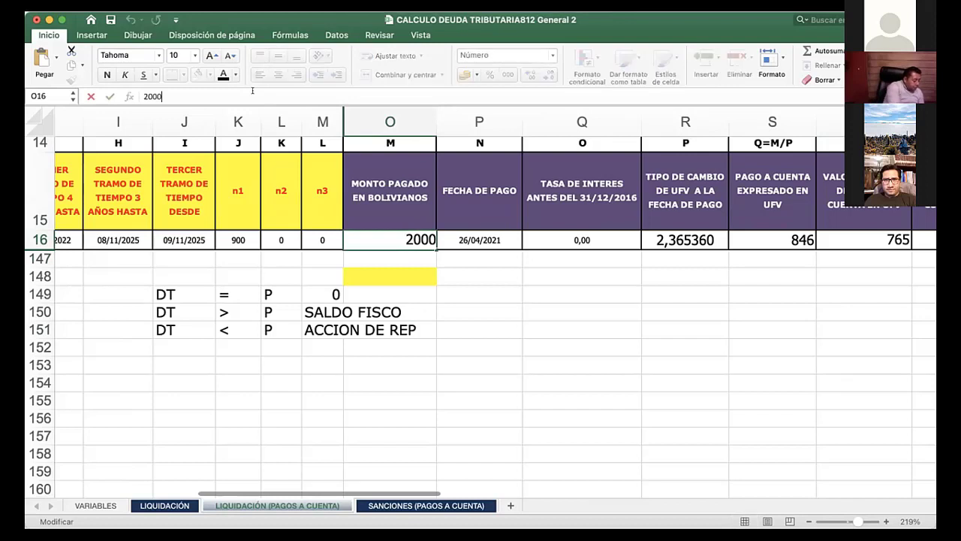
type("0")
key("Return")
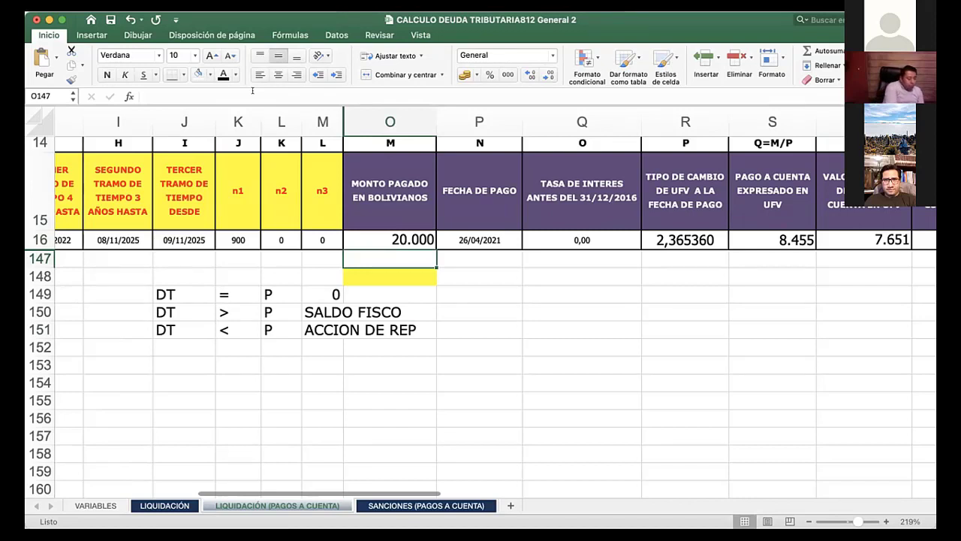
Review row 16's payment conversion to UFV, present value in UFV and Bs., and CHECK + O - for the excess payment
key("Up")
key("Right")
key("Right")
key("Right")
key("Right")
key("Right")
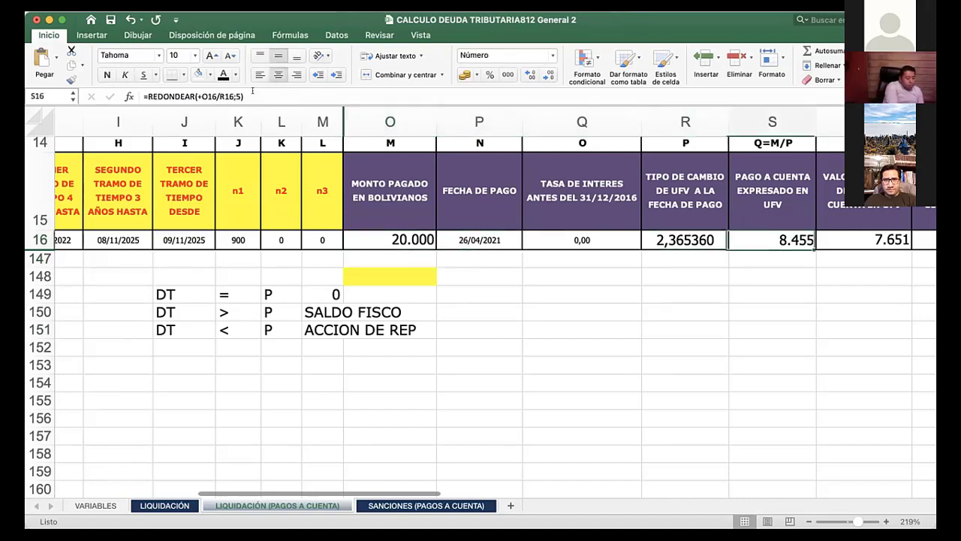
key("Right")
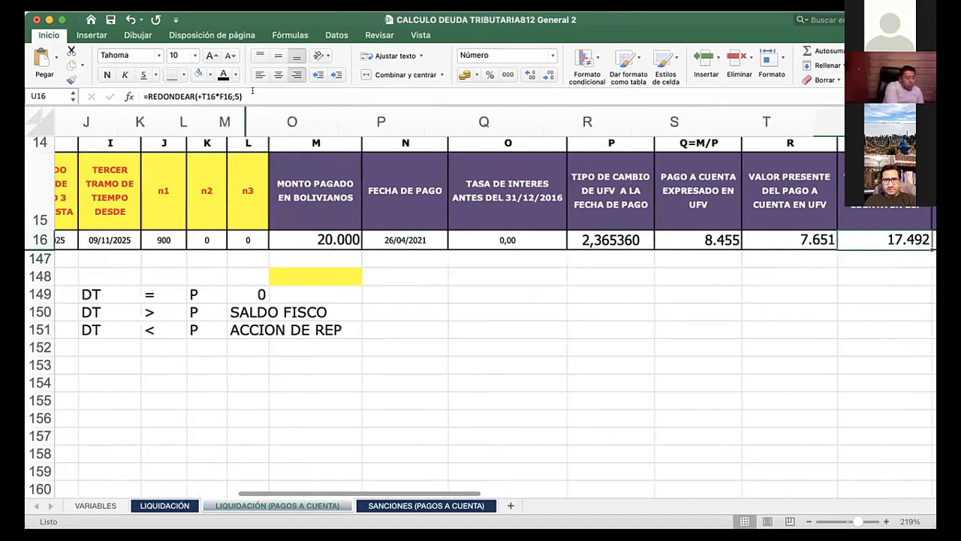
key("Right")
key("Right")
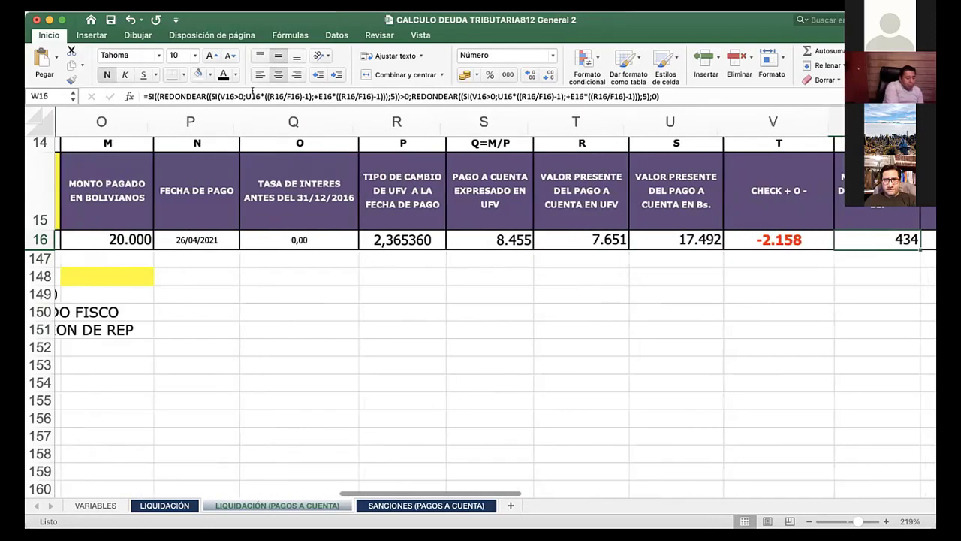
key("Left")
key("Left")
key("Left")
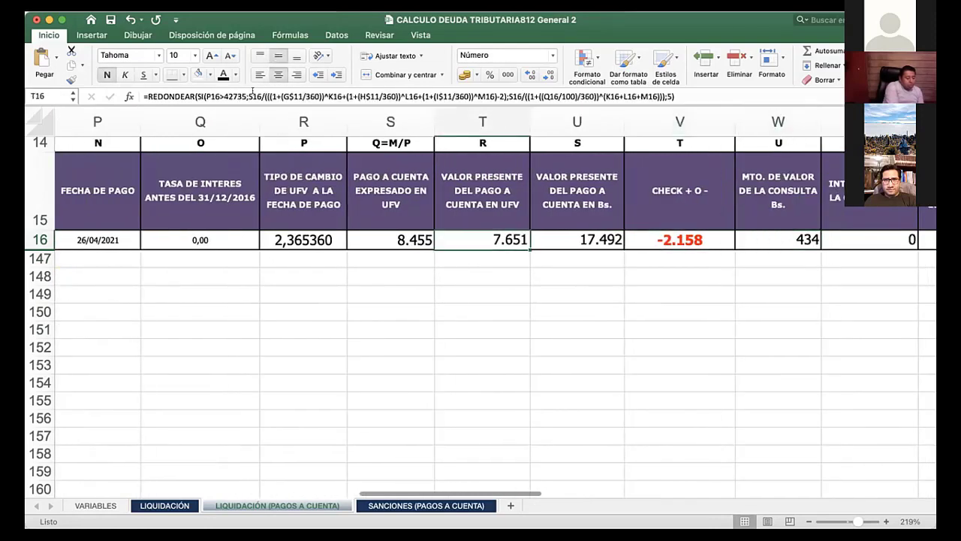
key("Right")
key("Left")
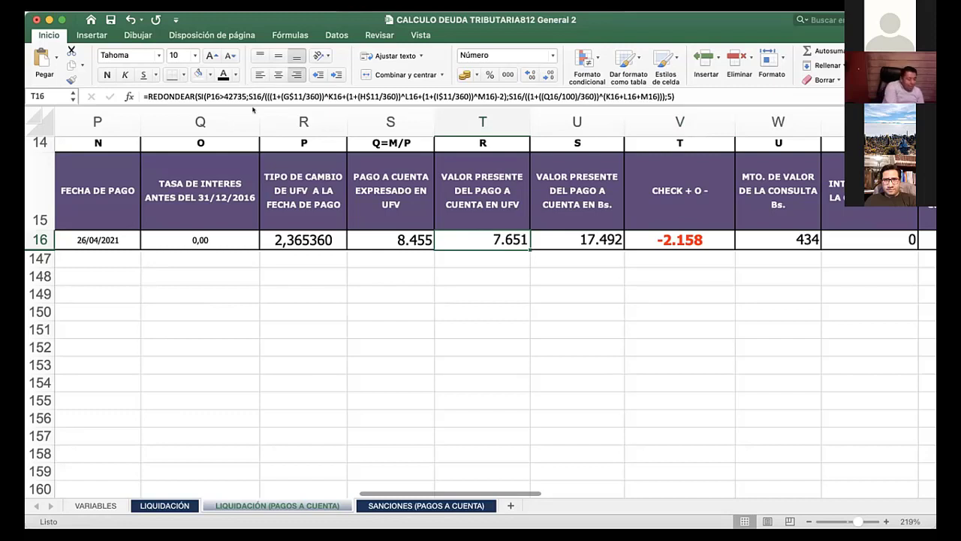
Inspect row 16's MTO. DE VALOR, TPR and tramos interest, and SALDO A FAVOR DEL FISCO in UFV and Bs
left_click(562, 252)
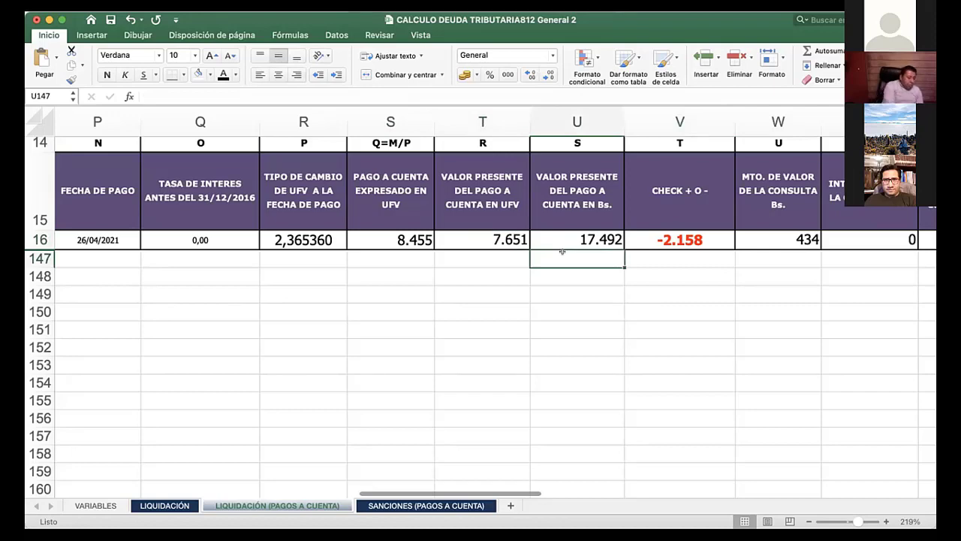
scroll(562, 252, "right", 1)
scroll(562, 252, "up", 1)
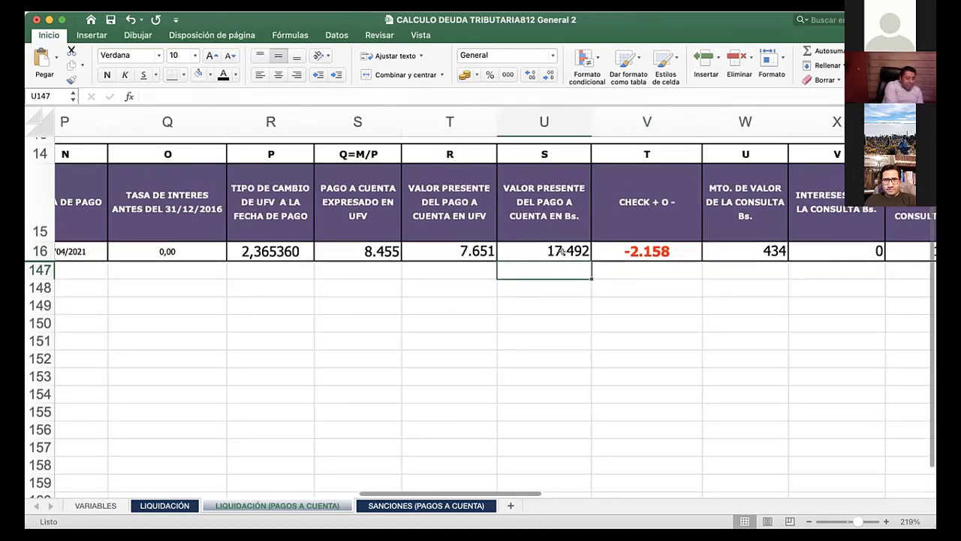
scroll(562, 252, "right", 3)
scroll(561, 253, "down", 1)
left_click(563, 252)
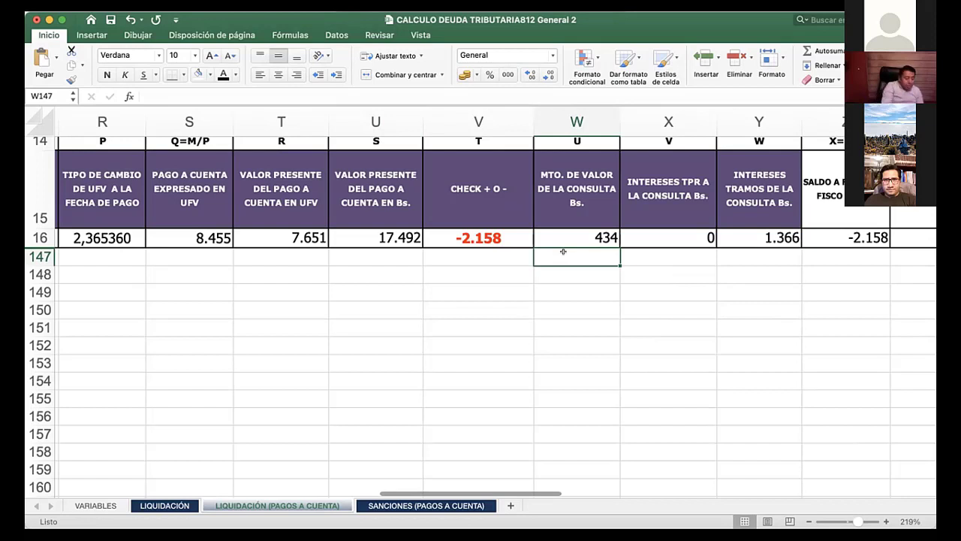
key("Up")
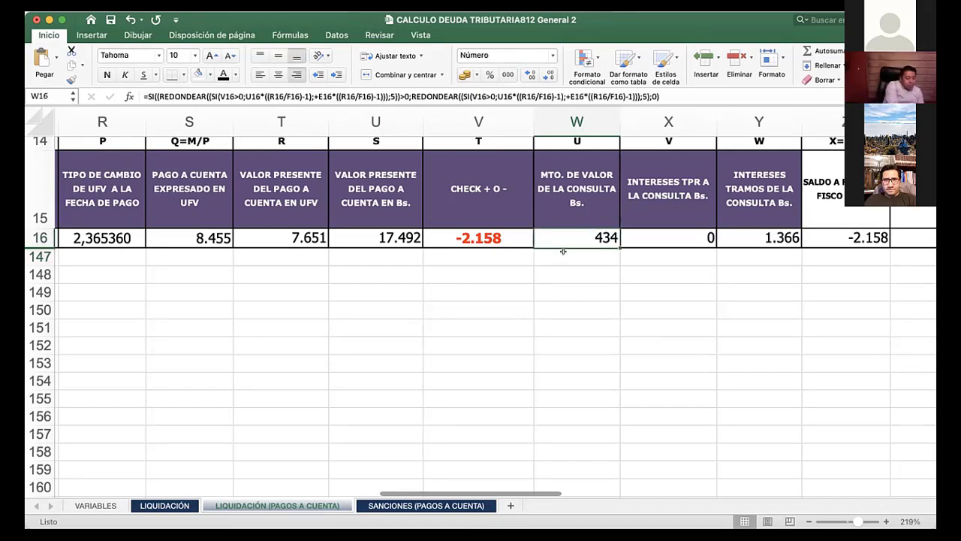
key("Right")
key("Right")
key("Right")
key("Right")
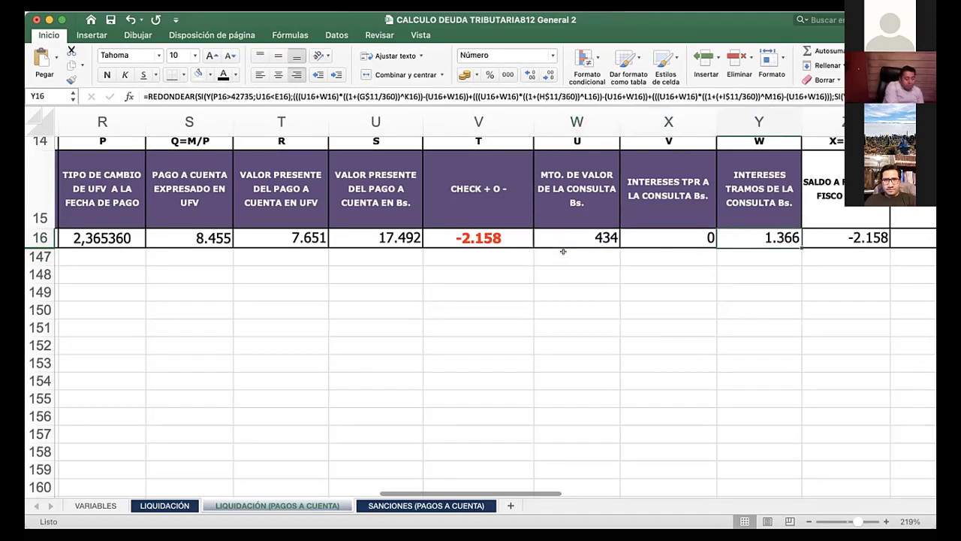
key("Right")
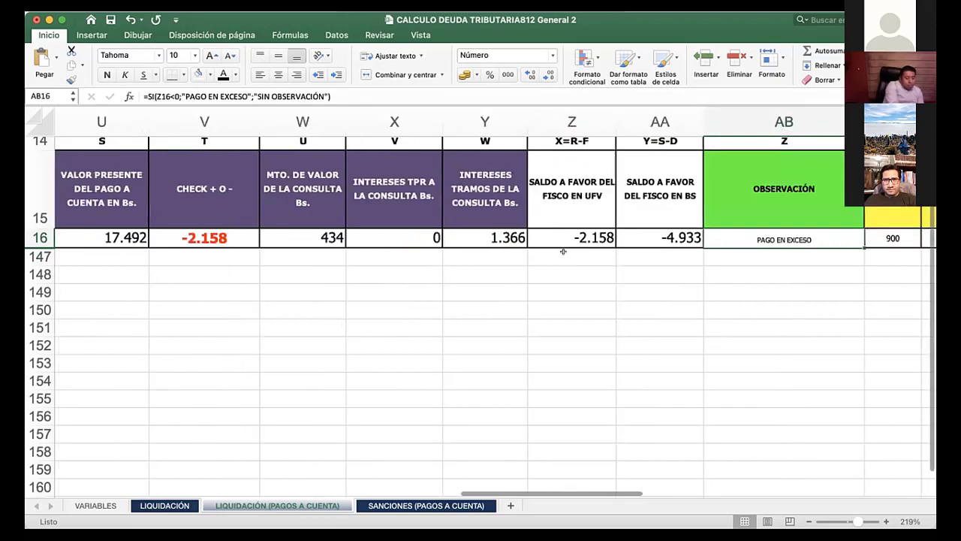
key("Left")
key("Left")
key("Right")
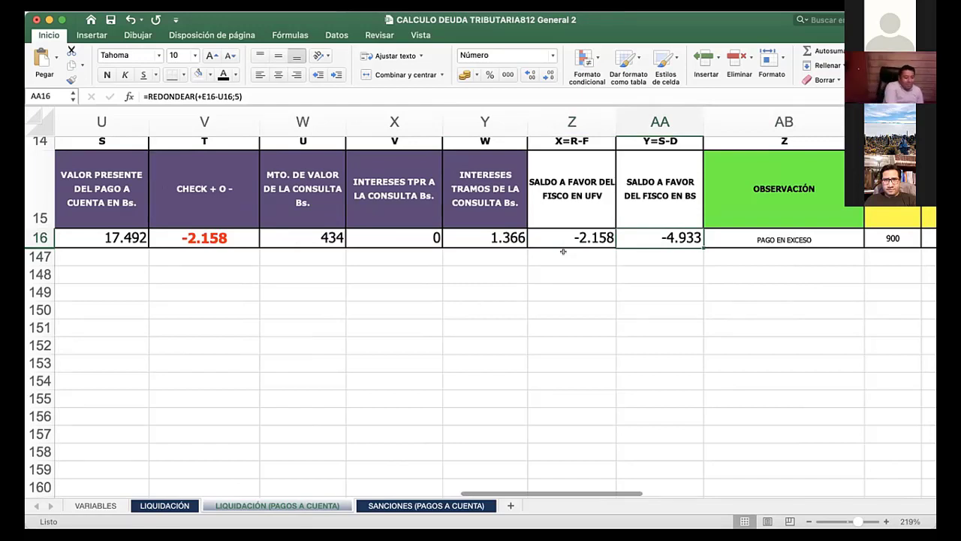
Check row 16's OBSERVACIÓN, n1 to n3, and updated tax debt at the consultation date in UFV and Bs. for the excess payment
key("Right")
key("Right")
key("Right")
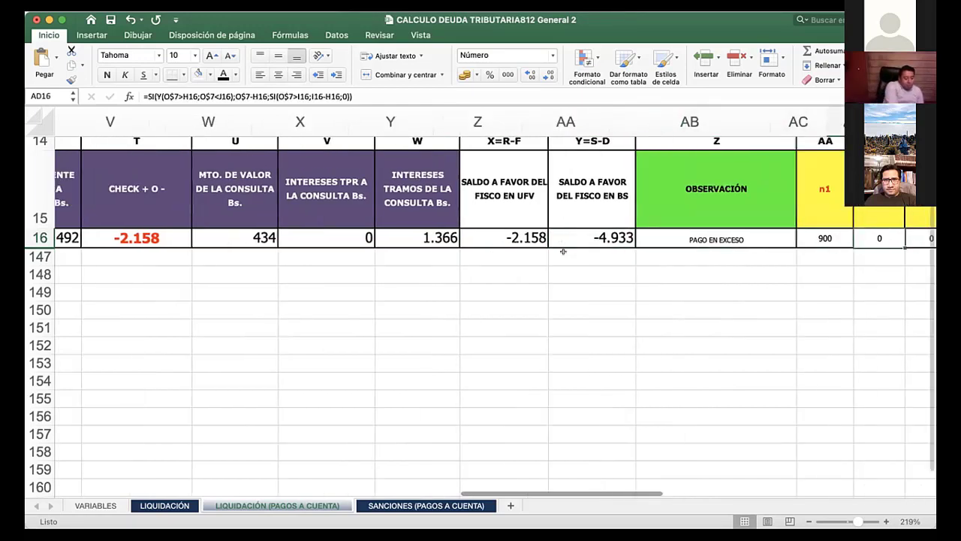
key("Right")
key("Right")
key("Left")
key("Right")
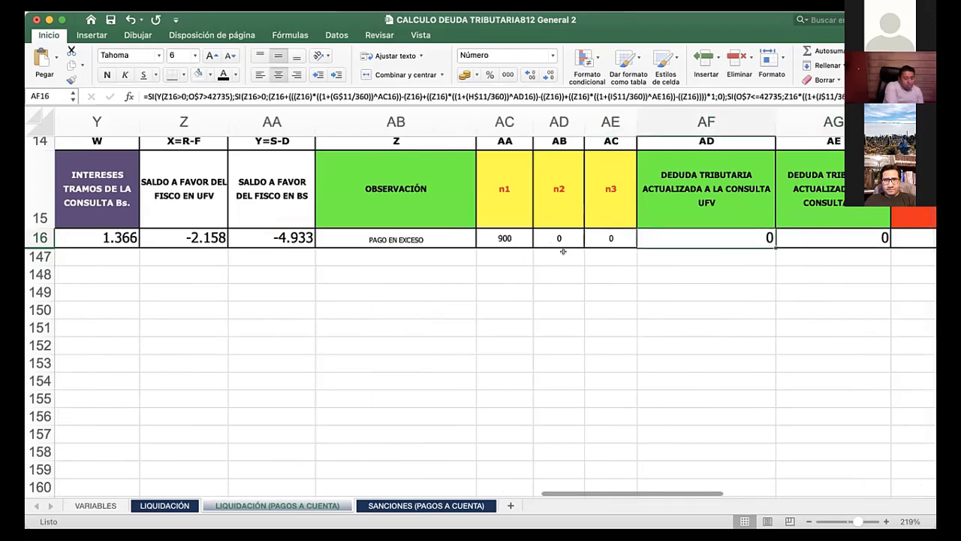
key("Right")
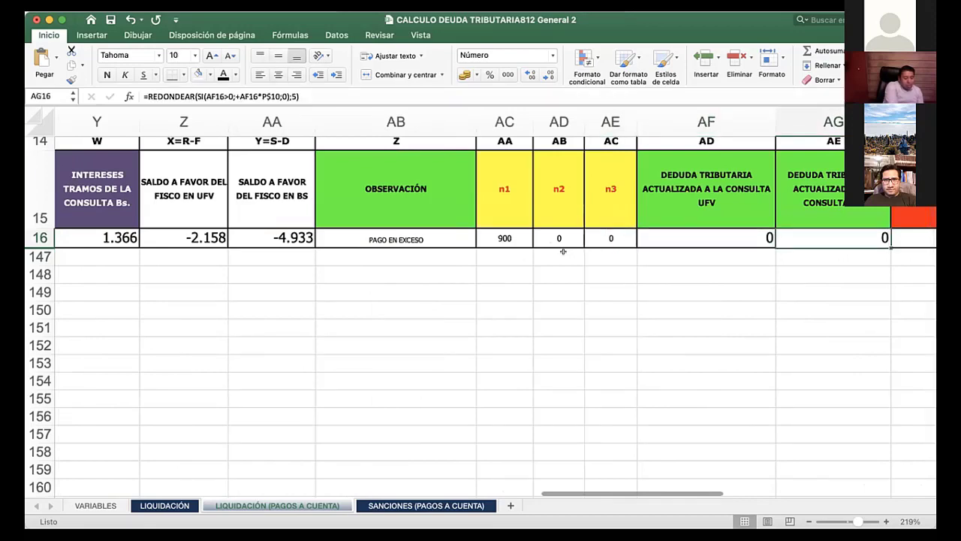
key("Right")
key("Left")
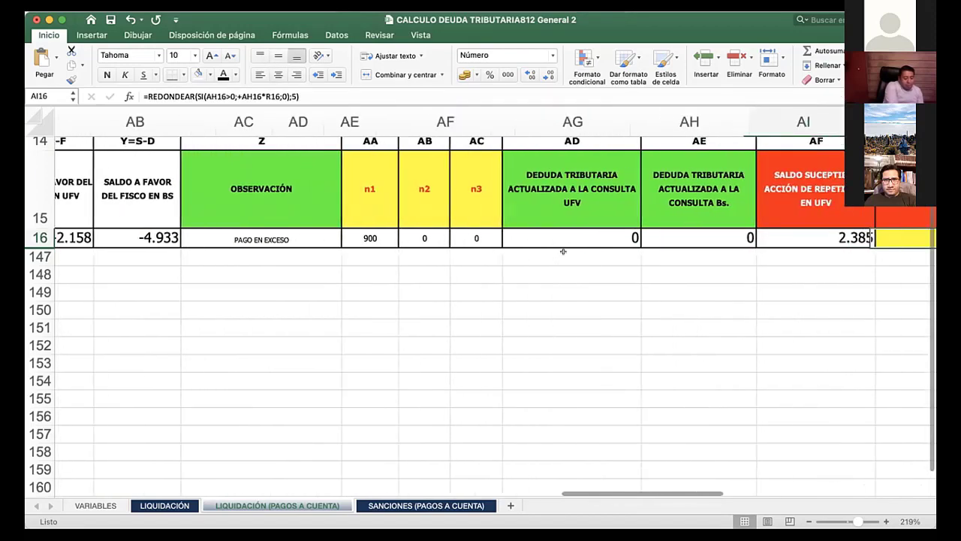
Examine row 16's SALDO SUCEPTIBLE ACCIÓN DE REPETICIÓN in UFV and in Bs., including their formulas
key("Right")
key("Right")
key("Left")
key("Right")
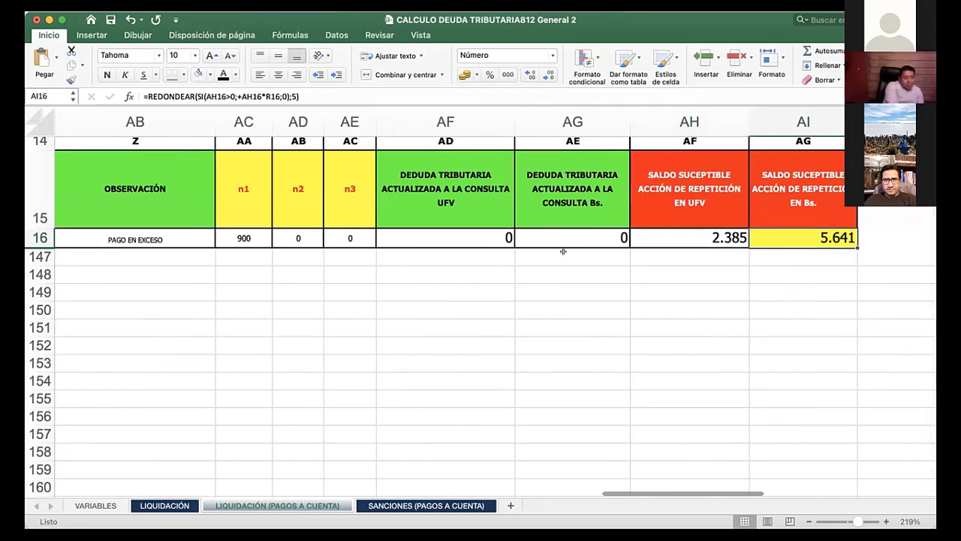
key("Left")
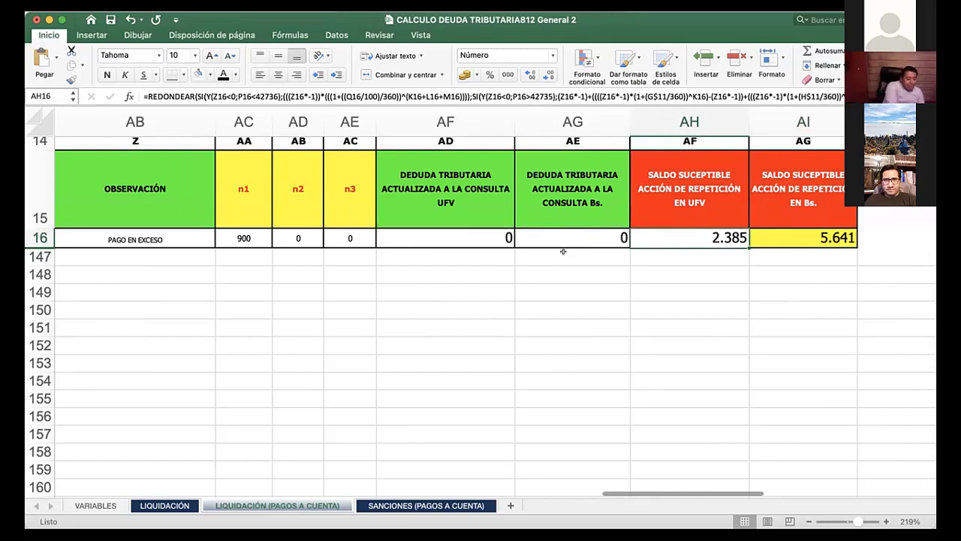
key("Right")
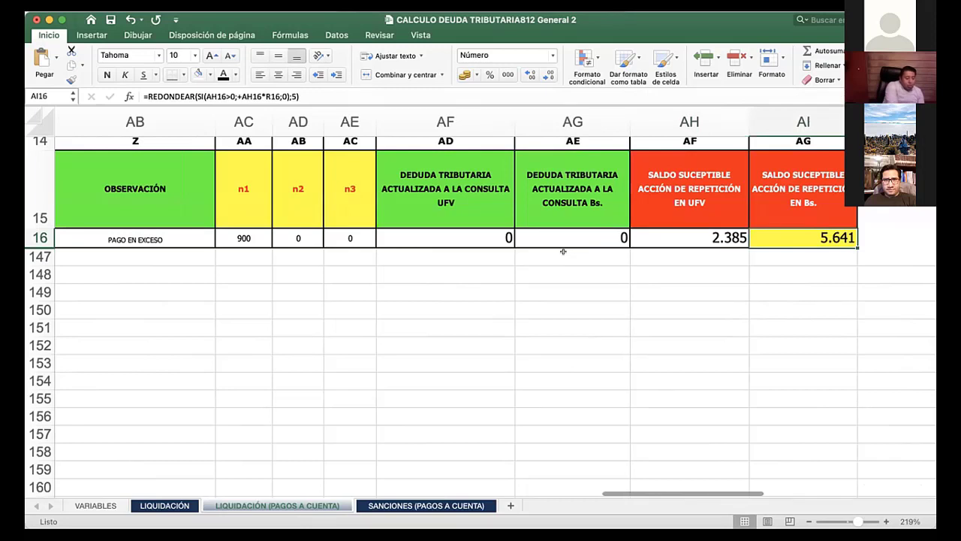
key("Right")
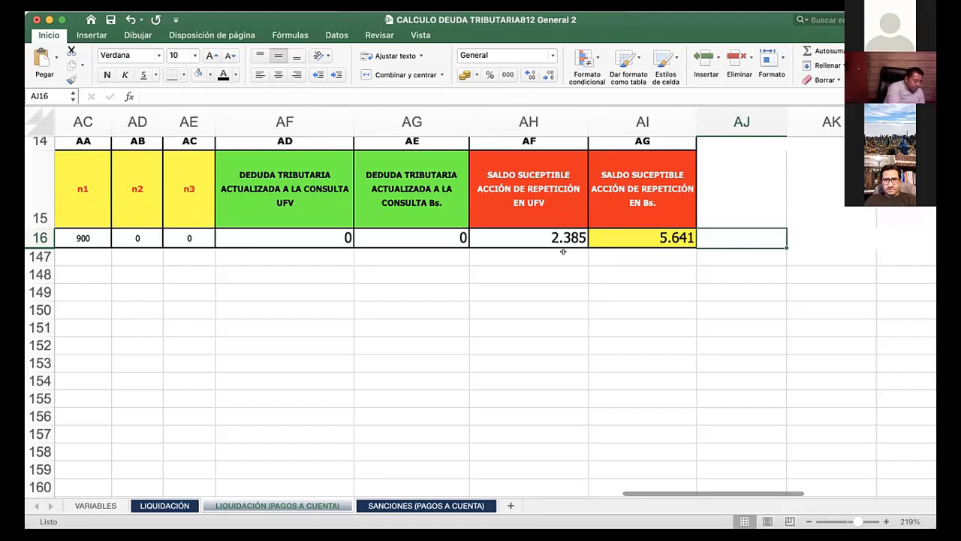
type("+2")
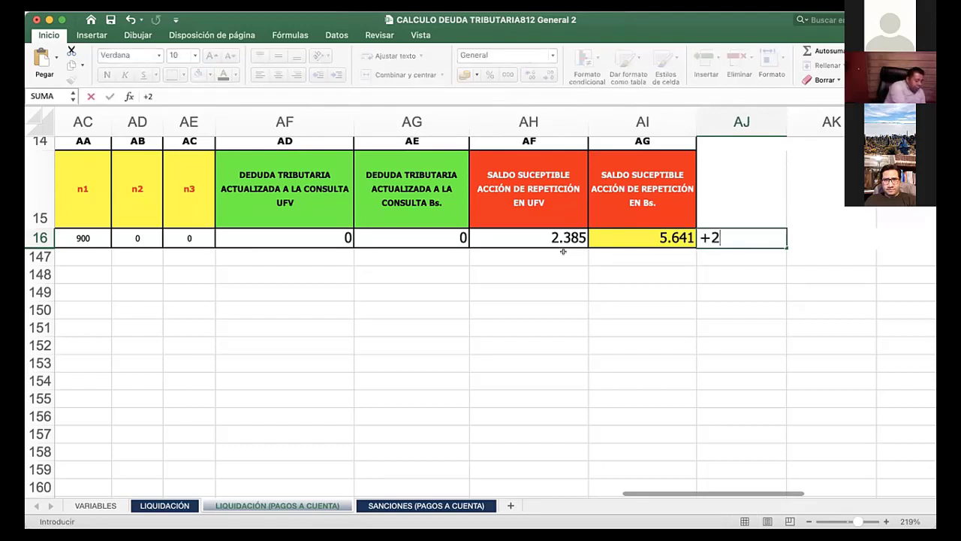
type("000")
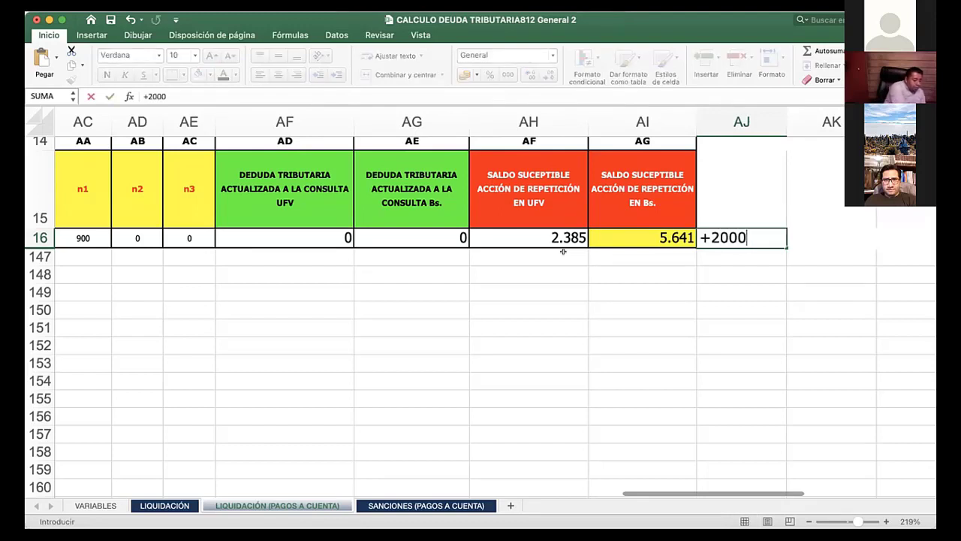
type("0-")
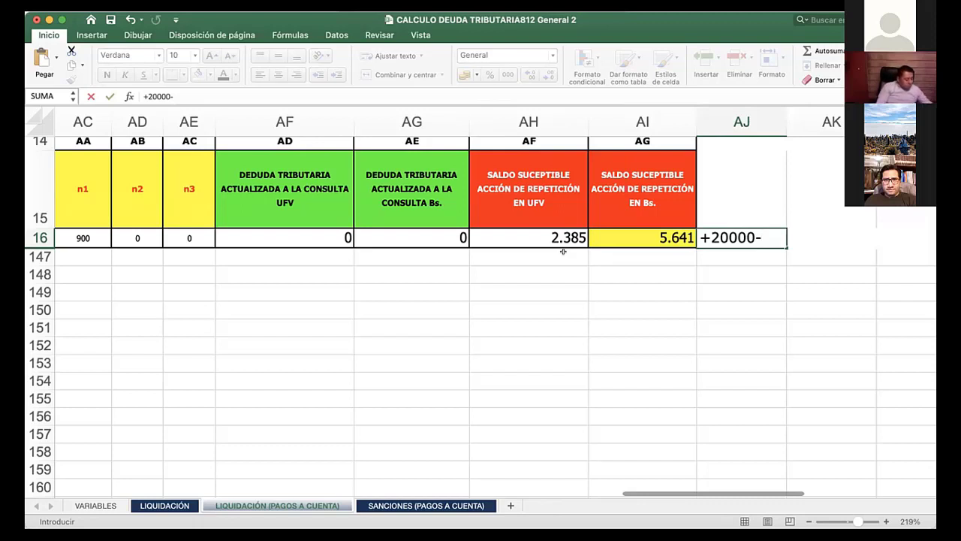
type("143")
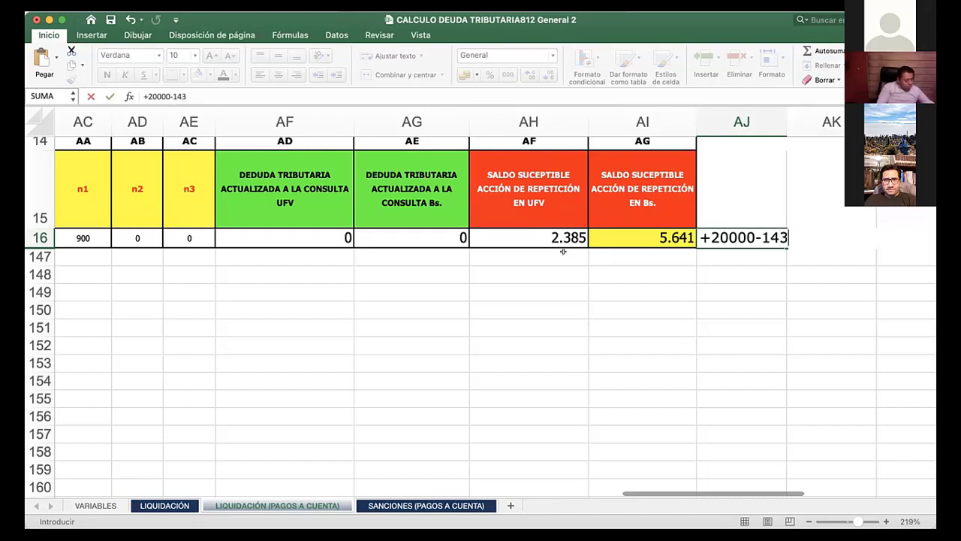
type("59")
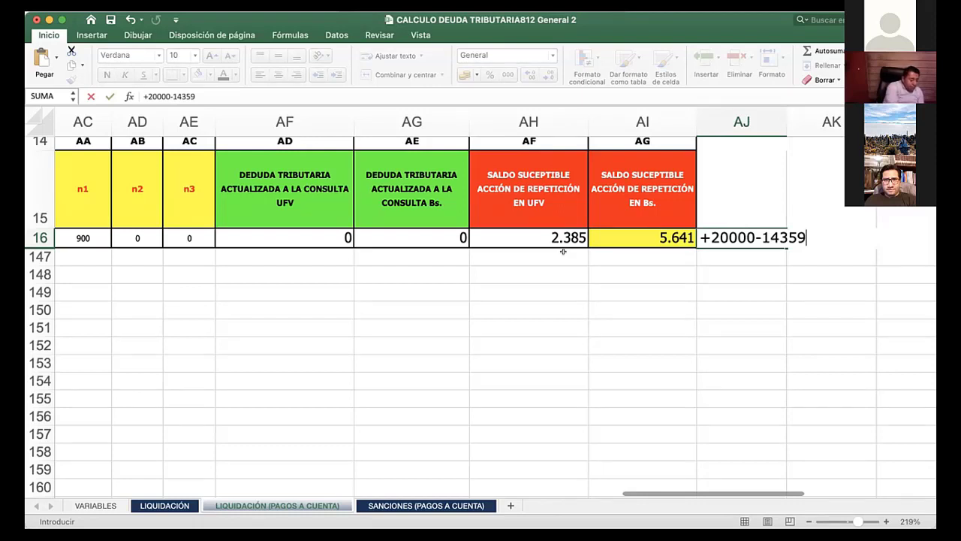
key("Return")
Select AI16:AJ16 to compare the acción de repetición balance in Bs. with the manual check
key("Up")
key("Left")
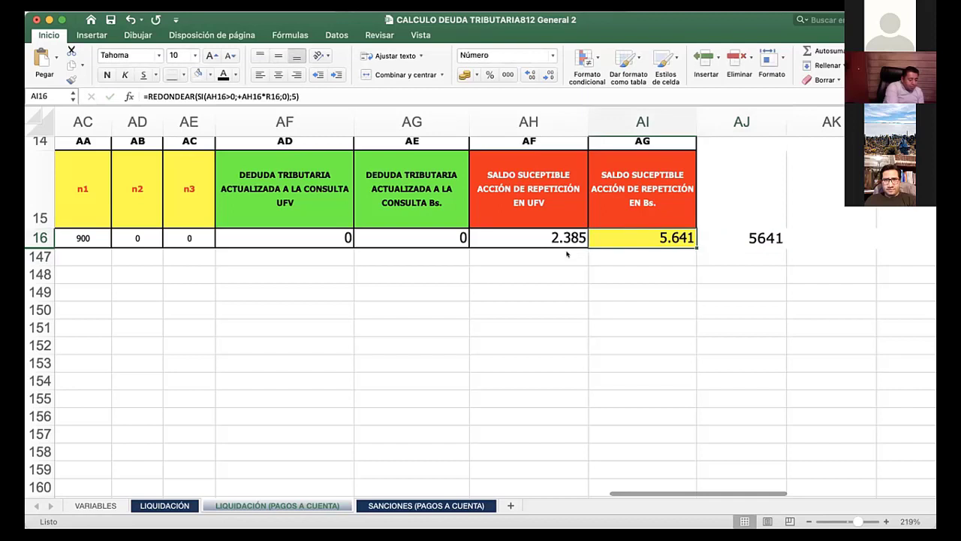
key("shift+Right")
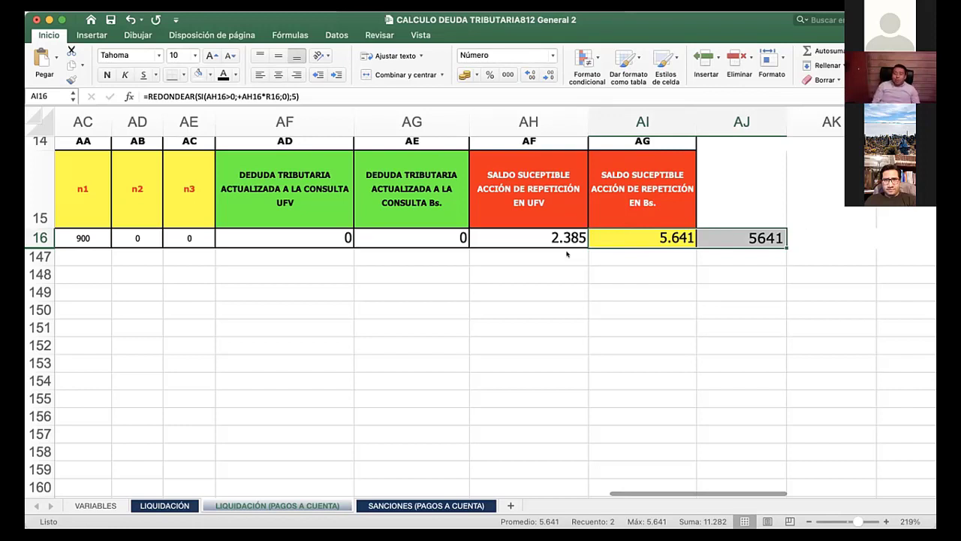
Enter 121 in AJ15, above the manual check of the acción de repetición balance
key("Up")
key("Right")
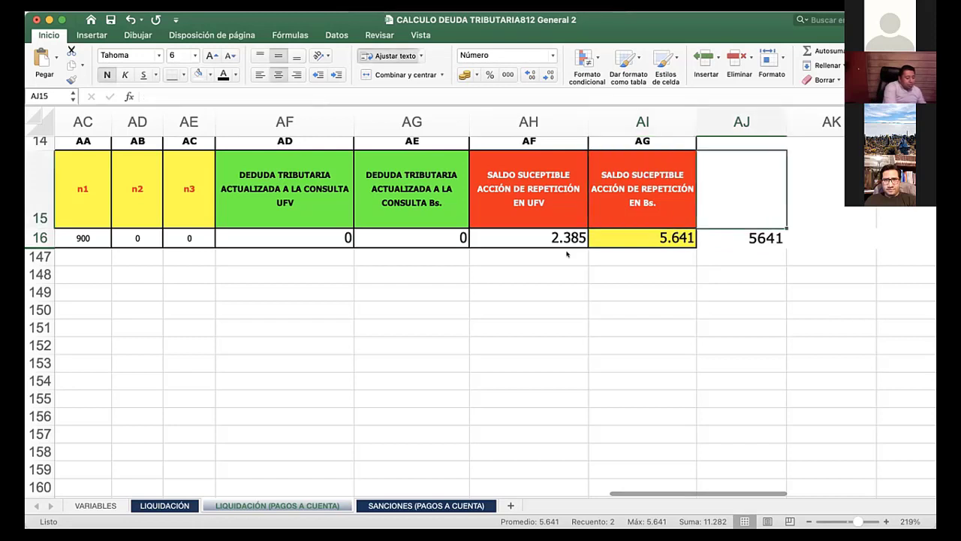
type("121")
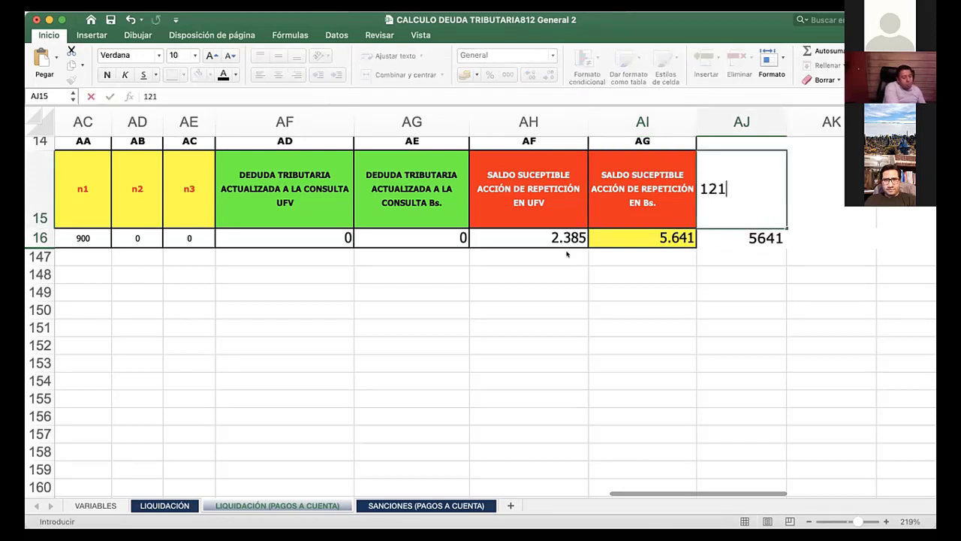
key("Return")
key("Up")
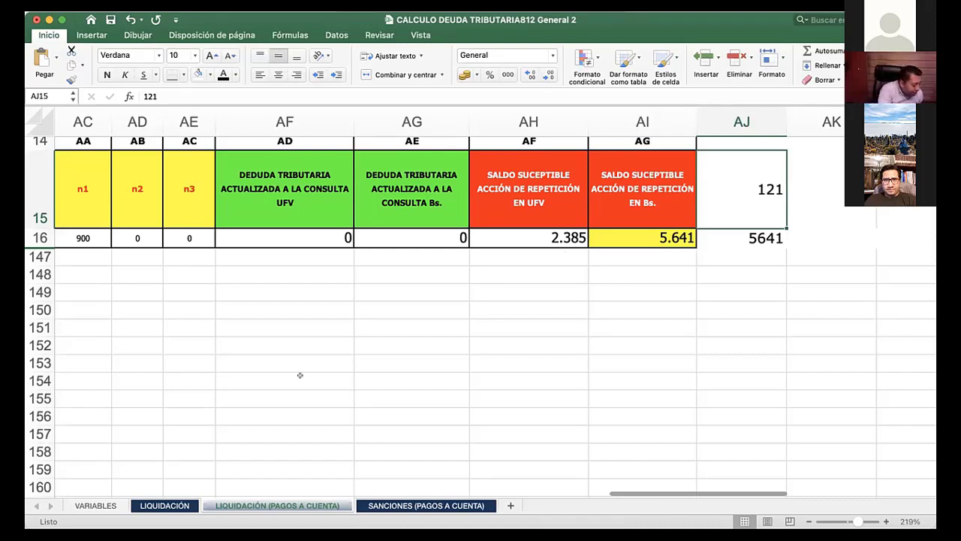
On the LIQUIDACIÓN sheet, review row 15 from FECHA DE REGISTRO through IMPUESTO OMITIDO and MANTENIMIENTO DE VALOR to PRIMER TRAMO DE TIEMPO
left_click(167, 505)
scroll(246, 427, "down", 5)
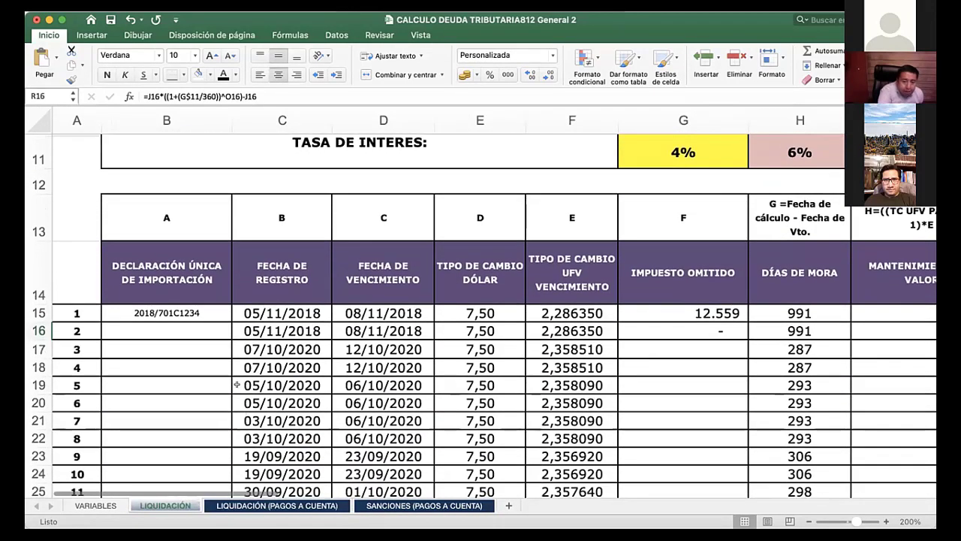
left_click(267, 314)
key("Right")
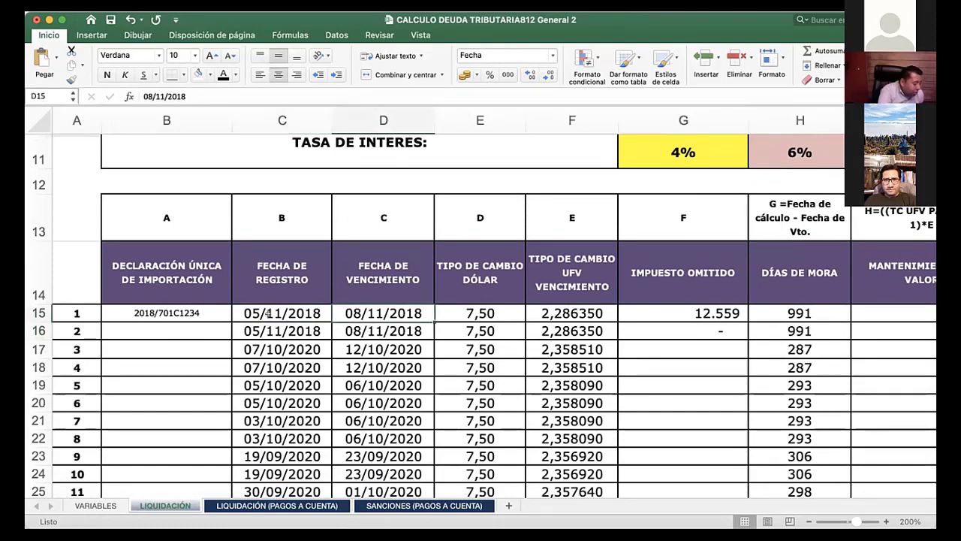
key("Right")
key("Right")
key("Right")
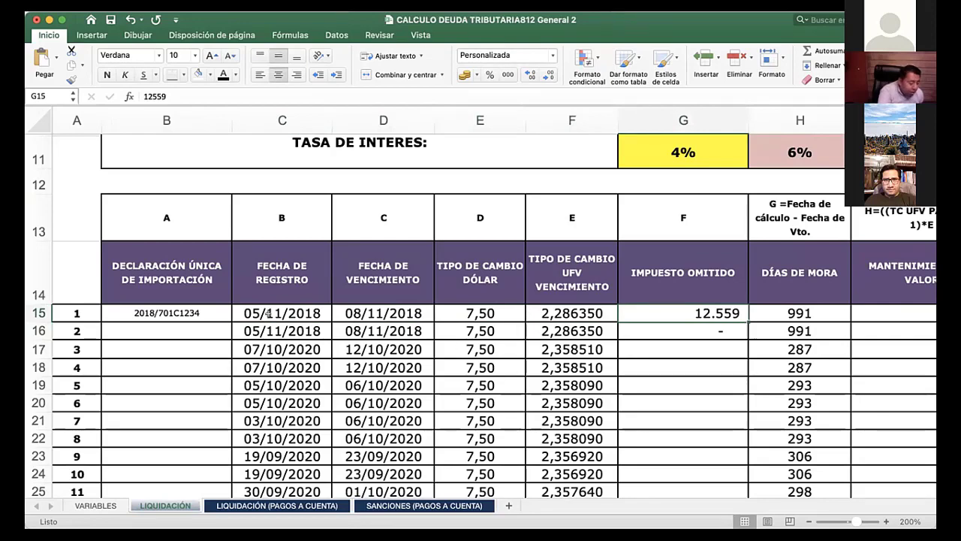
key("Right")
key("Right")
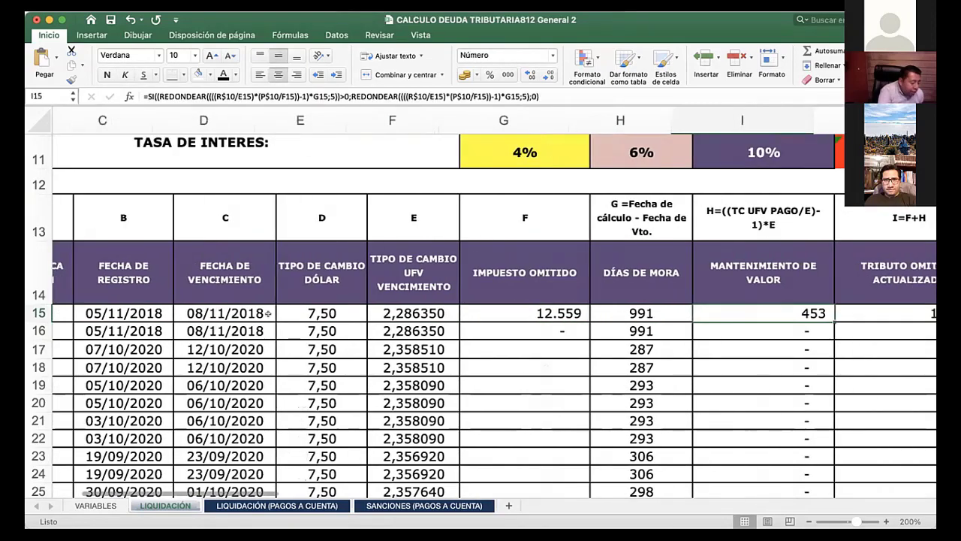
key("Right")
key("Right")
Set the calculation date in O7 to 26/04/2021
scroll(268, 314, "up", 3)
scroll(268, 313, "right", 5)
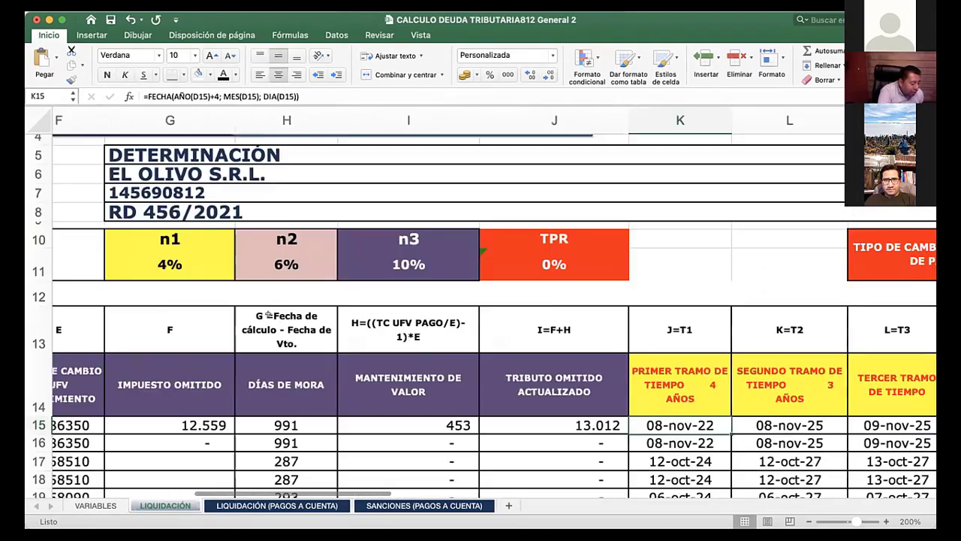
left_click(800, 197)
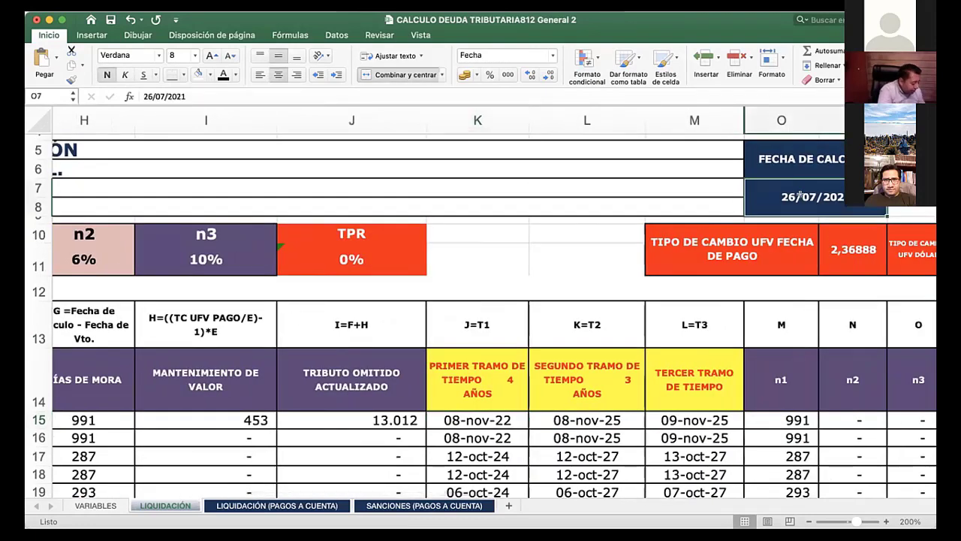
type("26-")
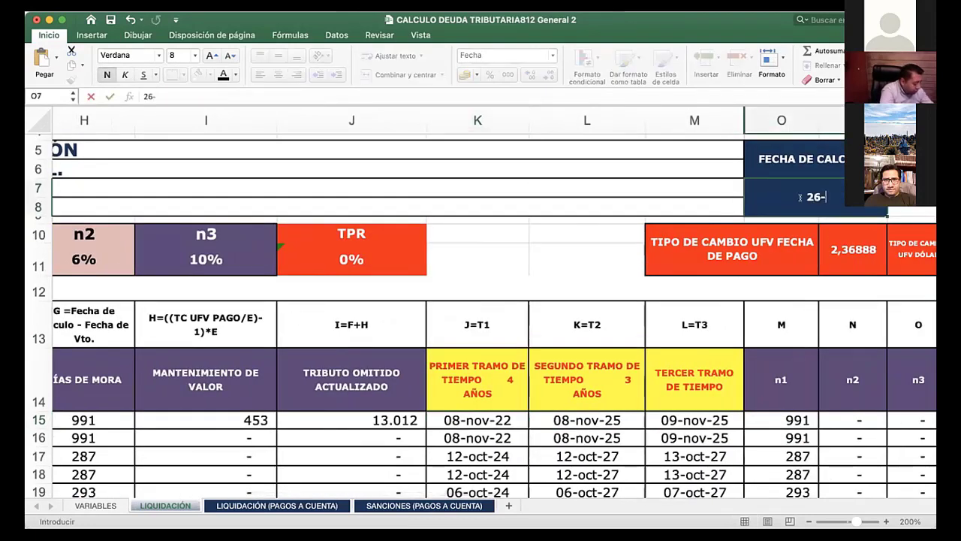
type("4-2021")
key("Return")
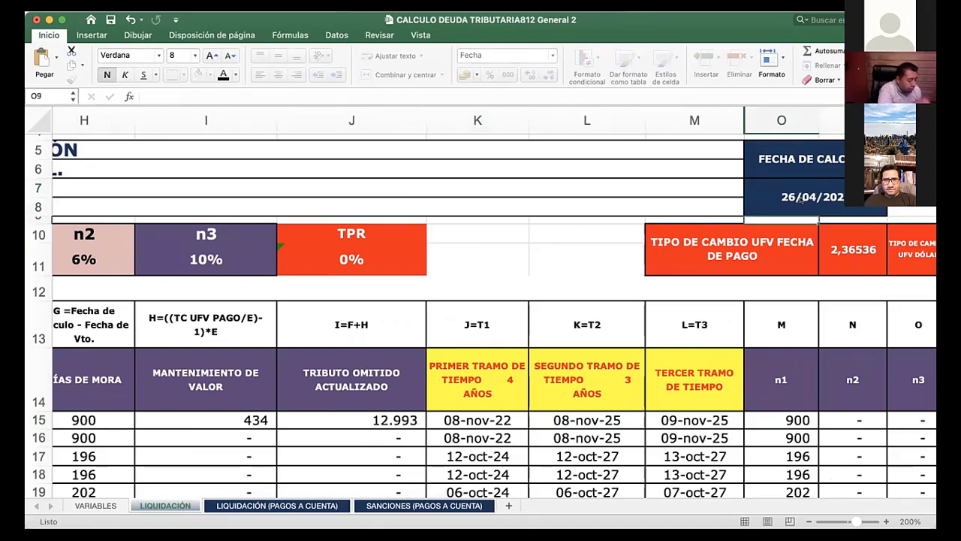
left_click(802, 197)
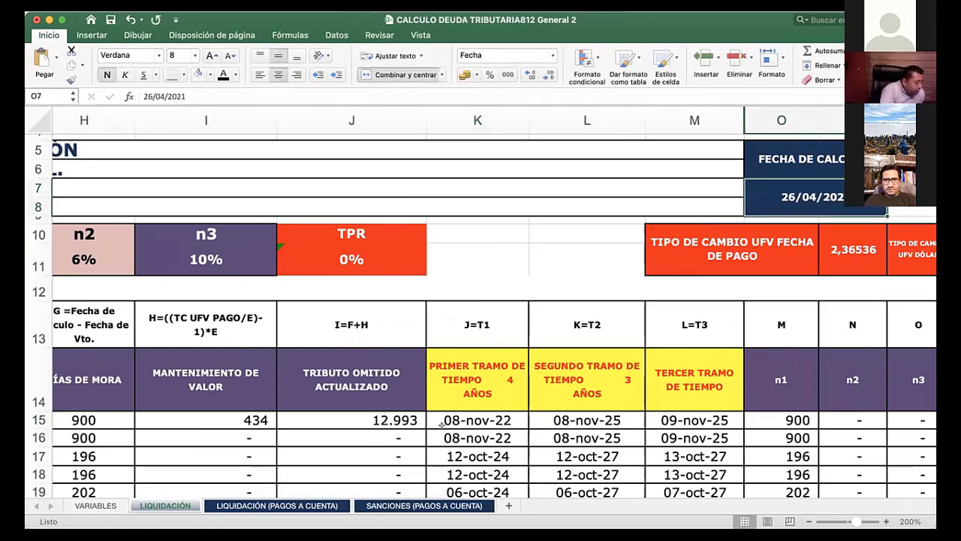
Examine row 15's DÍAS DE MORA, MANTENIMIENTO DE VALOR and TRIBUTO OMITIDO ACTUALIZADO, including their formulas, for the new calculation date
left_click(451, 438)
scroll(377, 364, "left", 3)
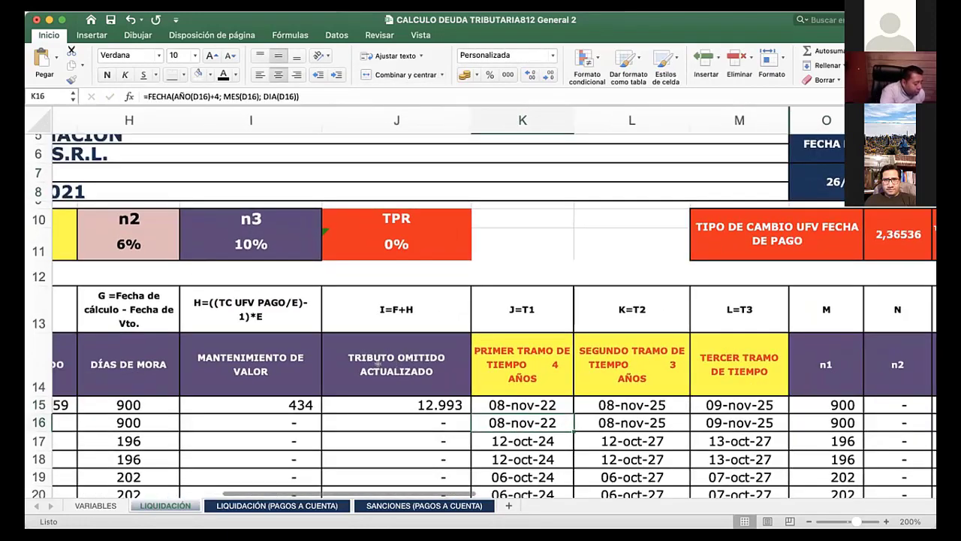
scroll(377, 364, "left", 2)
scroll(378, 363, "down", 1)
left_click(265, 367)
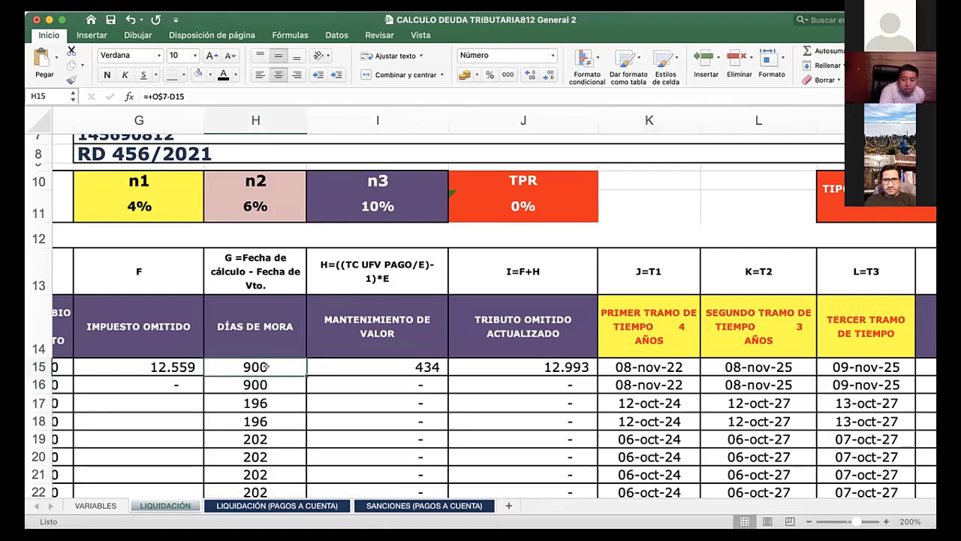
key("Right")
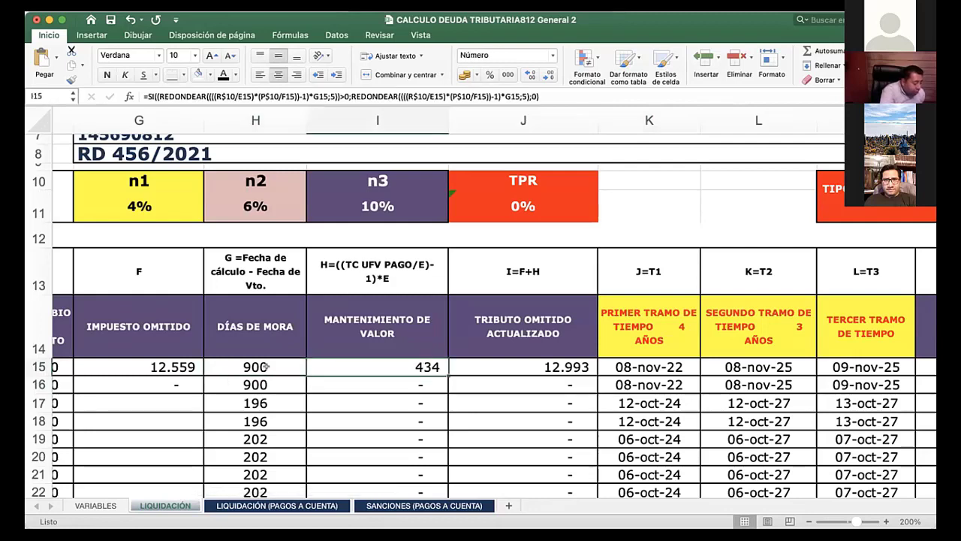
key("Right")
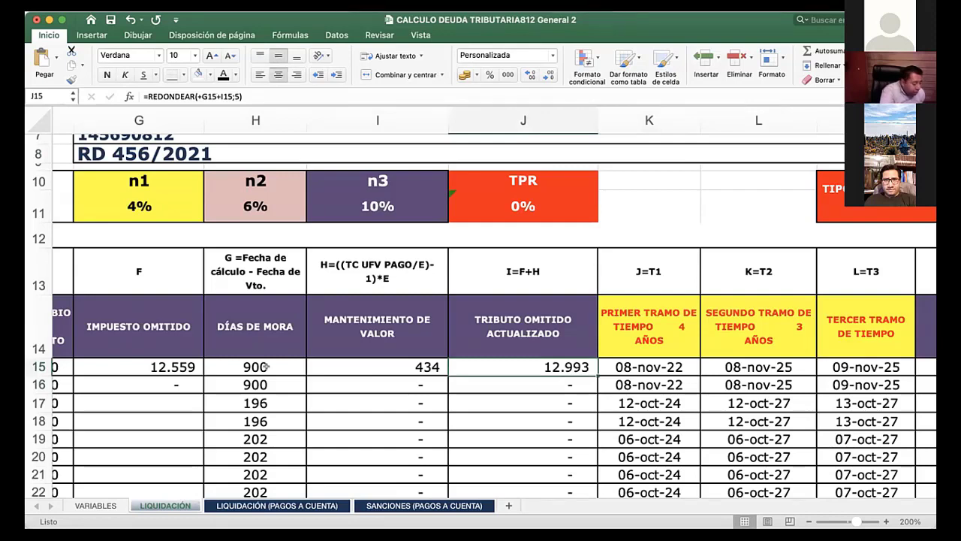
Examine the date formulas of row 15's PRIMER, SEGUNDO and TERCER TRAMO DE TIEMPO
key("Right")
key("Right")
key("Right")
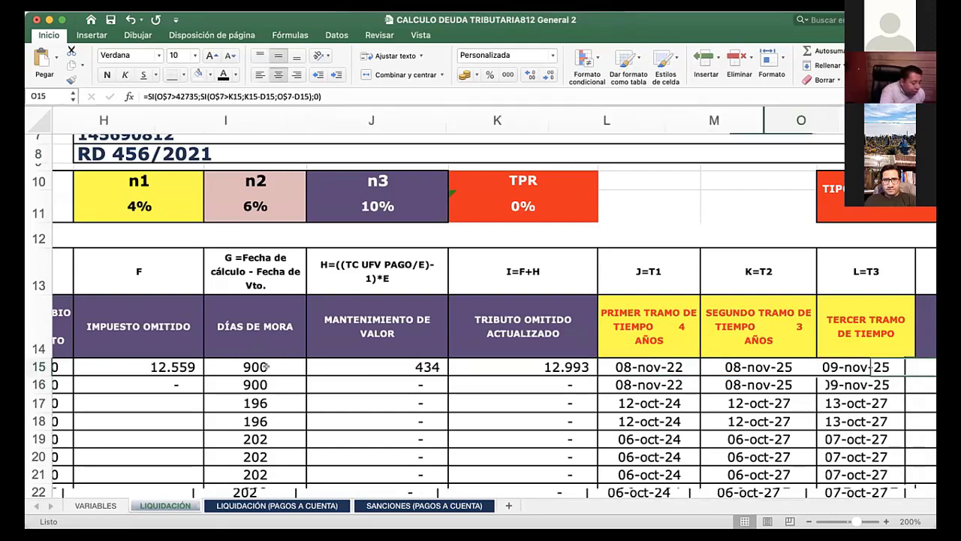
key("Left")
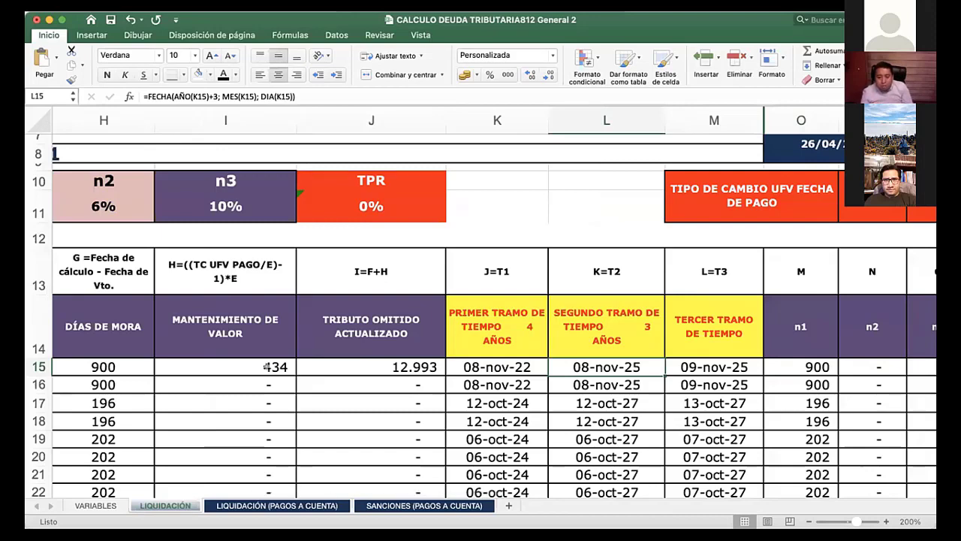
key("Left")
scroll(266, 367, "left", 2)
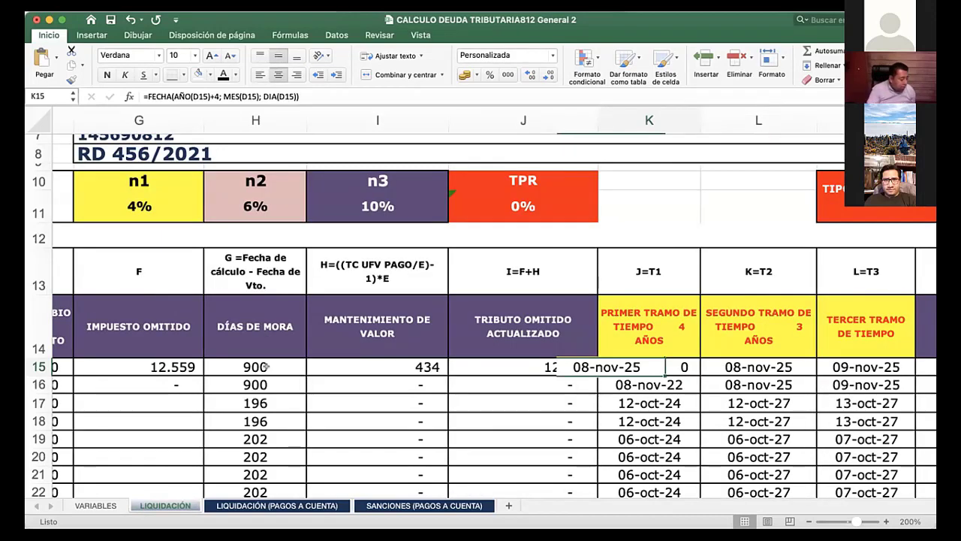
scroll(266, 367, "right", 1)
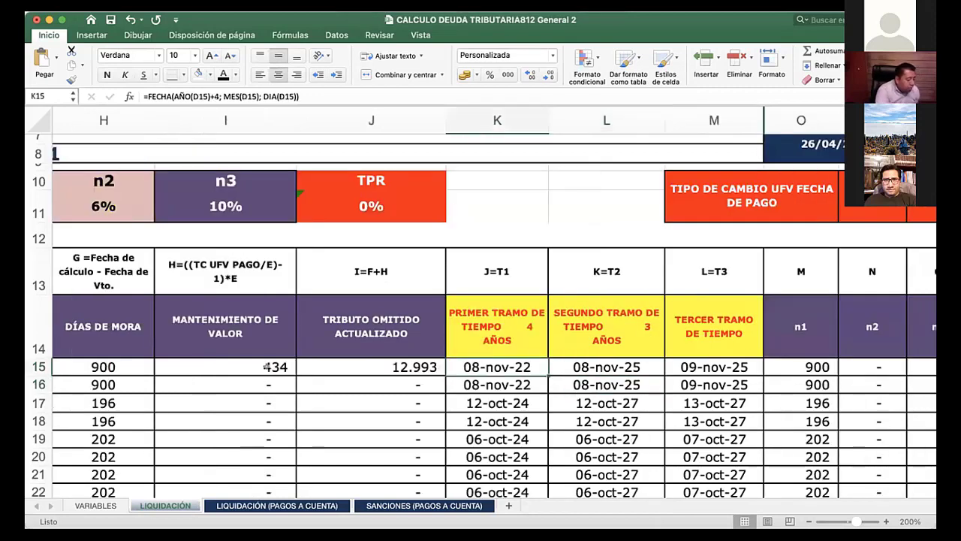
key("Right")
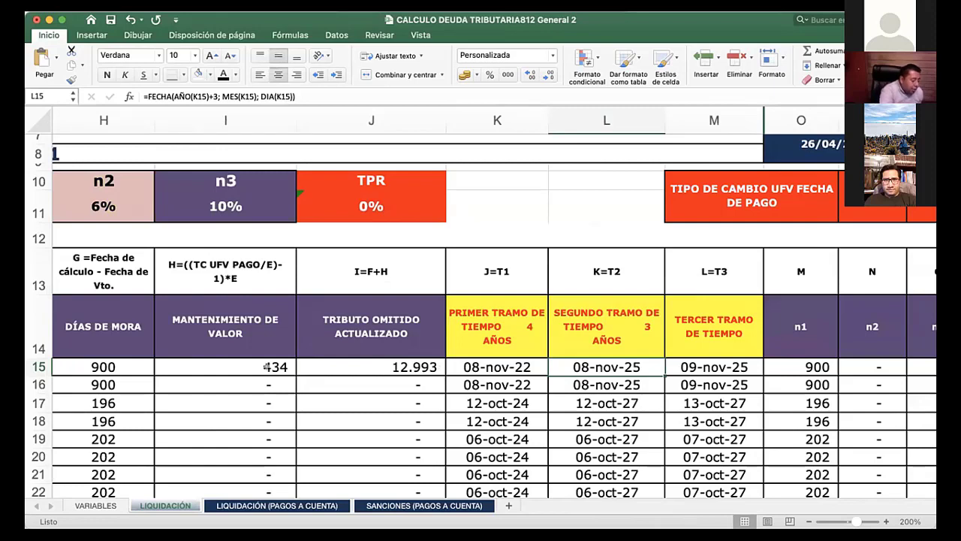
key("Right")
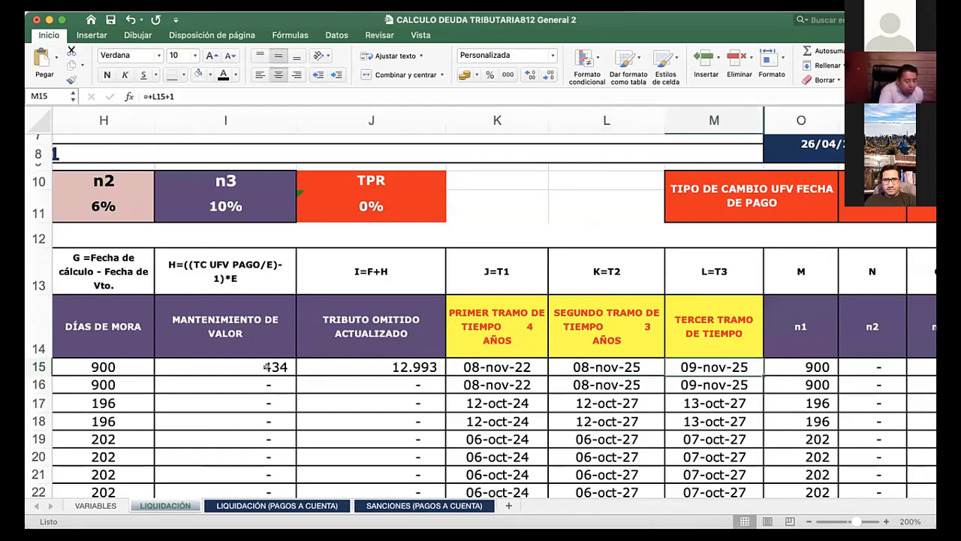
Check row 15's n1 to n3, INTERES N1 to N3, INTERES TPR and TOTAL DEUDA TRIBUTARIA
key("Right")
key("Right")
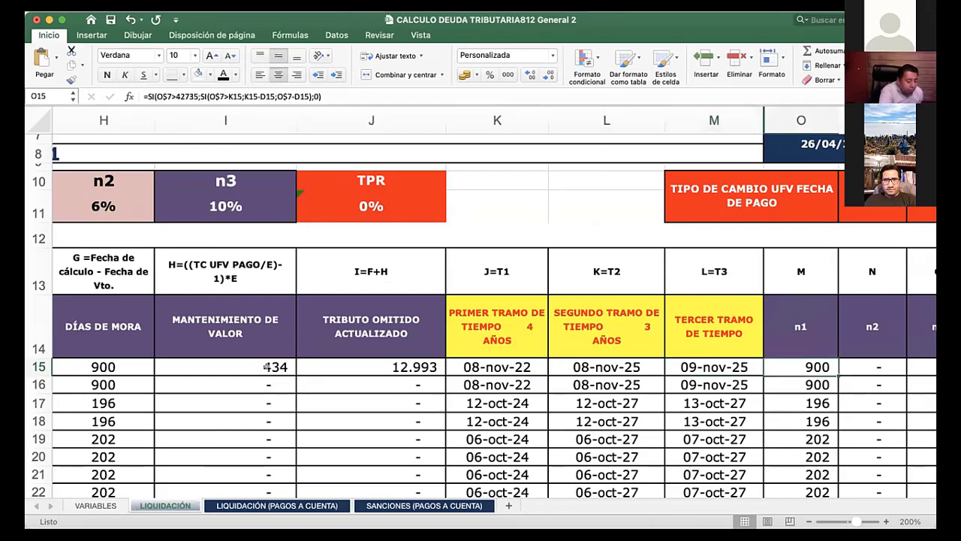
key("Right")
key("Right")
key("Right")
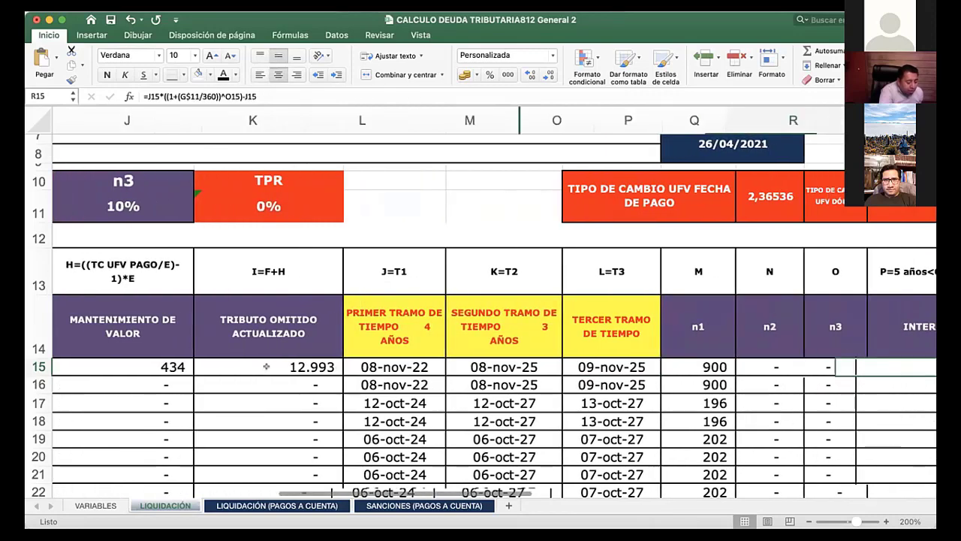
key("Right")
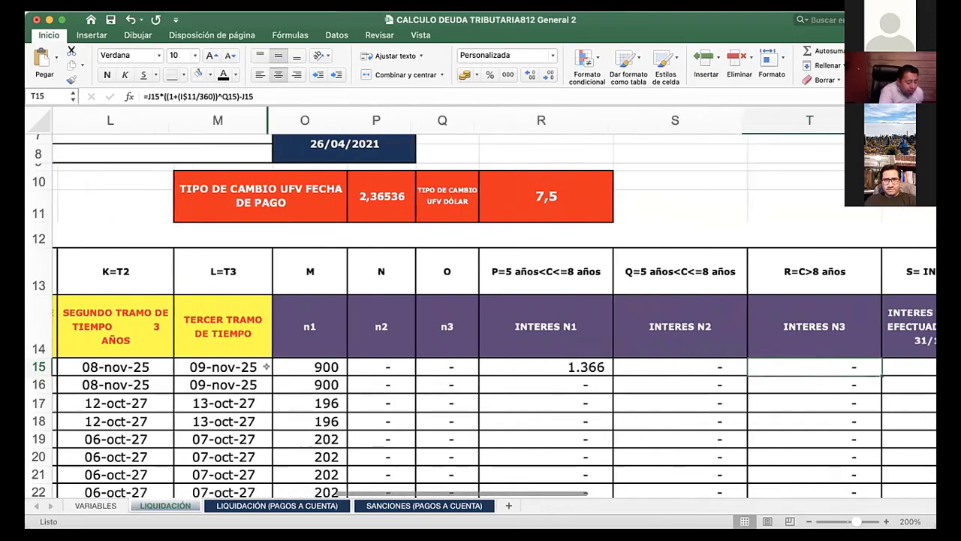
key("Right")
key("Right")
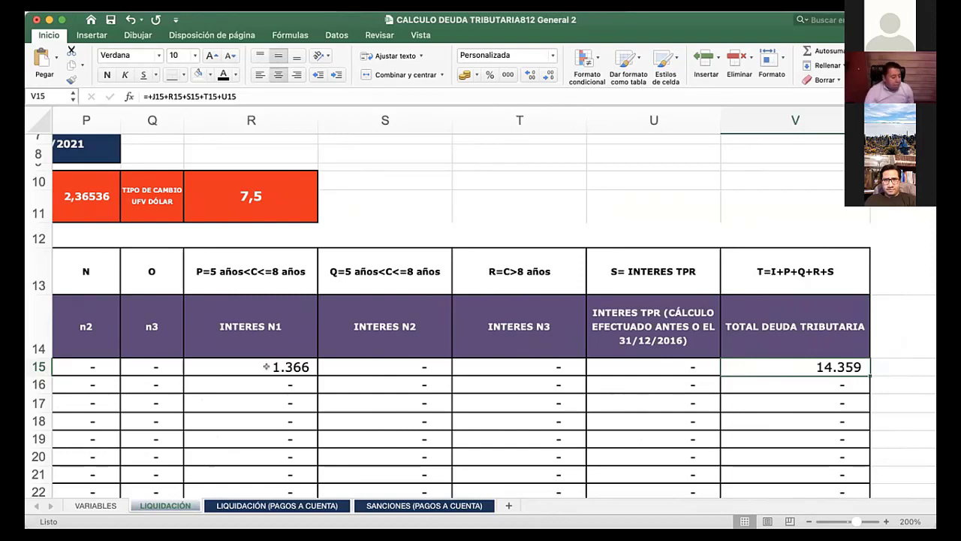
Return to the start of row 15 and inspect the TIPO DE CAMBIO DÓLAR lookup formula in E15
scroll(266, 367, "down", 1)
scroll(266, 366, "down", 5)
scroll(266, 367, "left", 5)
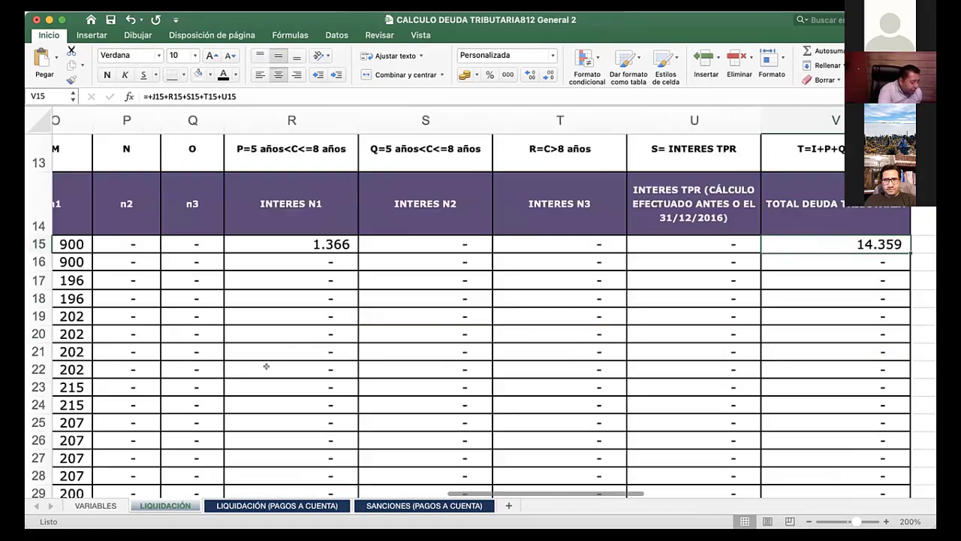
scroll(266, 367, "up", 2)
scroll(265, 366, "up", 1)
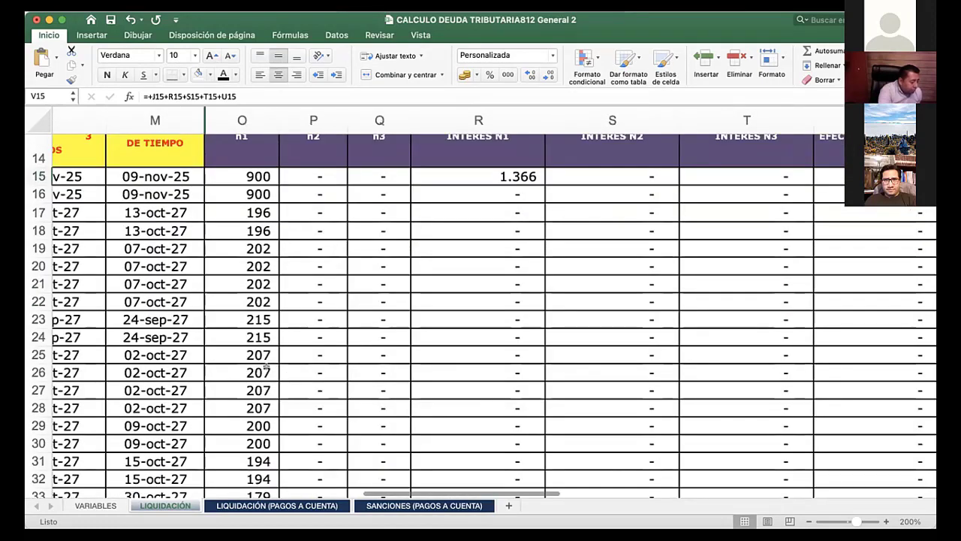
scroll(266, 366, "left", 5)
scroll(270, 371, "left", 1)
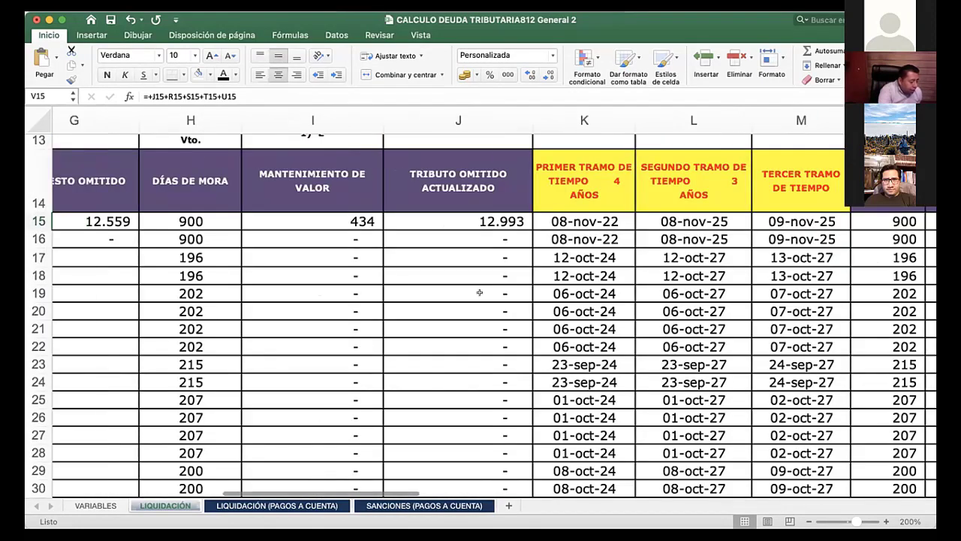
scroll(481, 291, "left", 5)
scroll(481, 291, "up", 2)
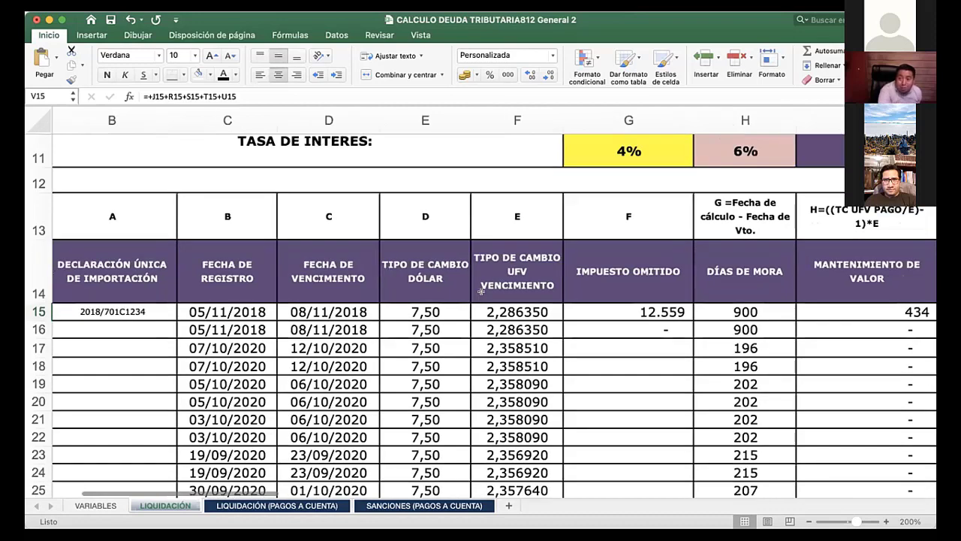
scroll(480, 292, "left", 1)
scroll(481, 291, "down", 1)
left_click(481, 290)
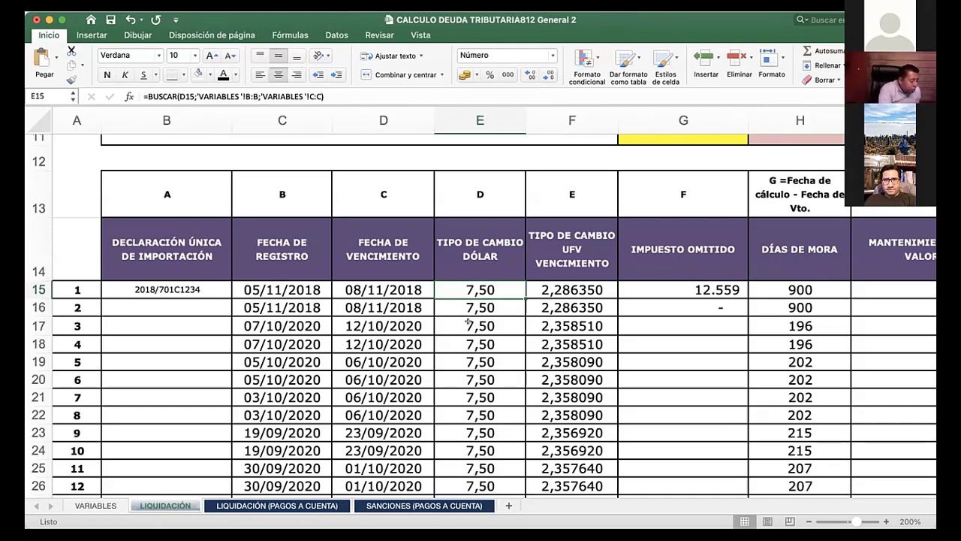
Try 08/11/2001 as row 15's FECHA DE VENCIMIENTO in D15
left_click(411, 284)
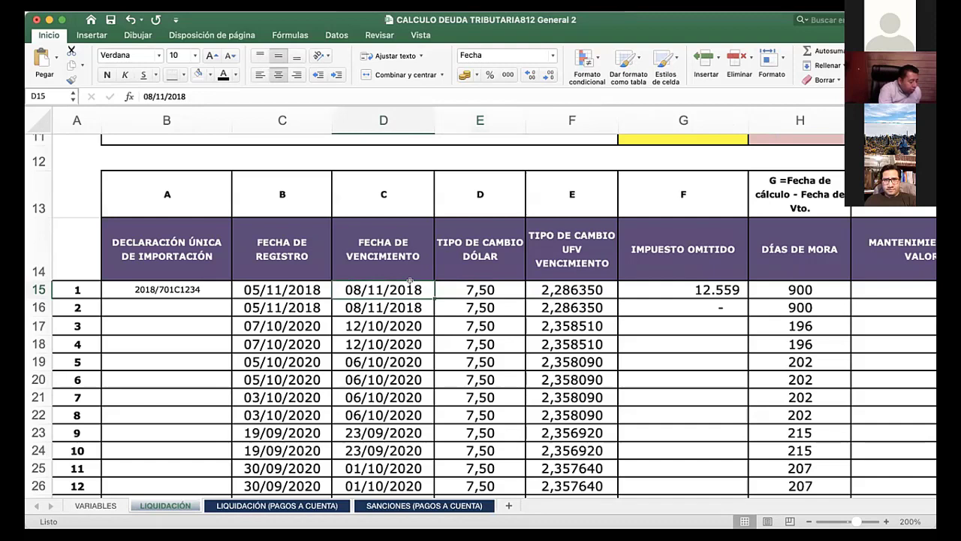
left_click(272, 96)
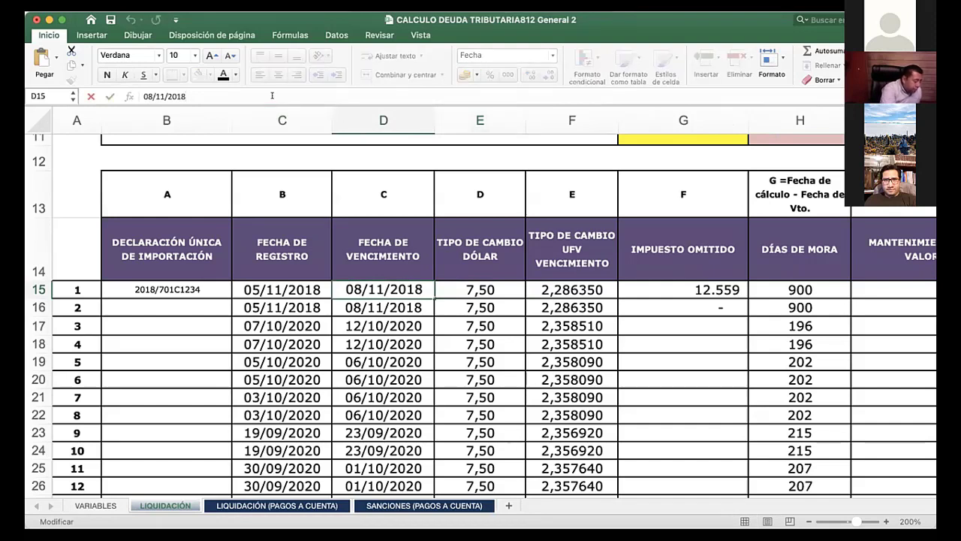
key("BackSpace")
key("BackSpace")
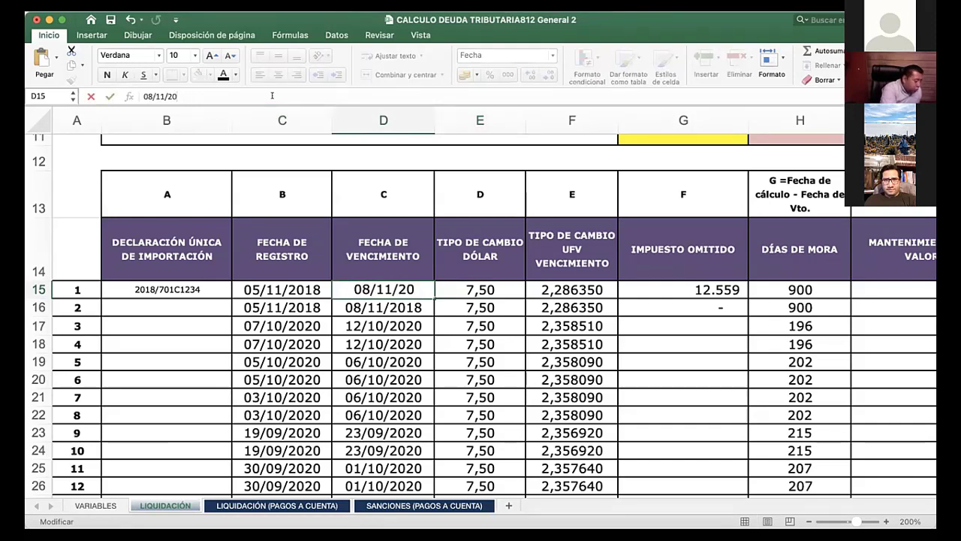
type("01")
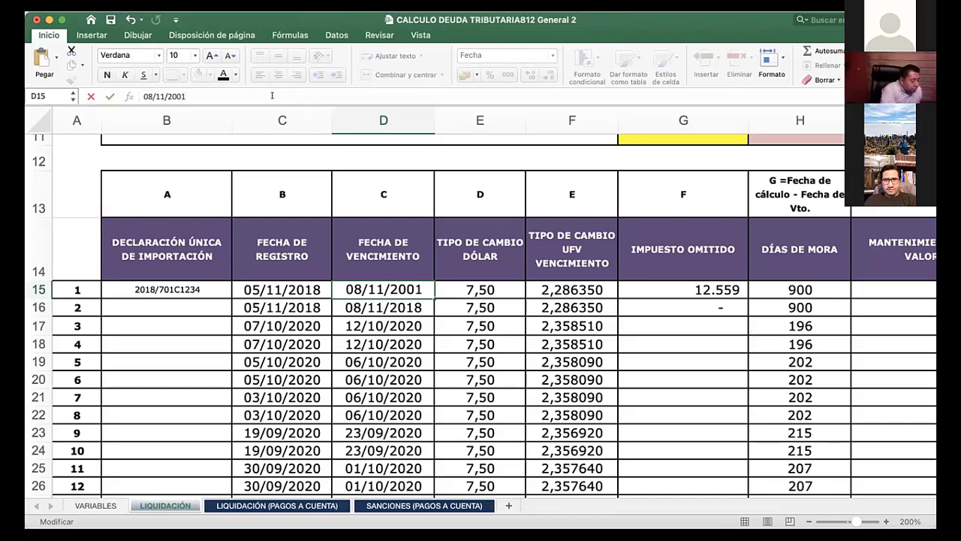
key("Return")
Check row 15's TIPO DE CAMBIO DÓLAR for the test due date and undo the due date change
key("Up")
key("Right")
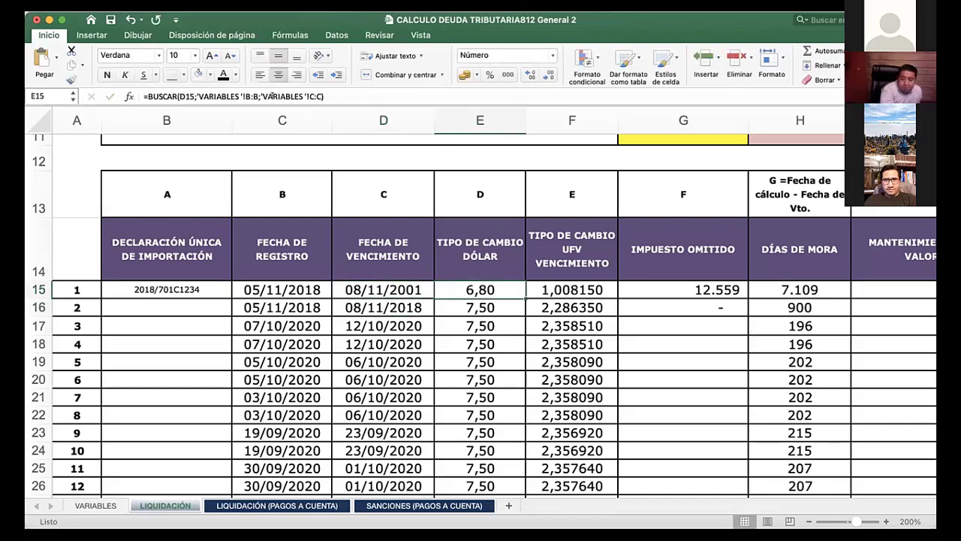
key("Left")
key("Right")
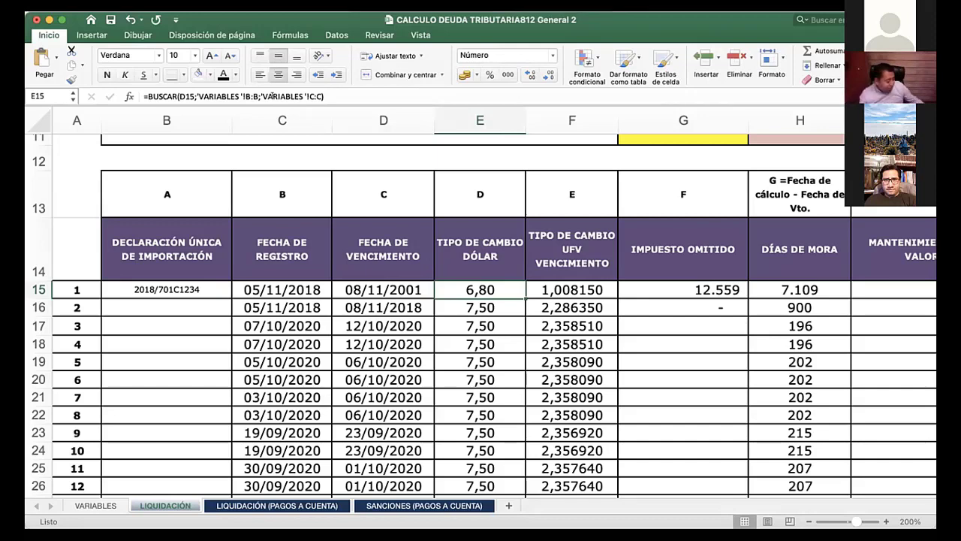
key("ctrl+z")
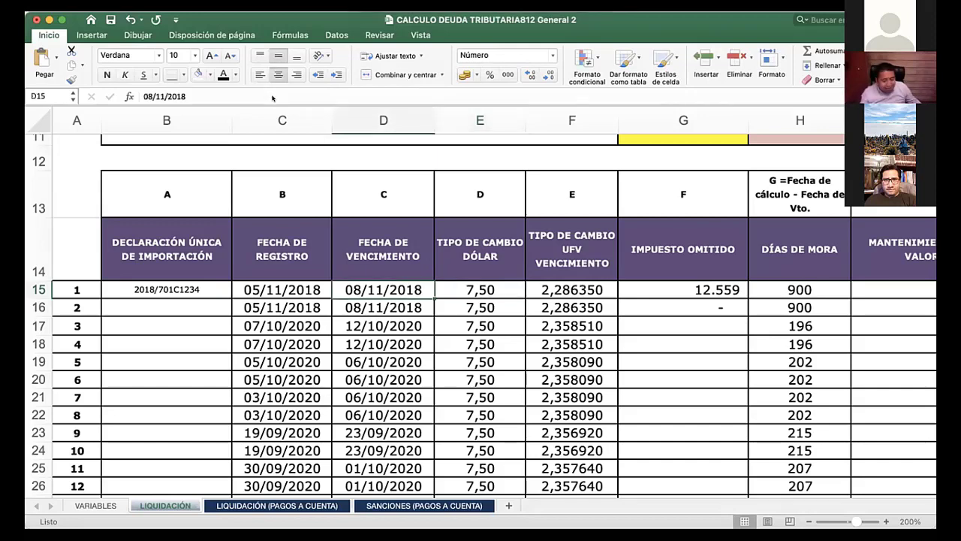